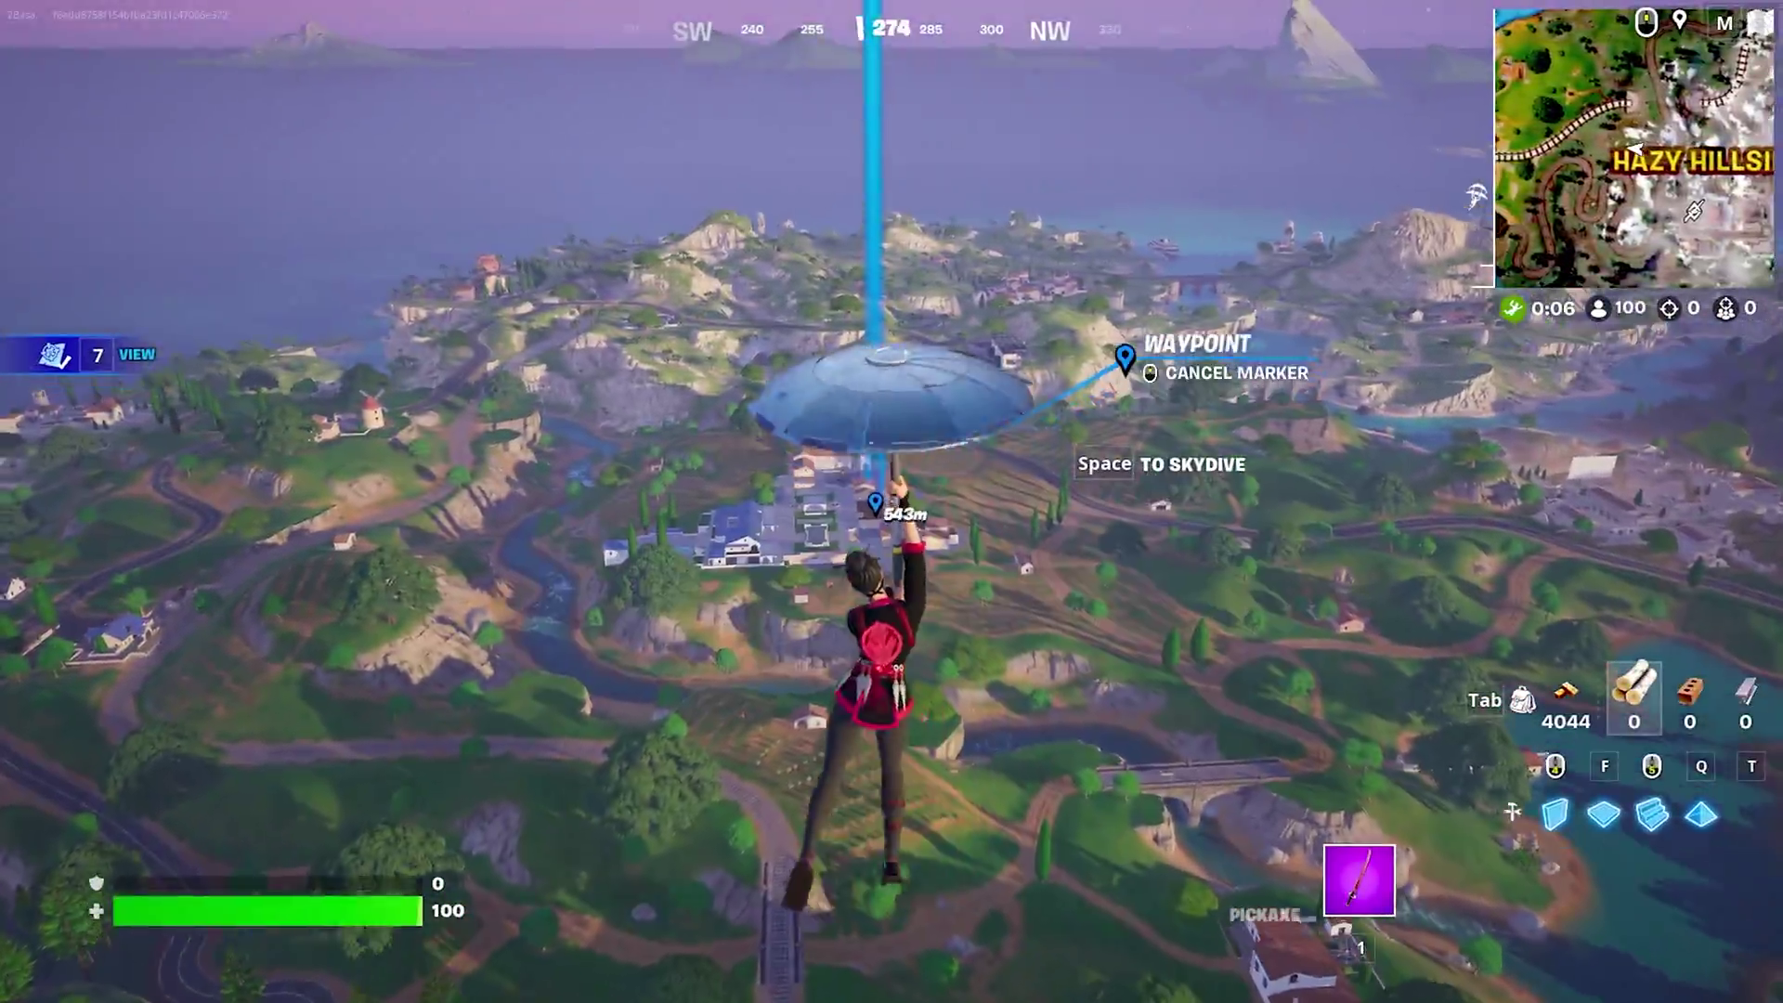
Step: Close the glider in Fortnite so the character starts skydiving
key(space)
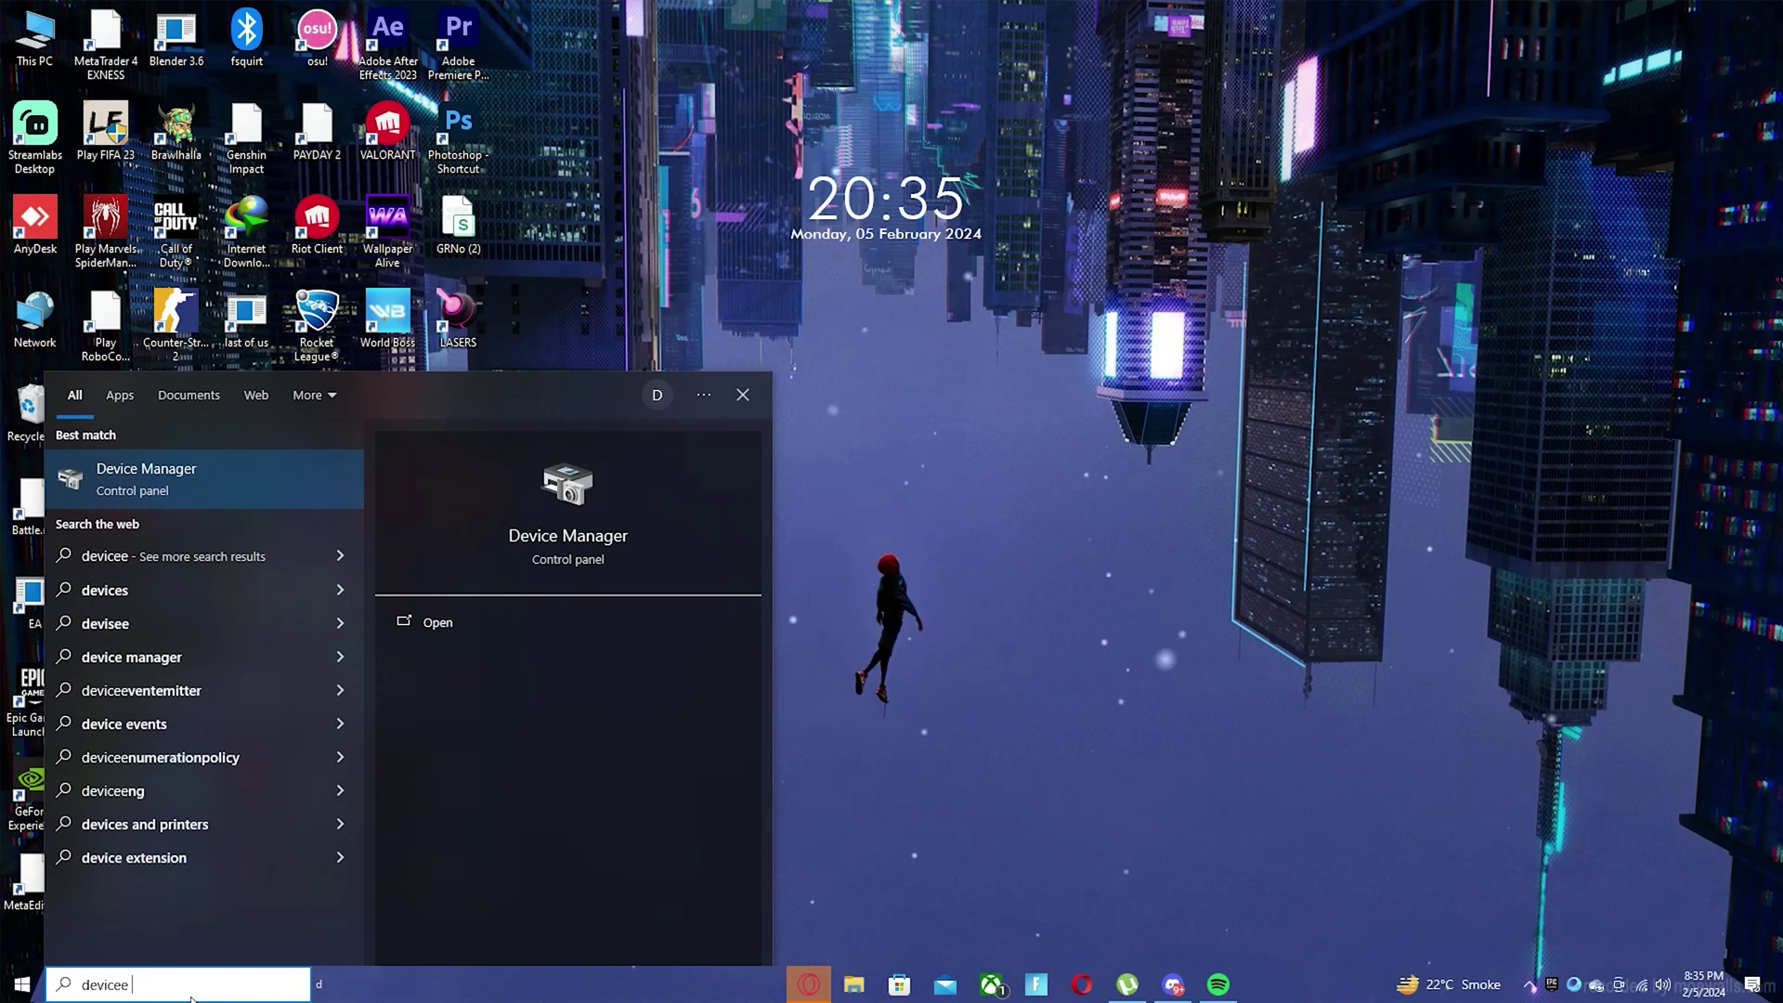
Step: Launch Device Manager from search and expand Network adapters to list the wireless card, Intel Ethernet and WAN Miniports
click(182, 490)
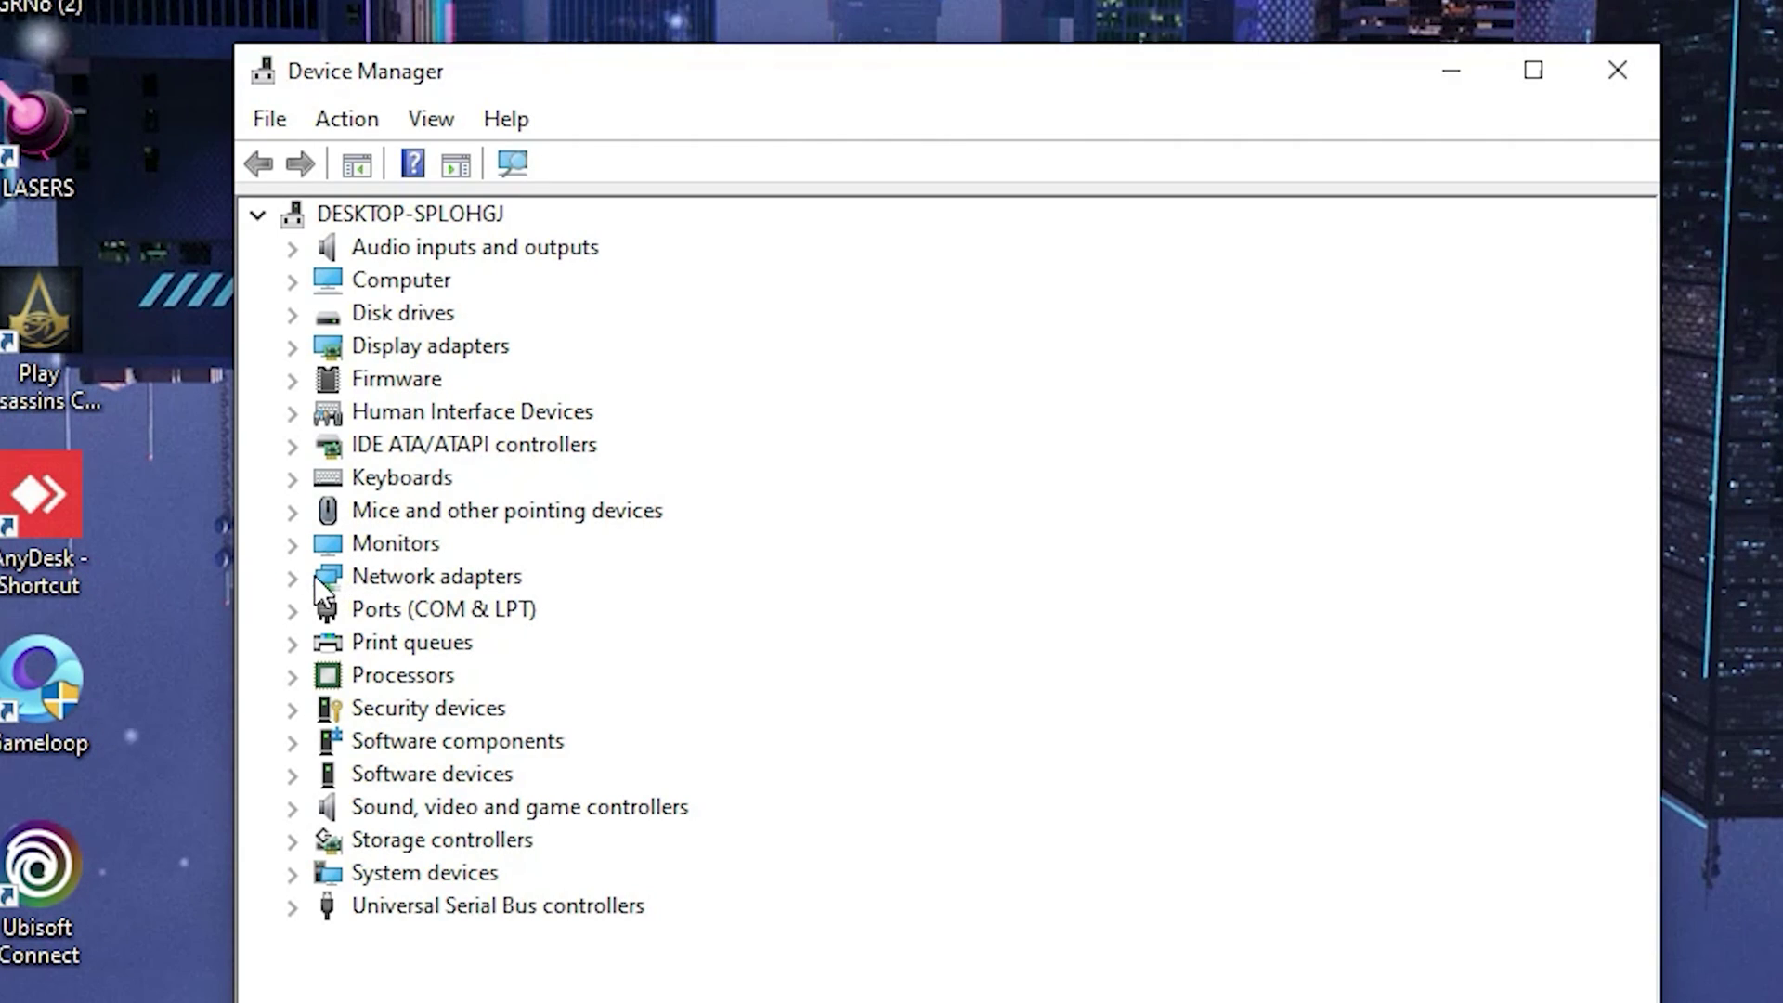
click(310, 578)
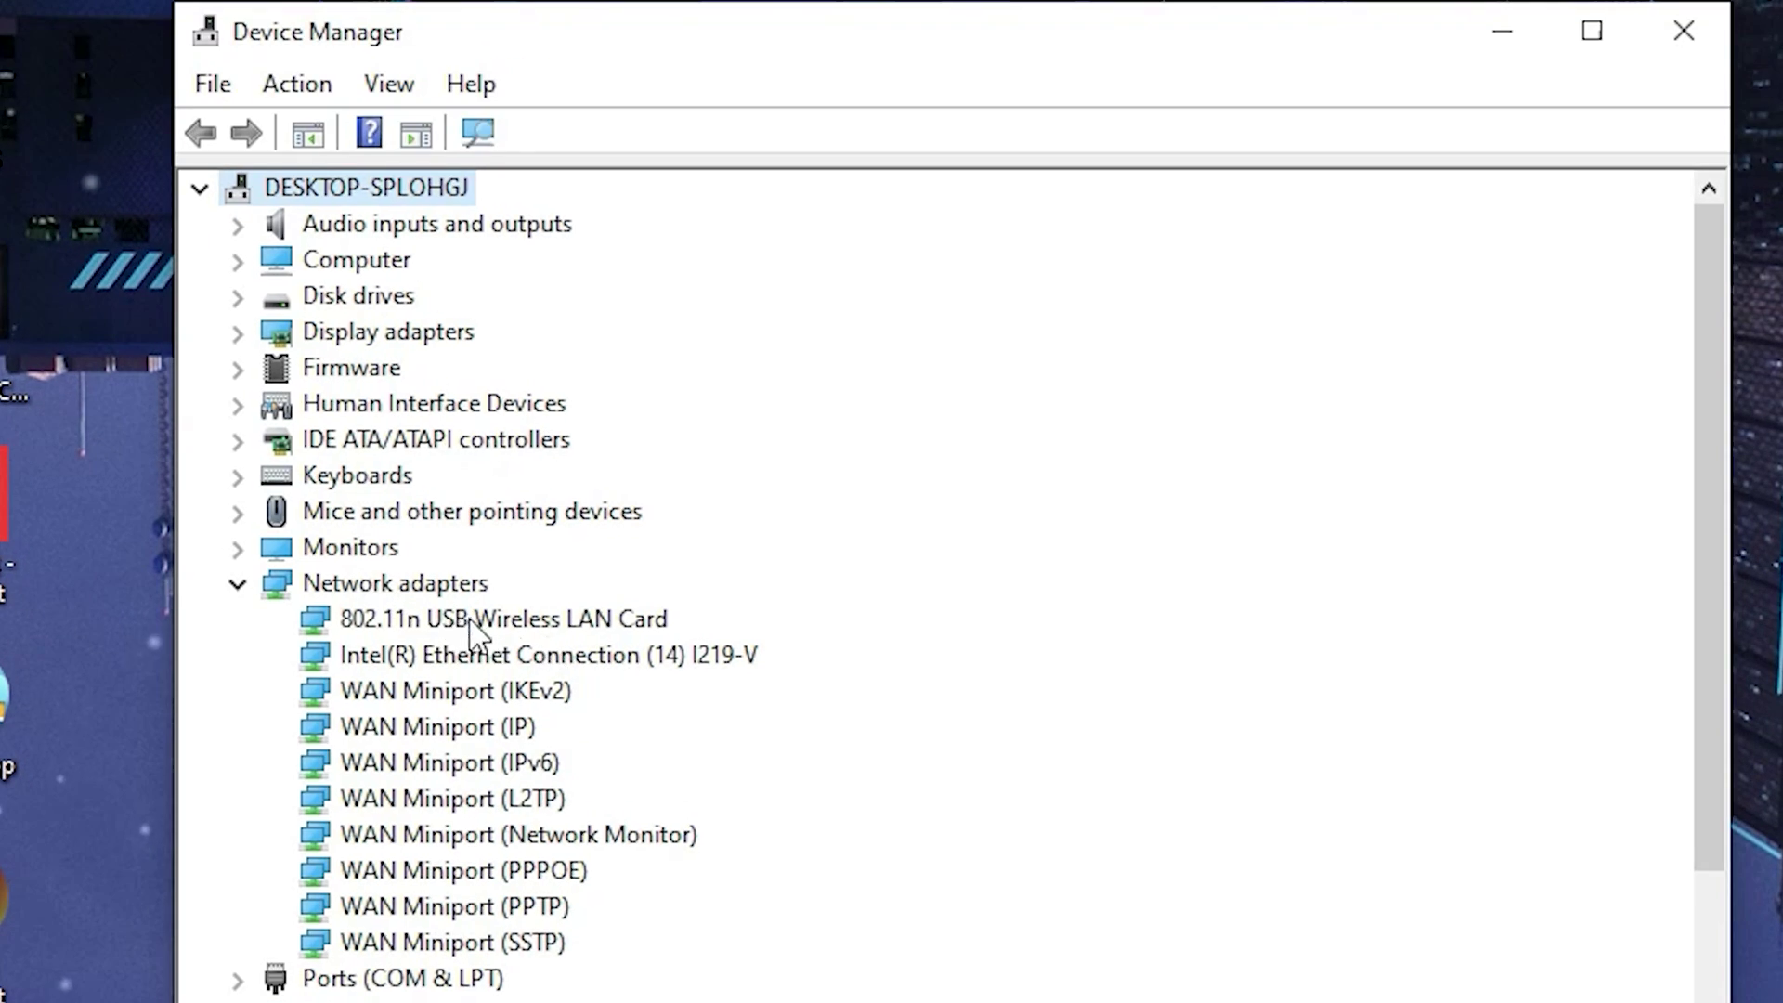
Step: Bring up the actions menu for the 802.11n USB Wireless LAN Card
right_click(509, 610)
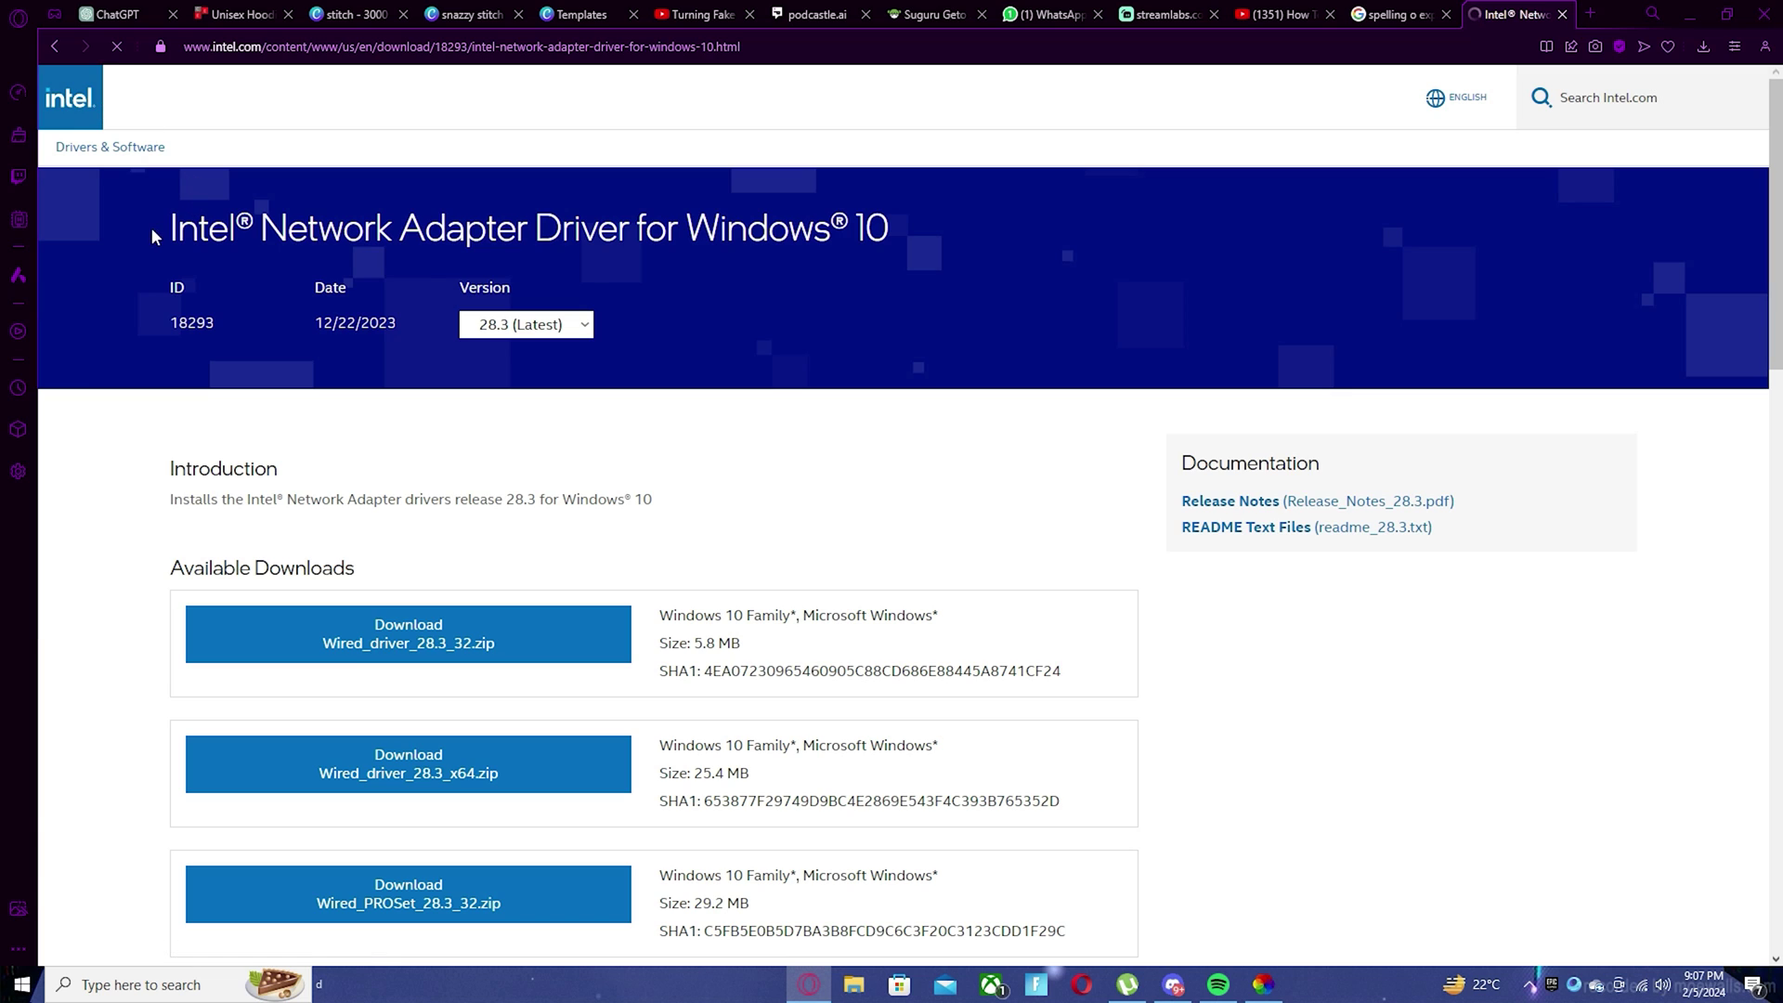
Step: Select the Intel driver page title and confirm 28.3 (Latest) in the Version list
drag(152, 227, 907, 231)
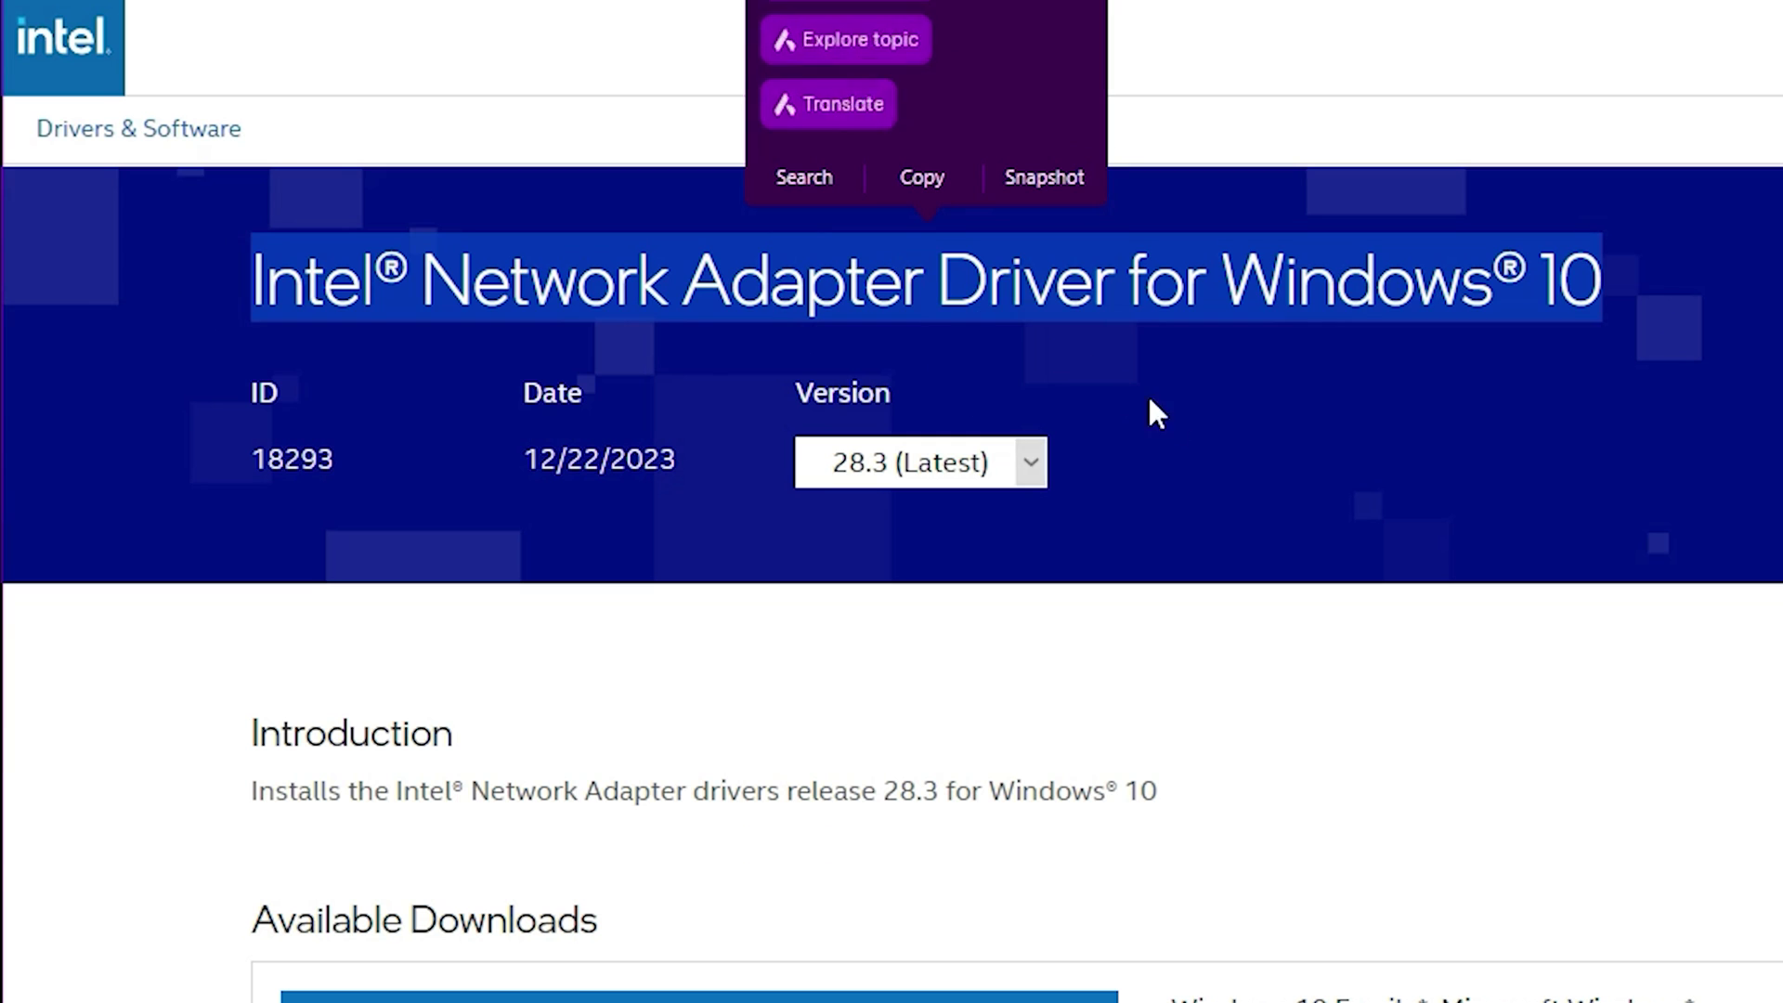
click(293, 387)
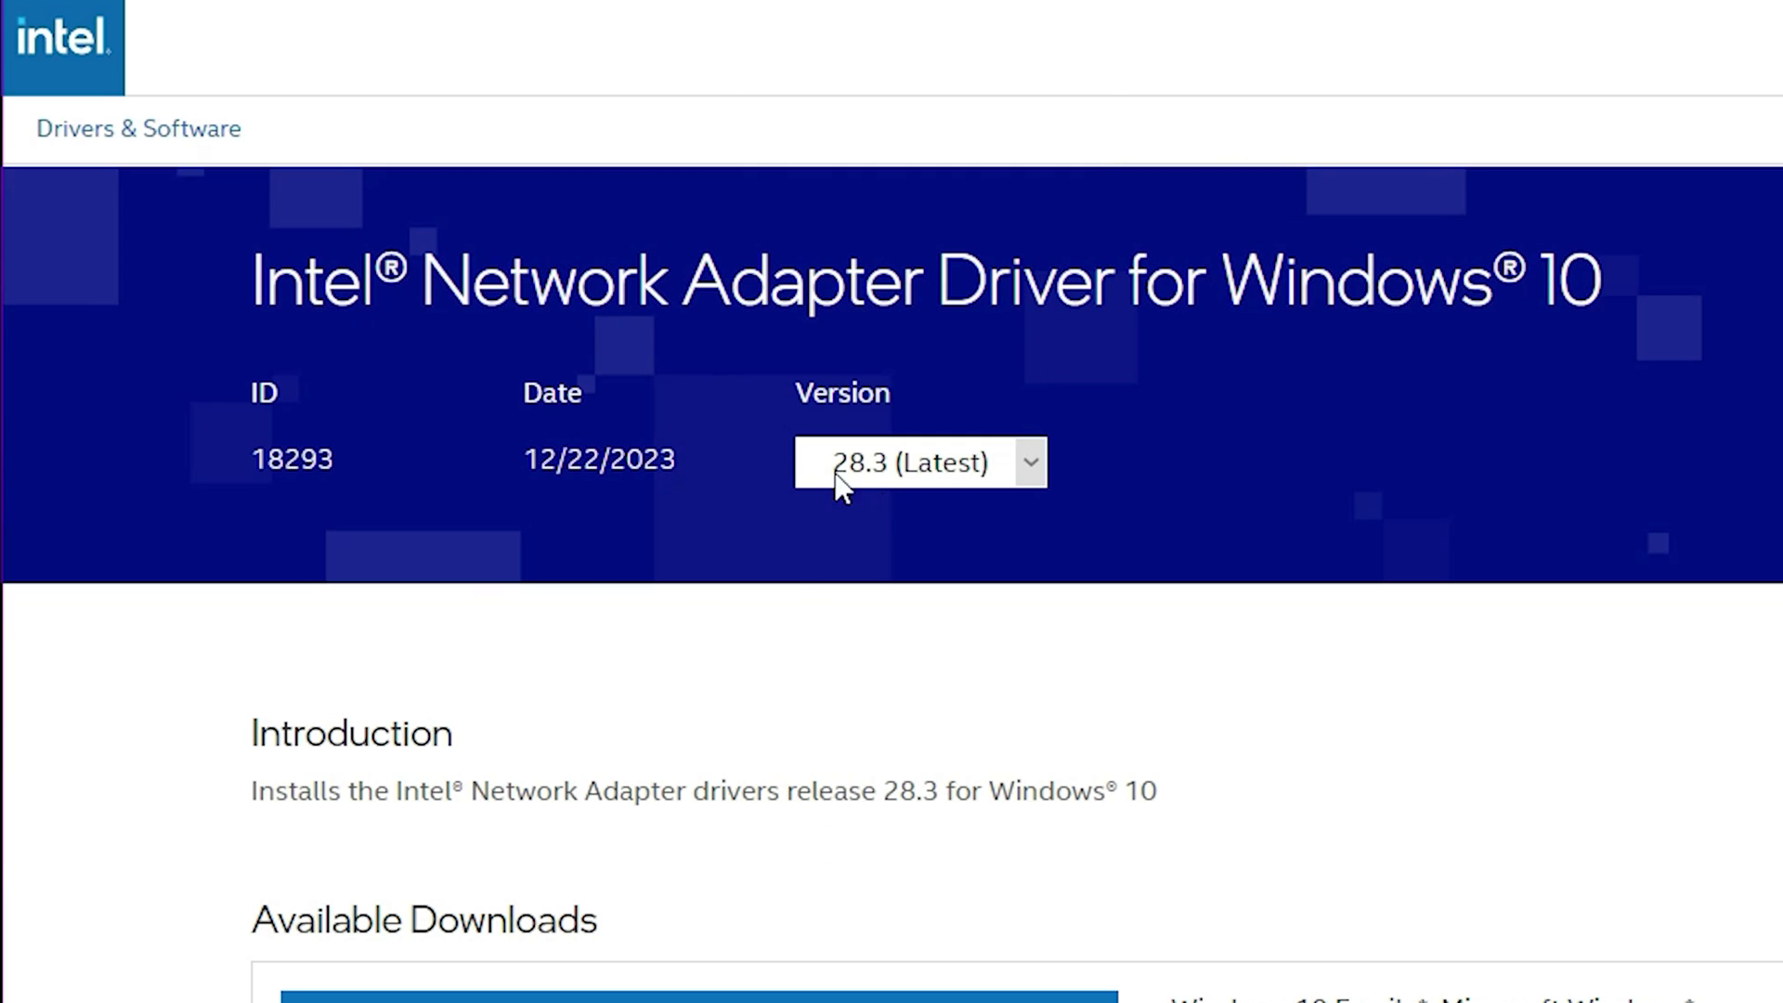
click(915, 462)
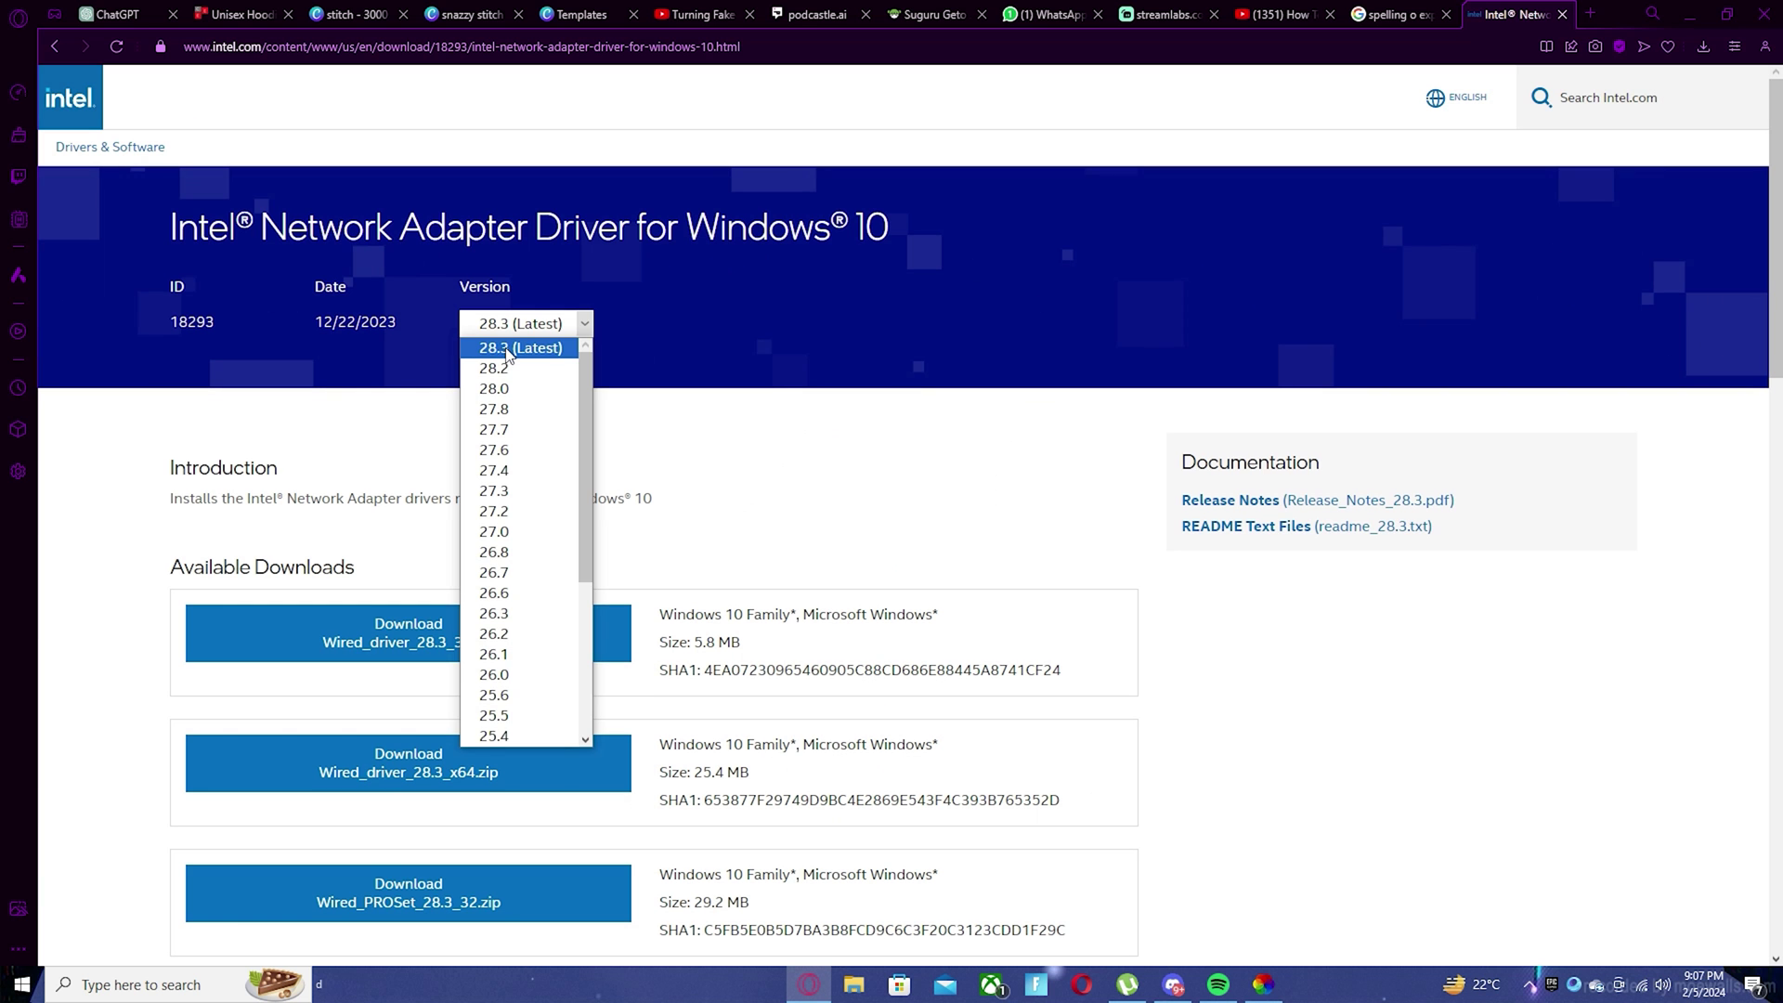
click(508, 351)
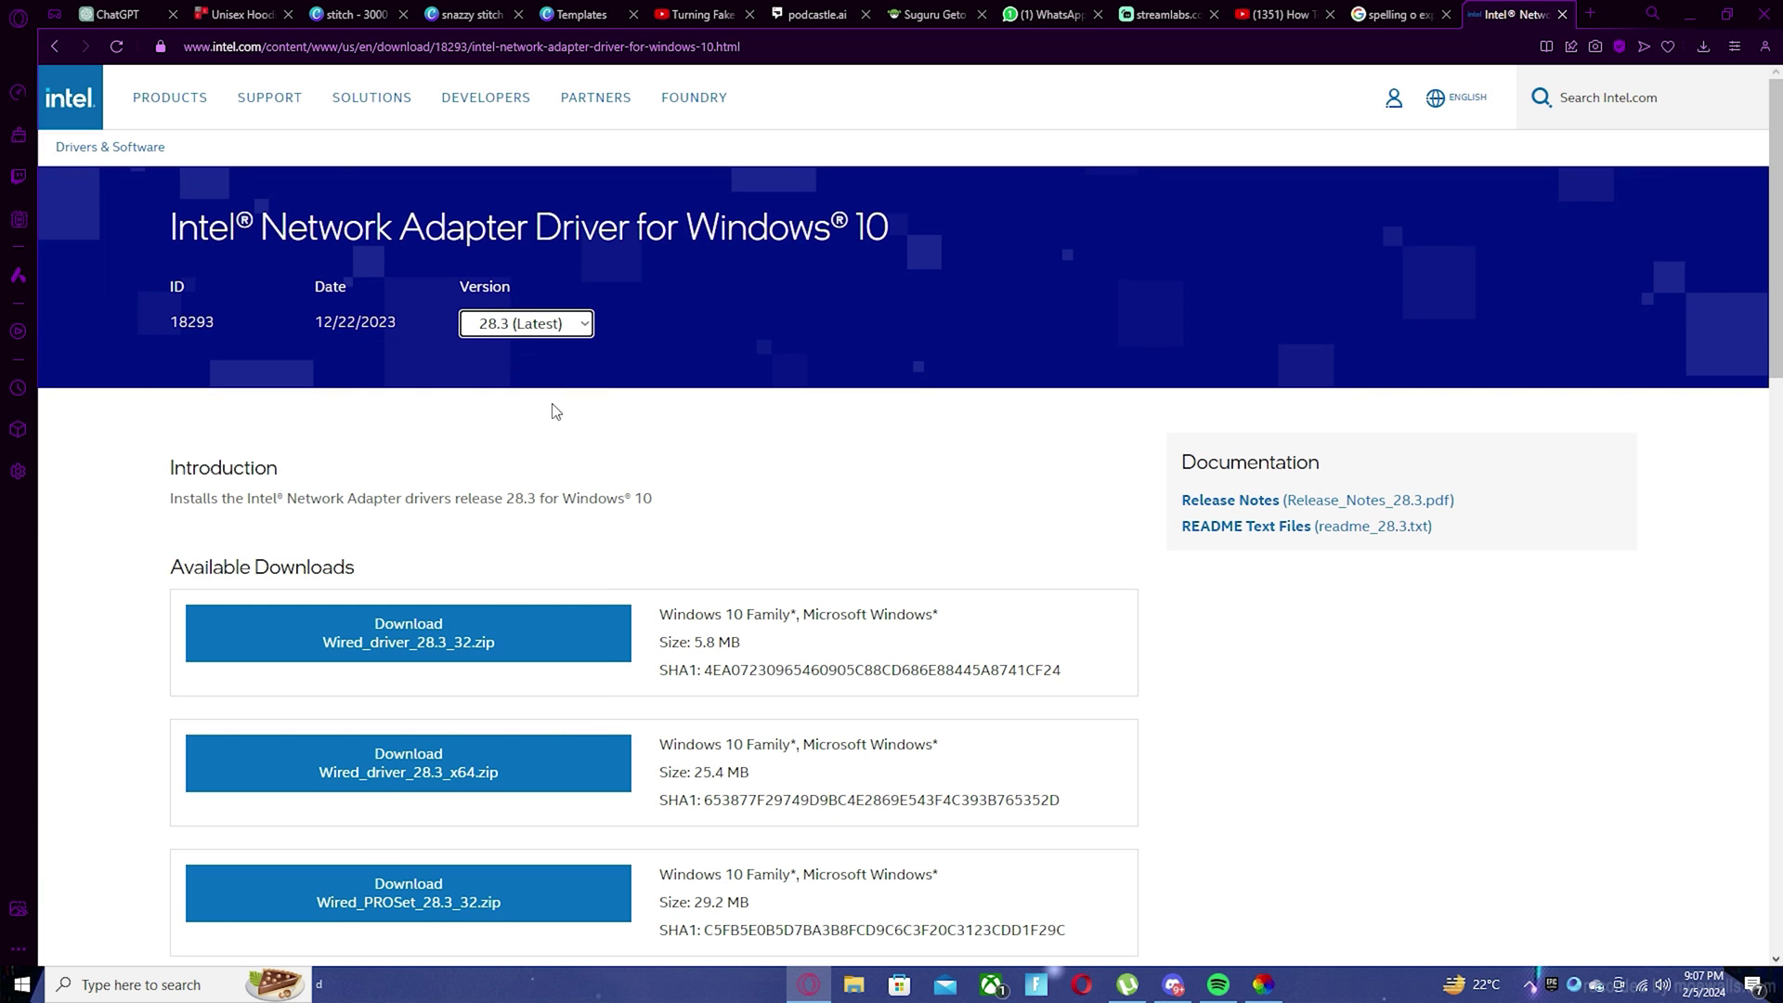
Step: Scroll through Available Downloads, briefly highlighting 'Windows 10' on the page
scroll(738, 508, down, 3)
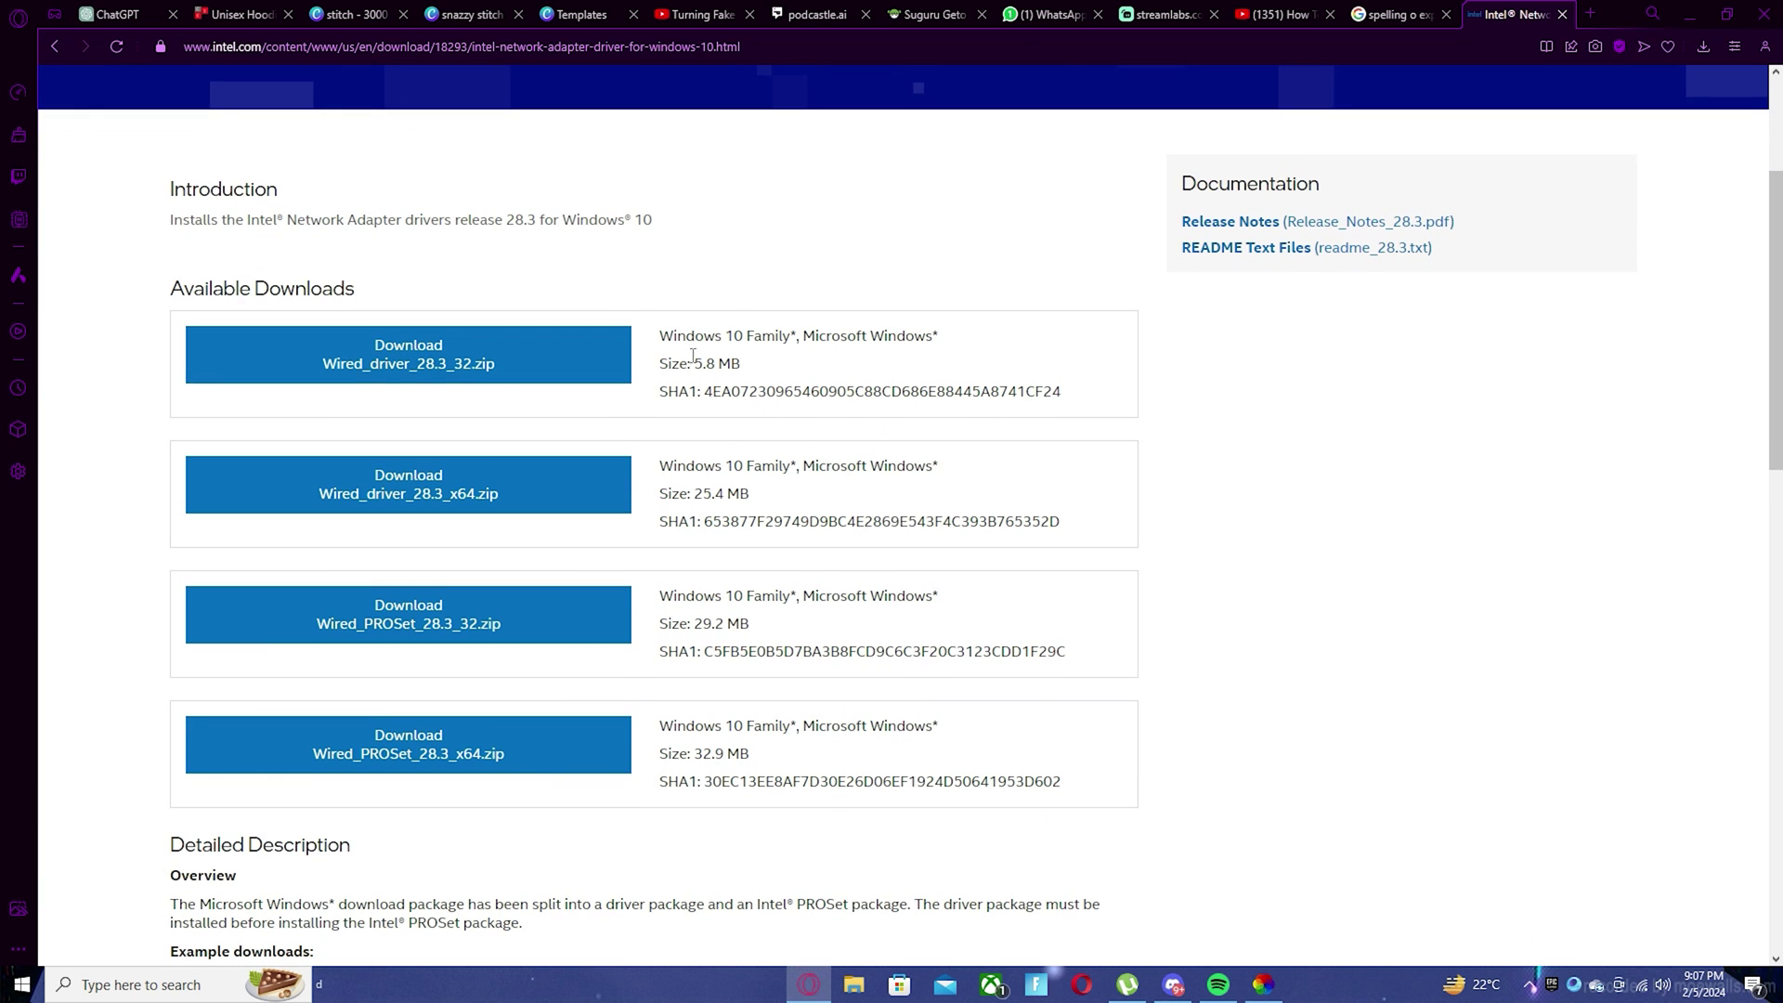
drag(658, 336, 746, 336)
click(765, 359)
scroll(664, 632, down, 7)
scroll(665, 632, up, 7)
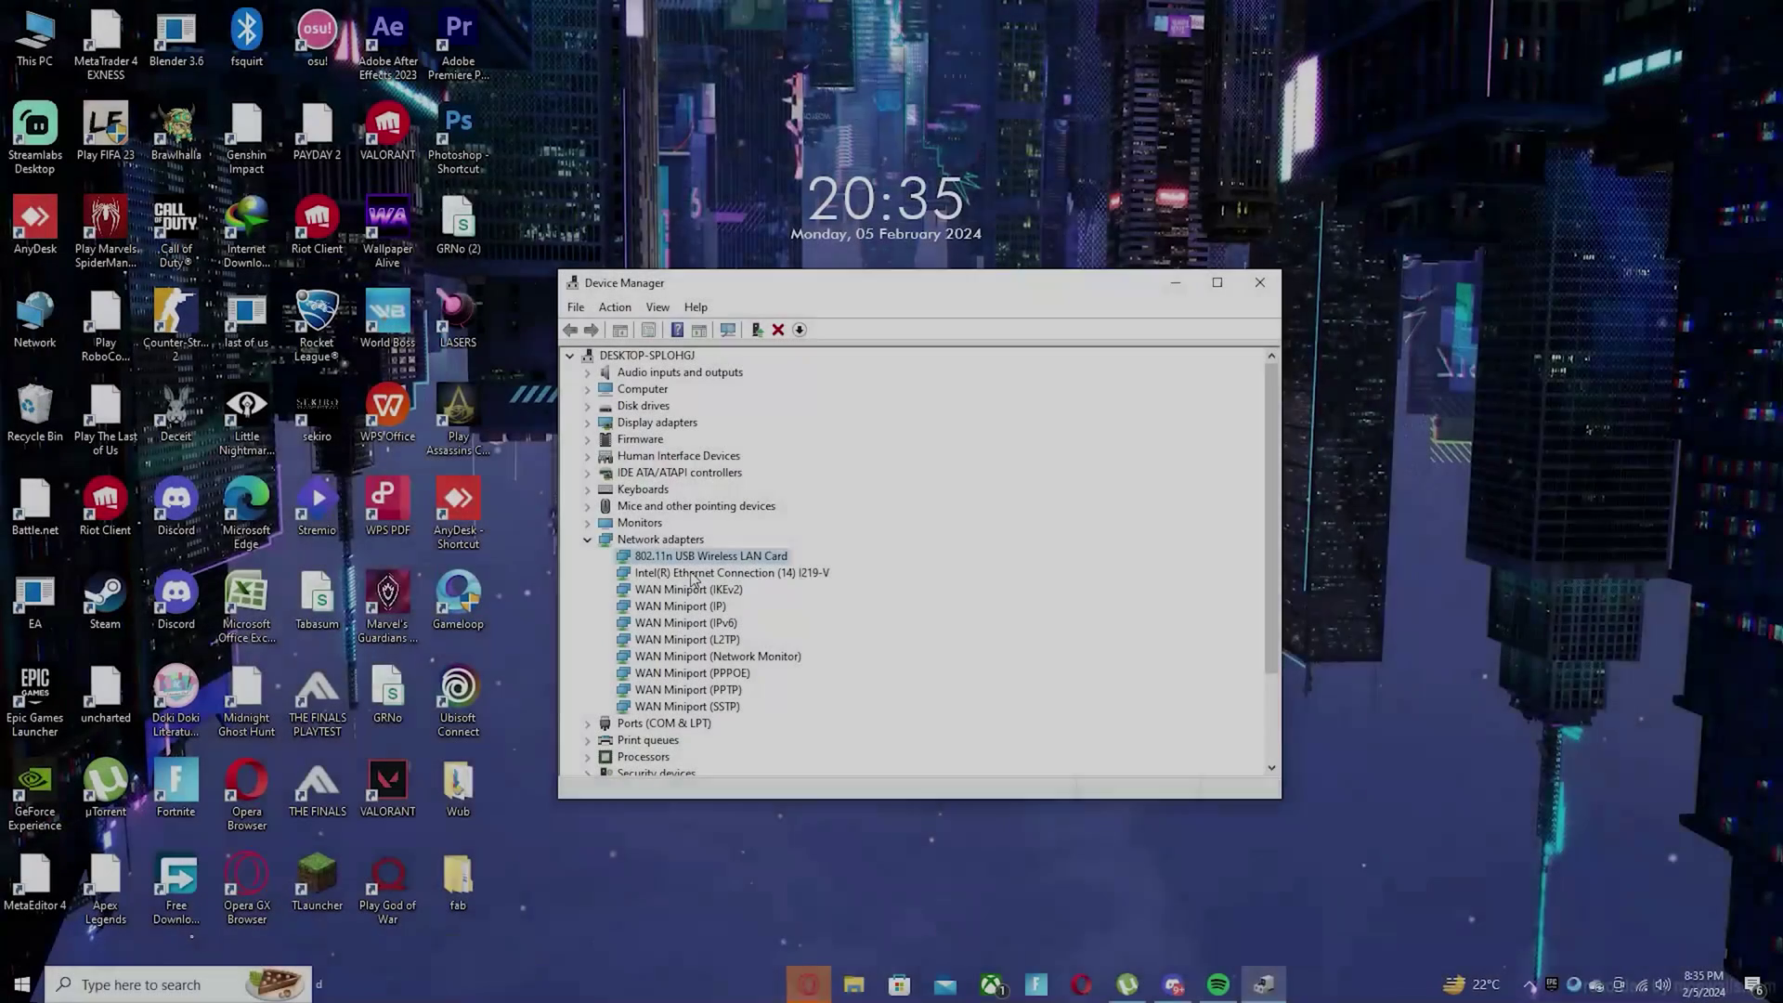
Step: Select the Intel(R) Ethernet Connection (14) I219-V adapter in Network adapters
click(692, 573)
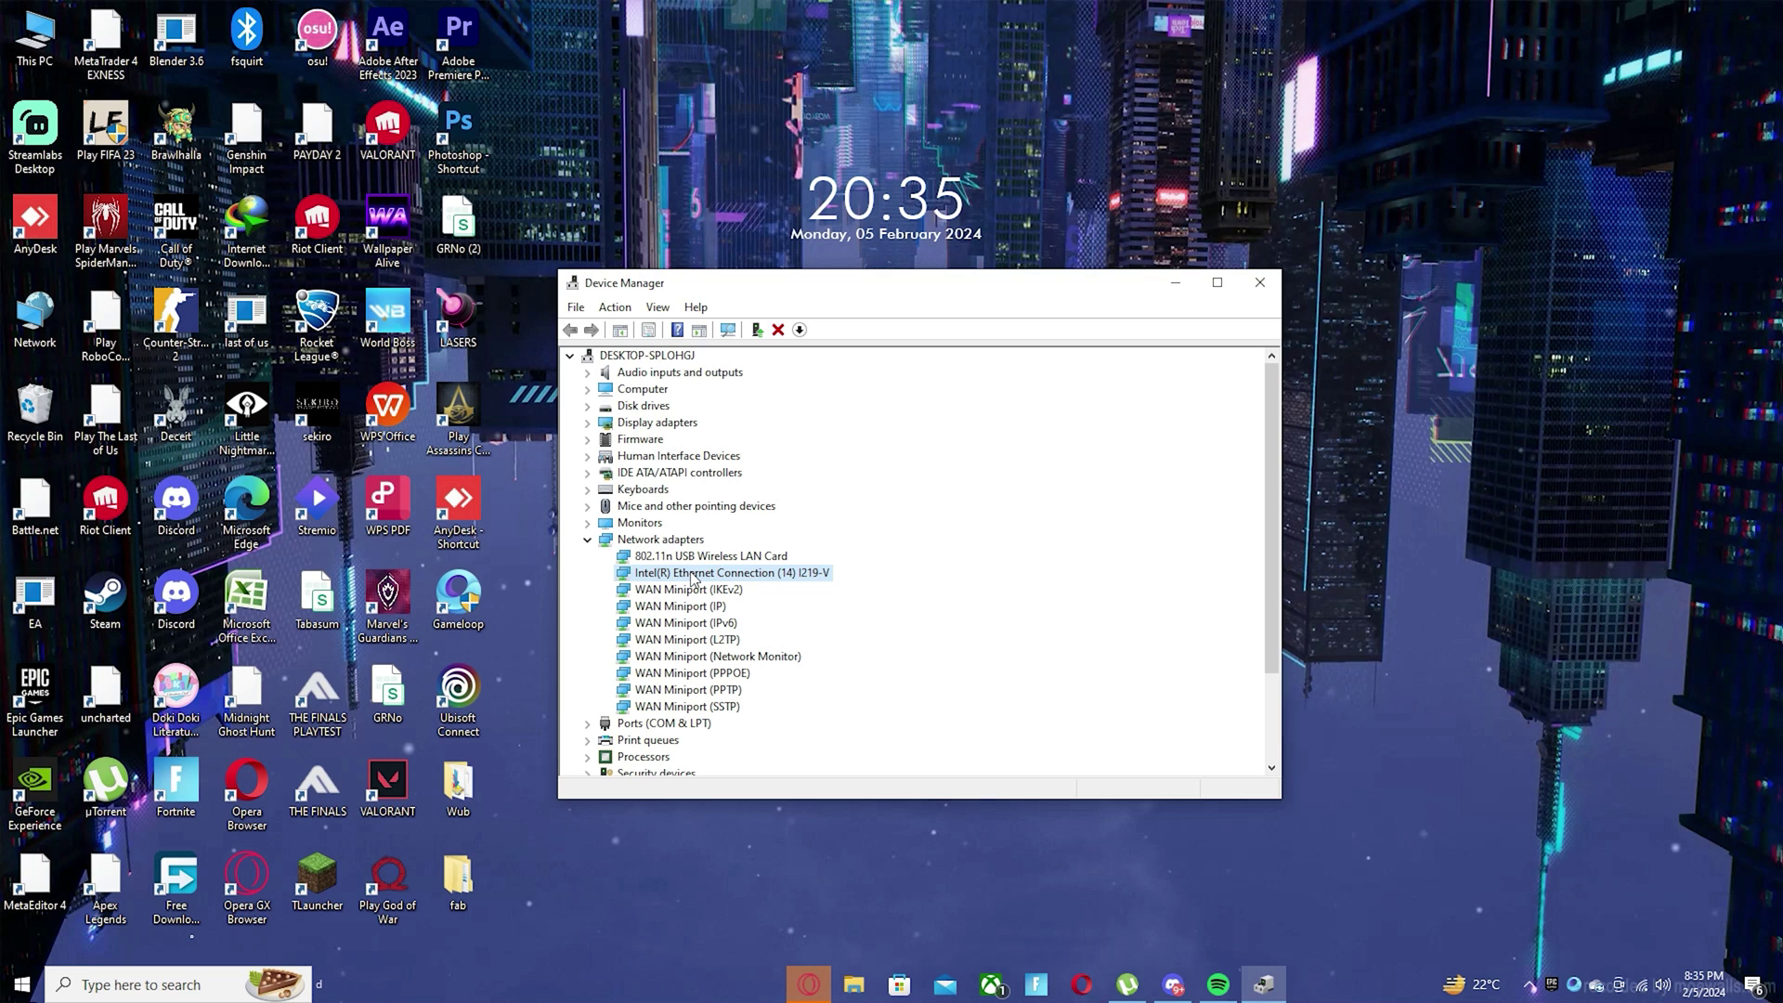
Step: Uncheck 'Allow the computer to turn off this device to save power' in the Intel Ethernet adapter's Power Management
right_click(692, 575)
click(743, 684)
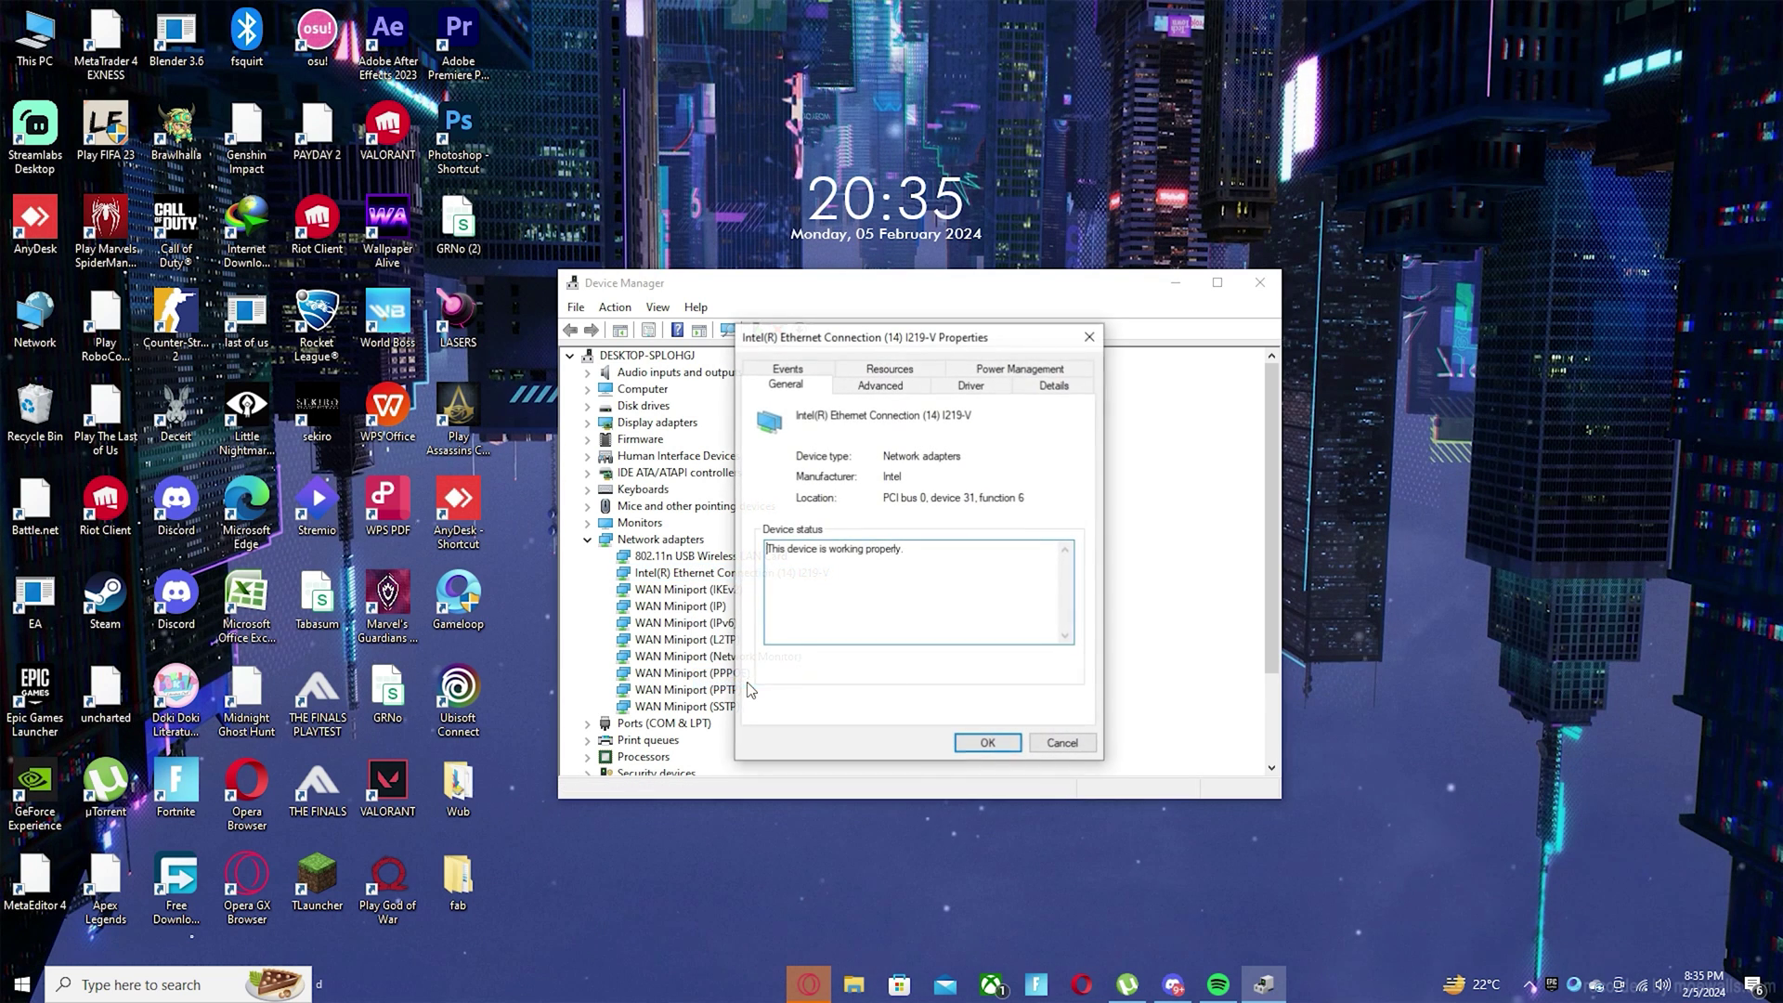
click(1019, 374)
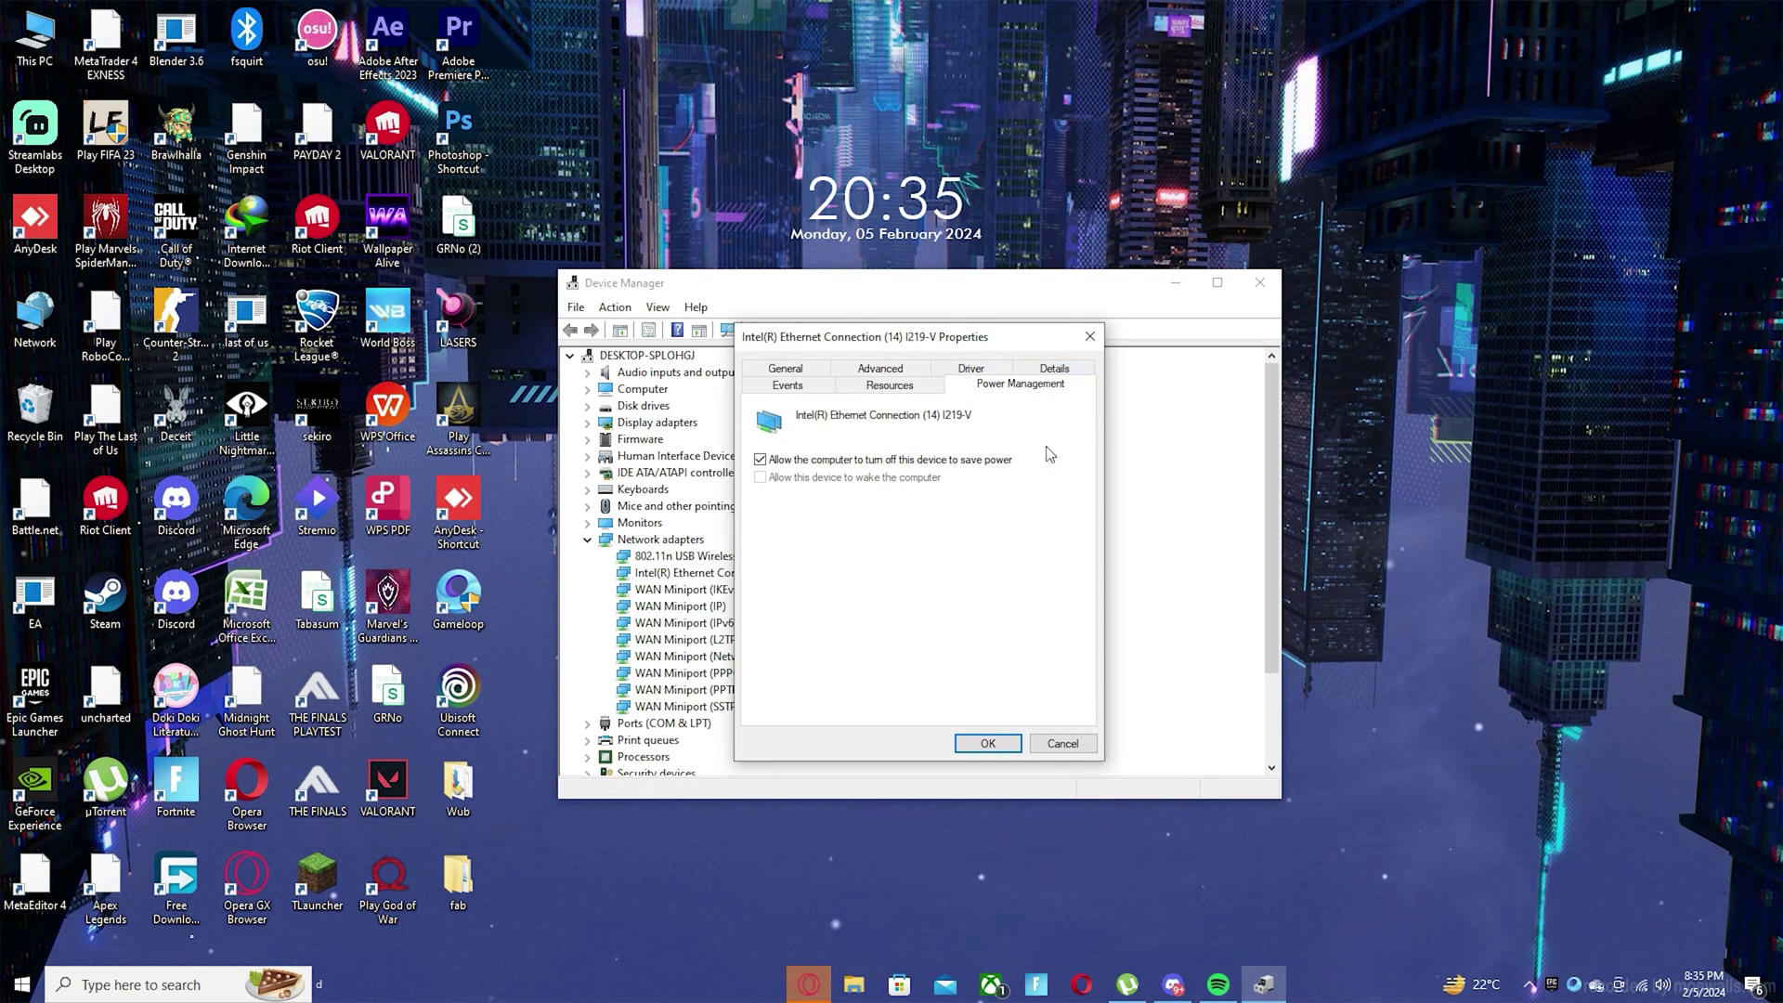
click(761, 460)
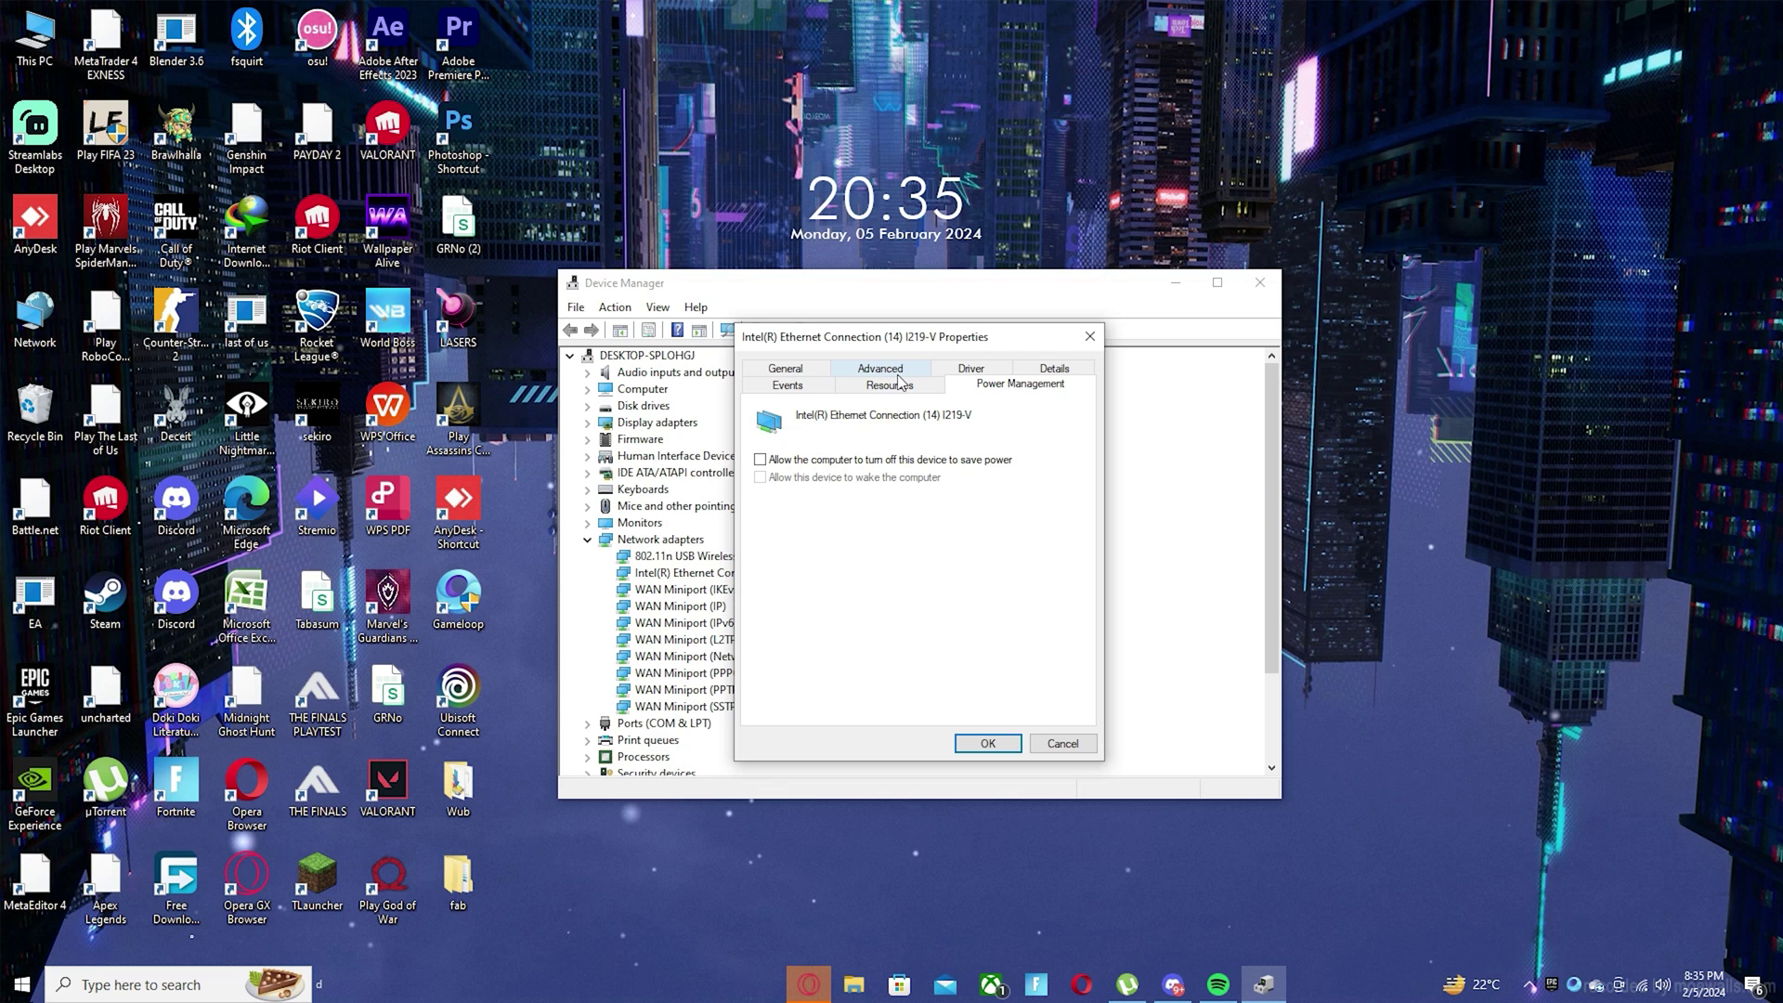
Step: On the Advanced tab, keep Enable PME Disabled and Energy Efficient Ethernet Off
click(898, 377)
click(797, 488)
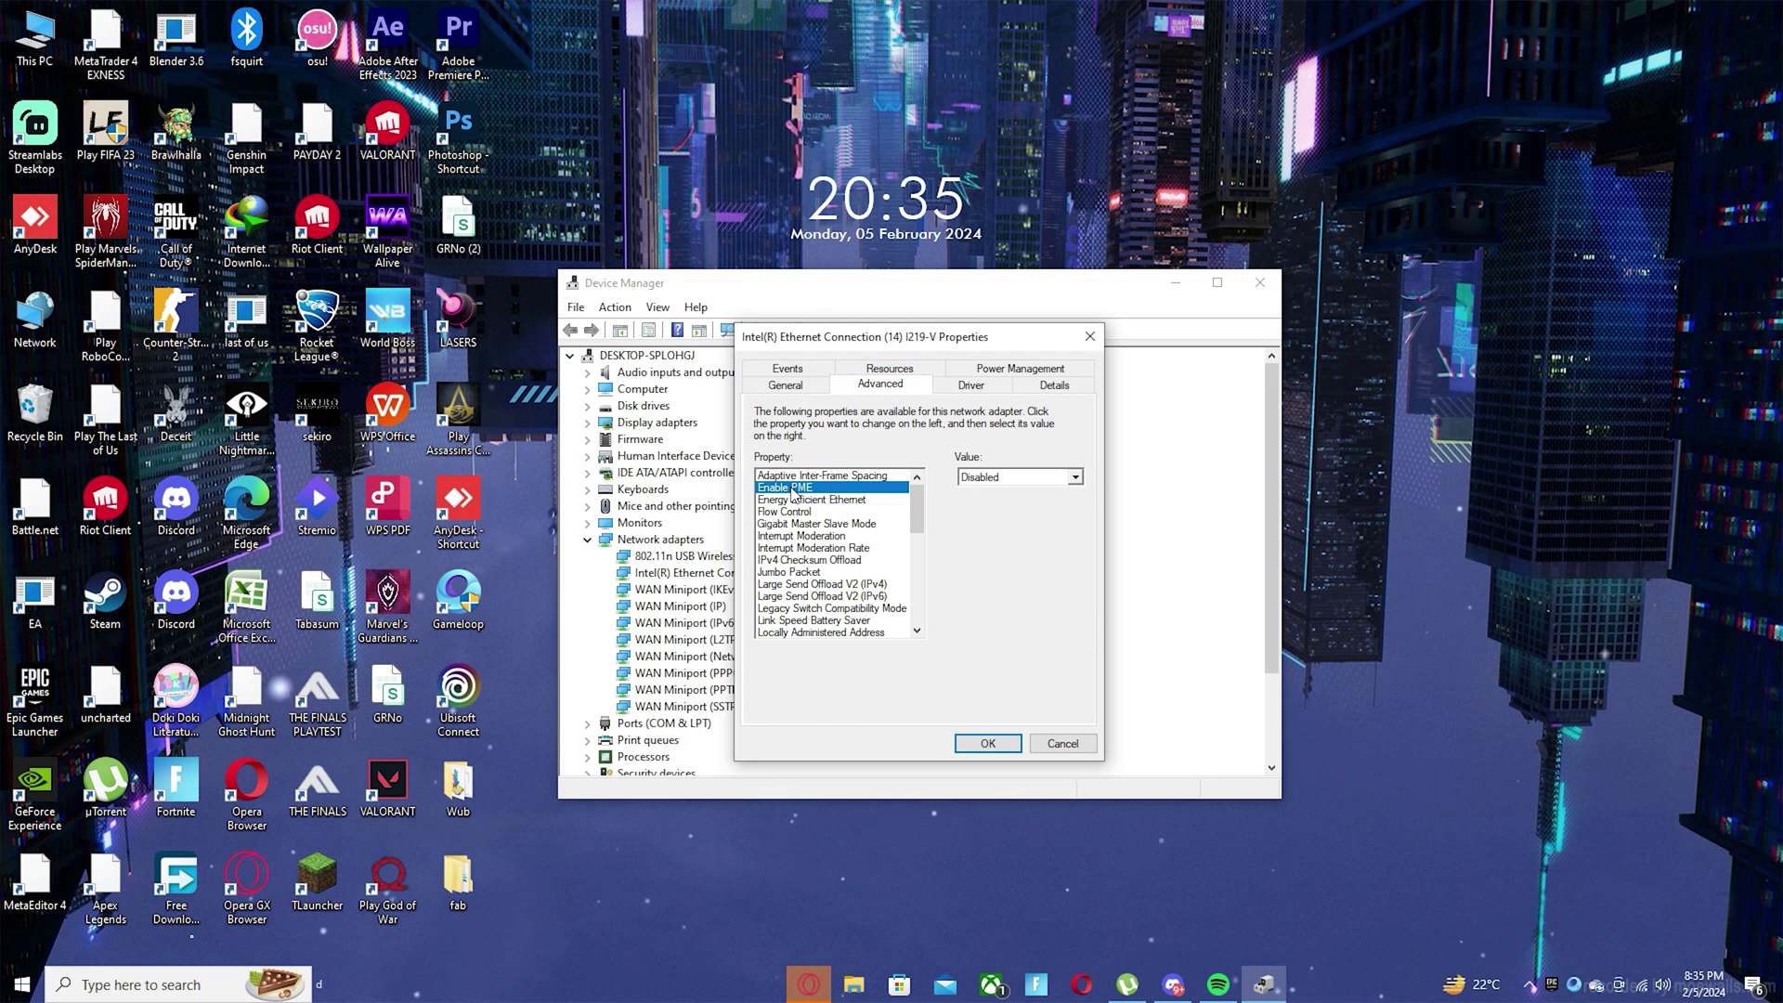
click(1005, 477)
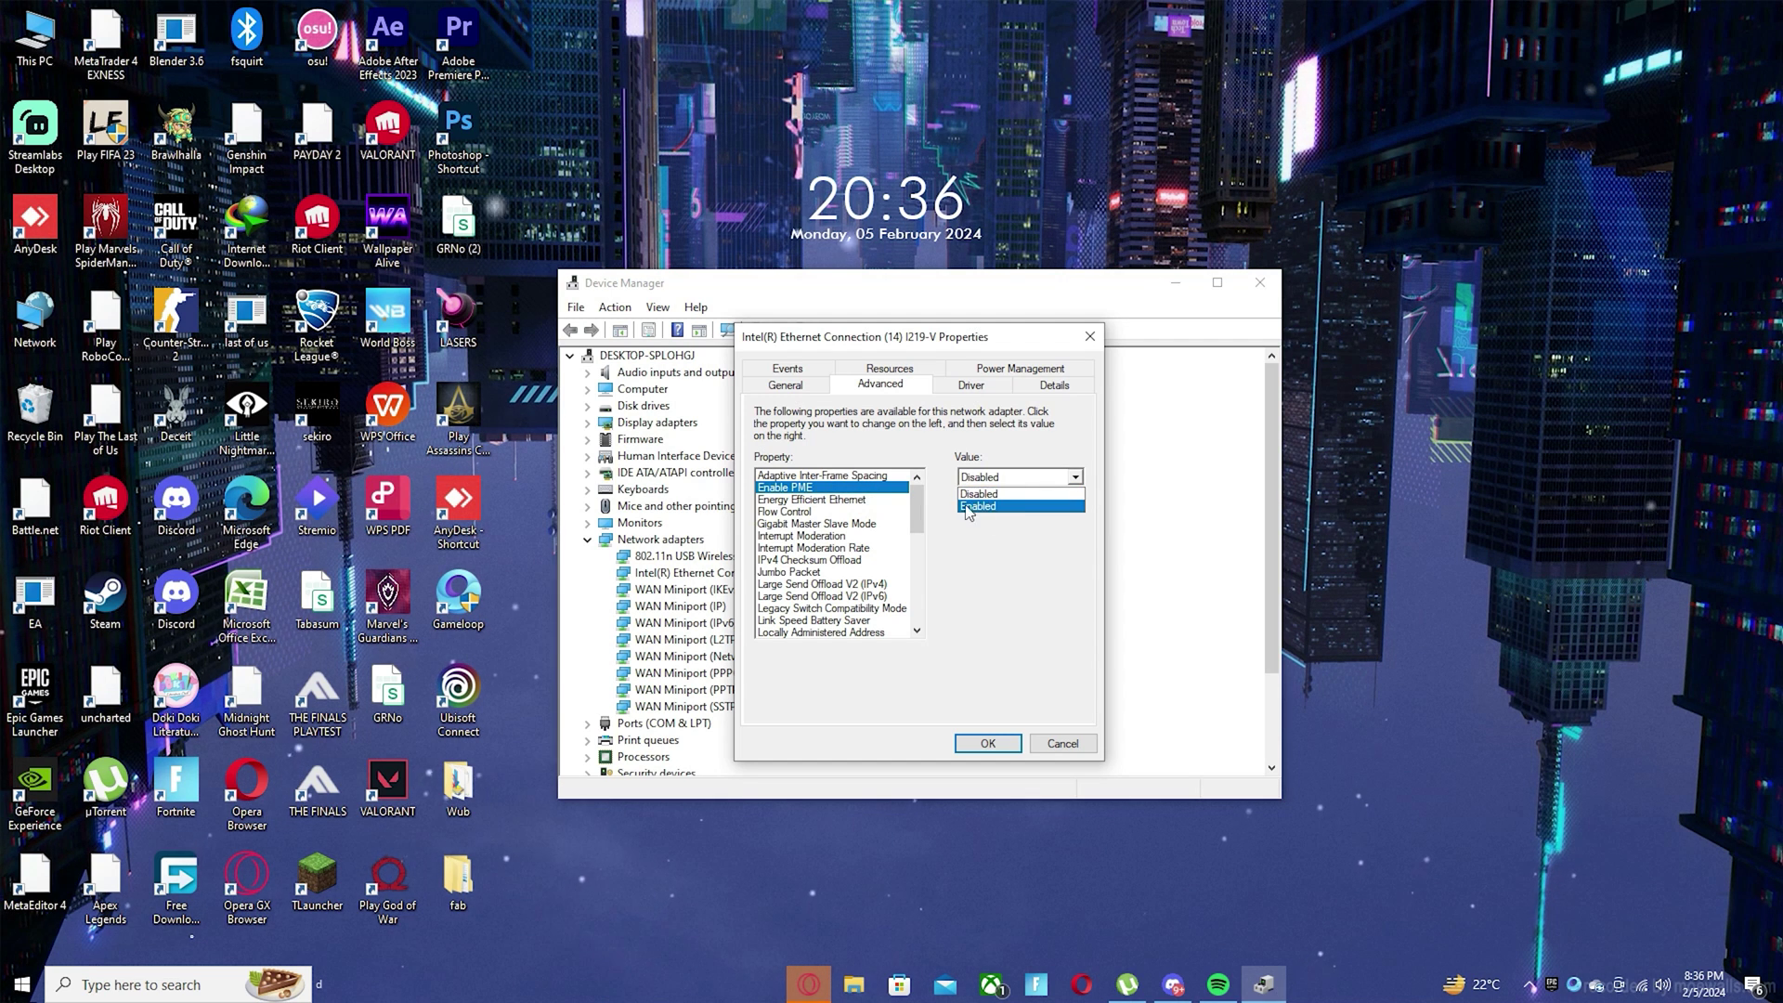
click(820, 514)
click(817, 499)
click(984, 477)
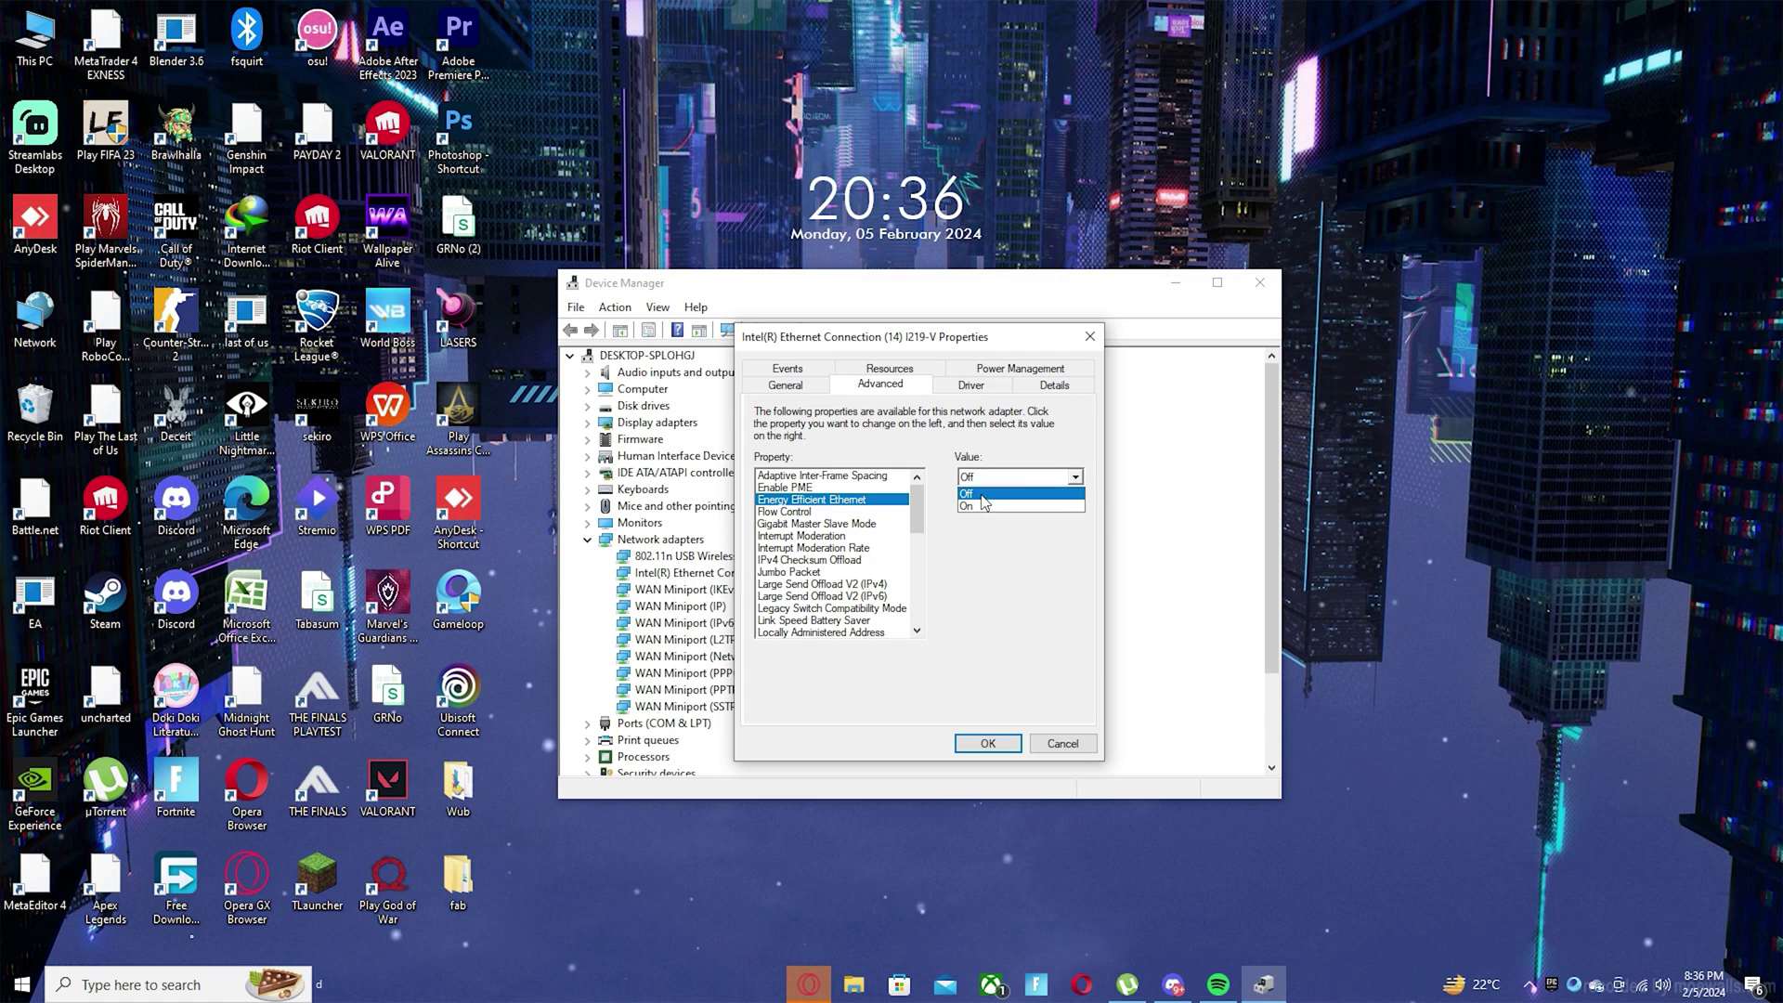
click(990, 492)
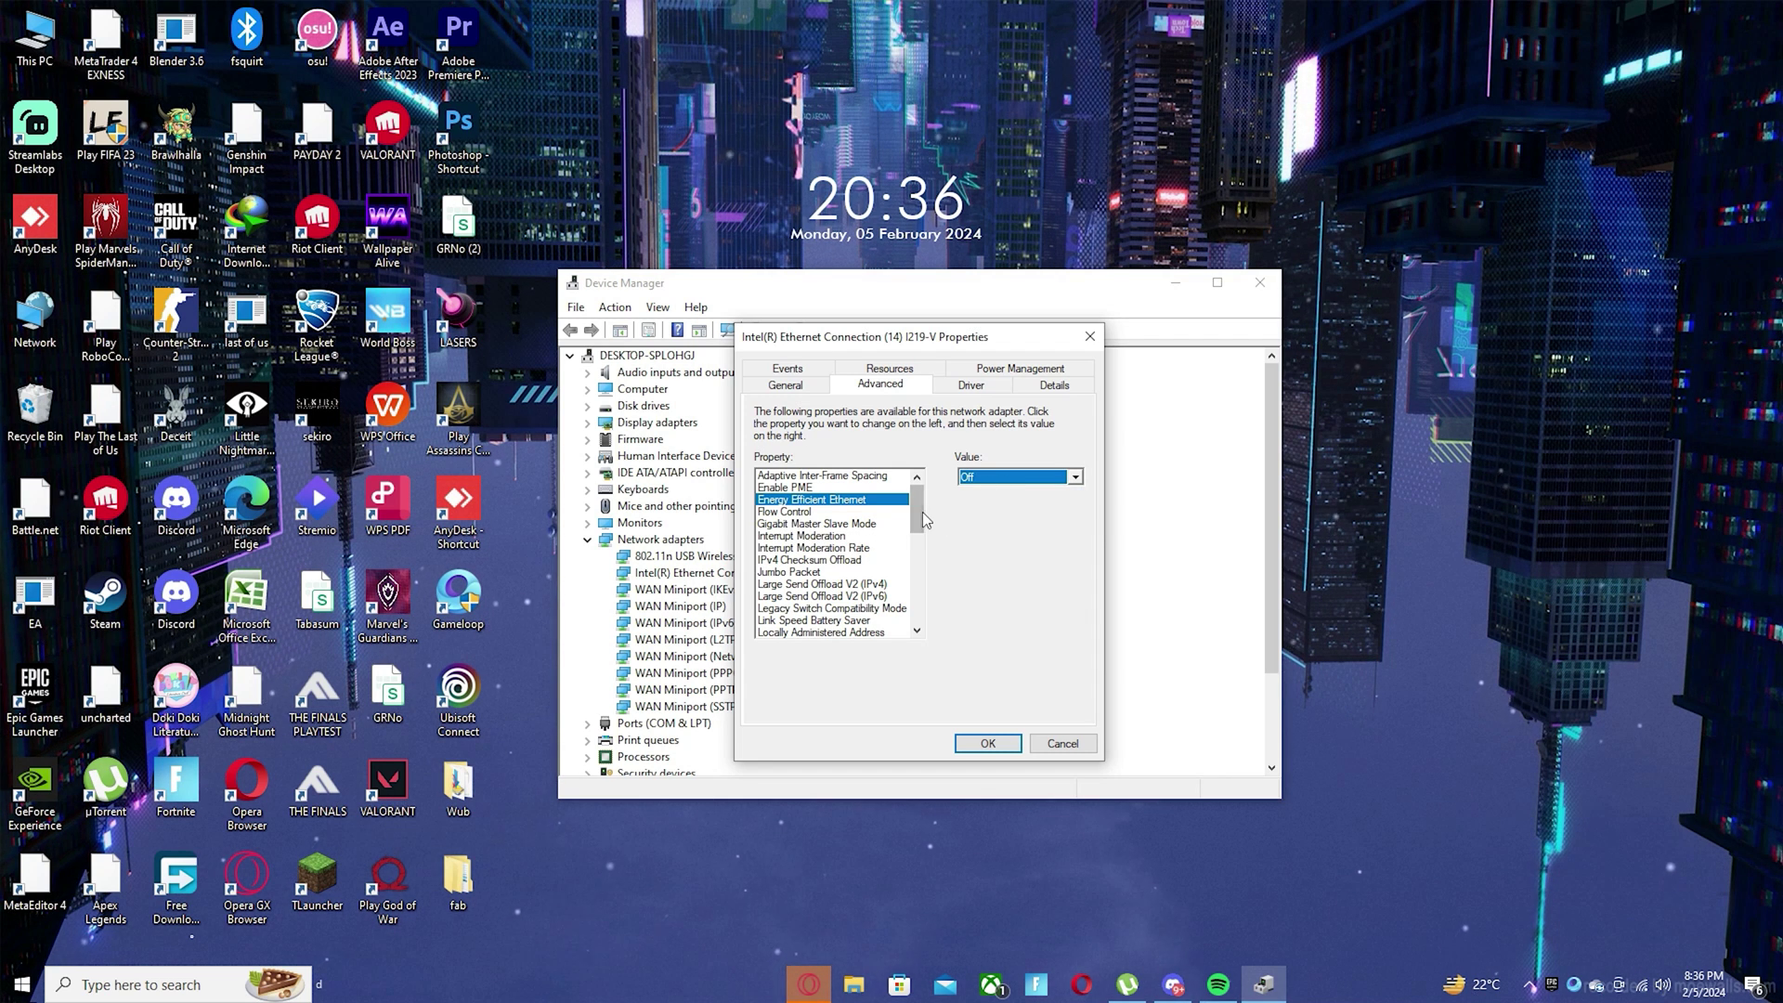
Step: Review the Wait for Link, Wake from S0ix, Wake on Magic Packet and Wake on Pattern Match properties
drag(922, 511, 924, 606)
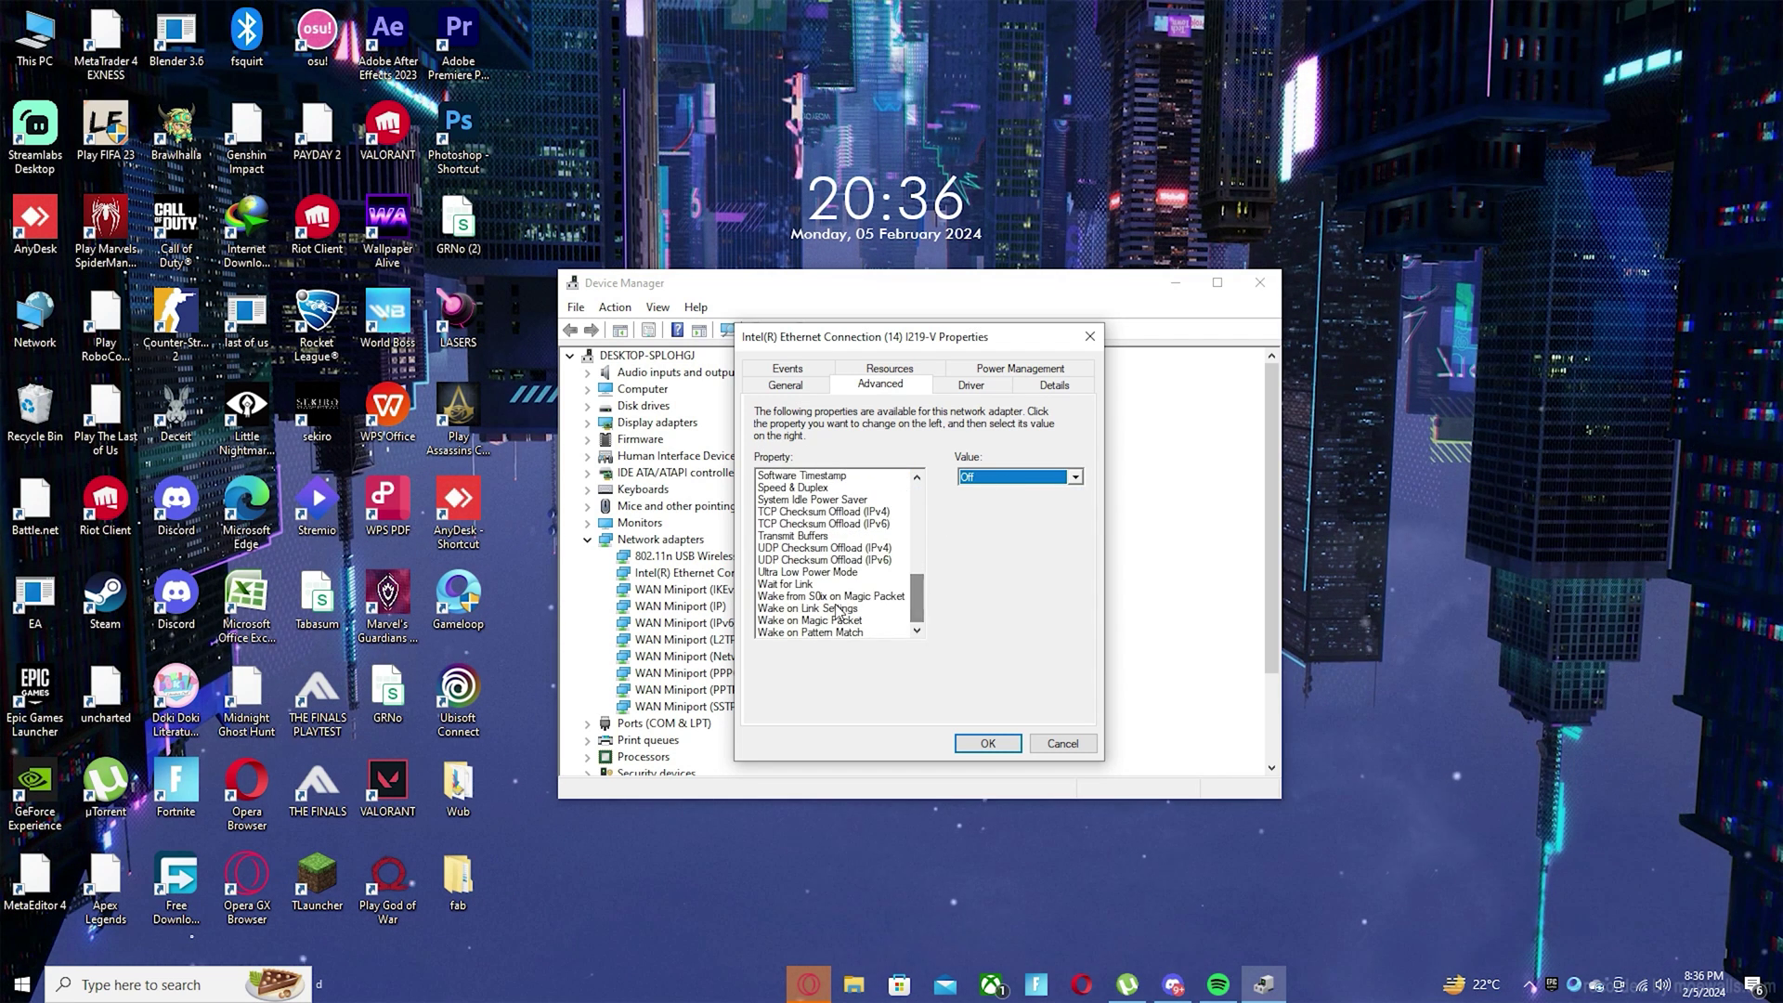
click(787, 584)
click(787, 596)
click(792, 620)
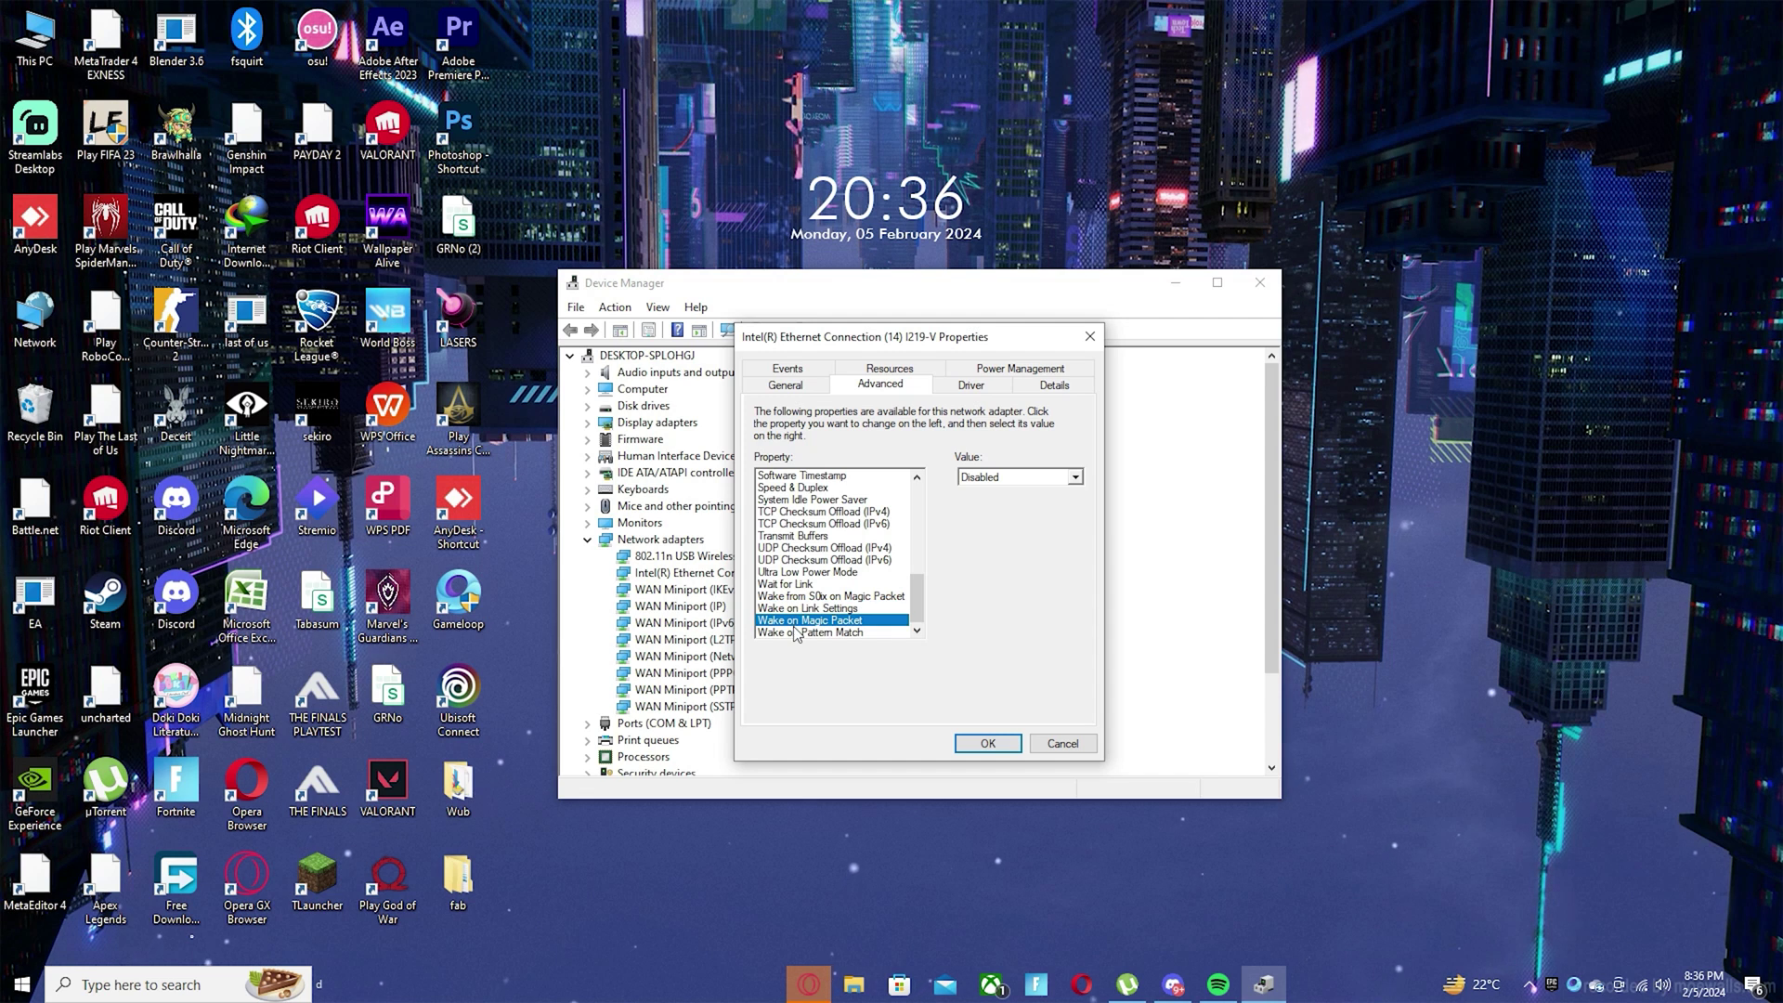
click(796, 633)
click(788, 584)
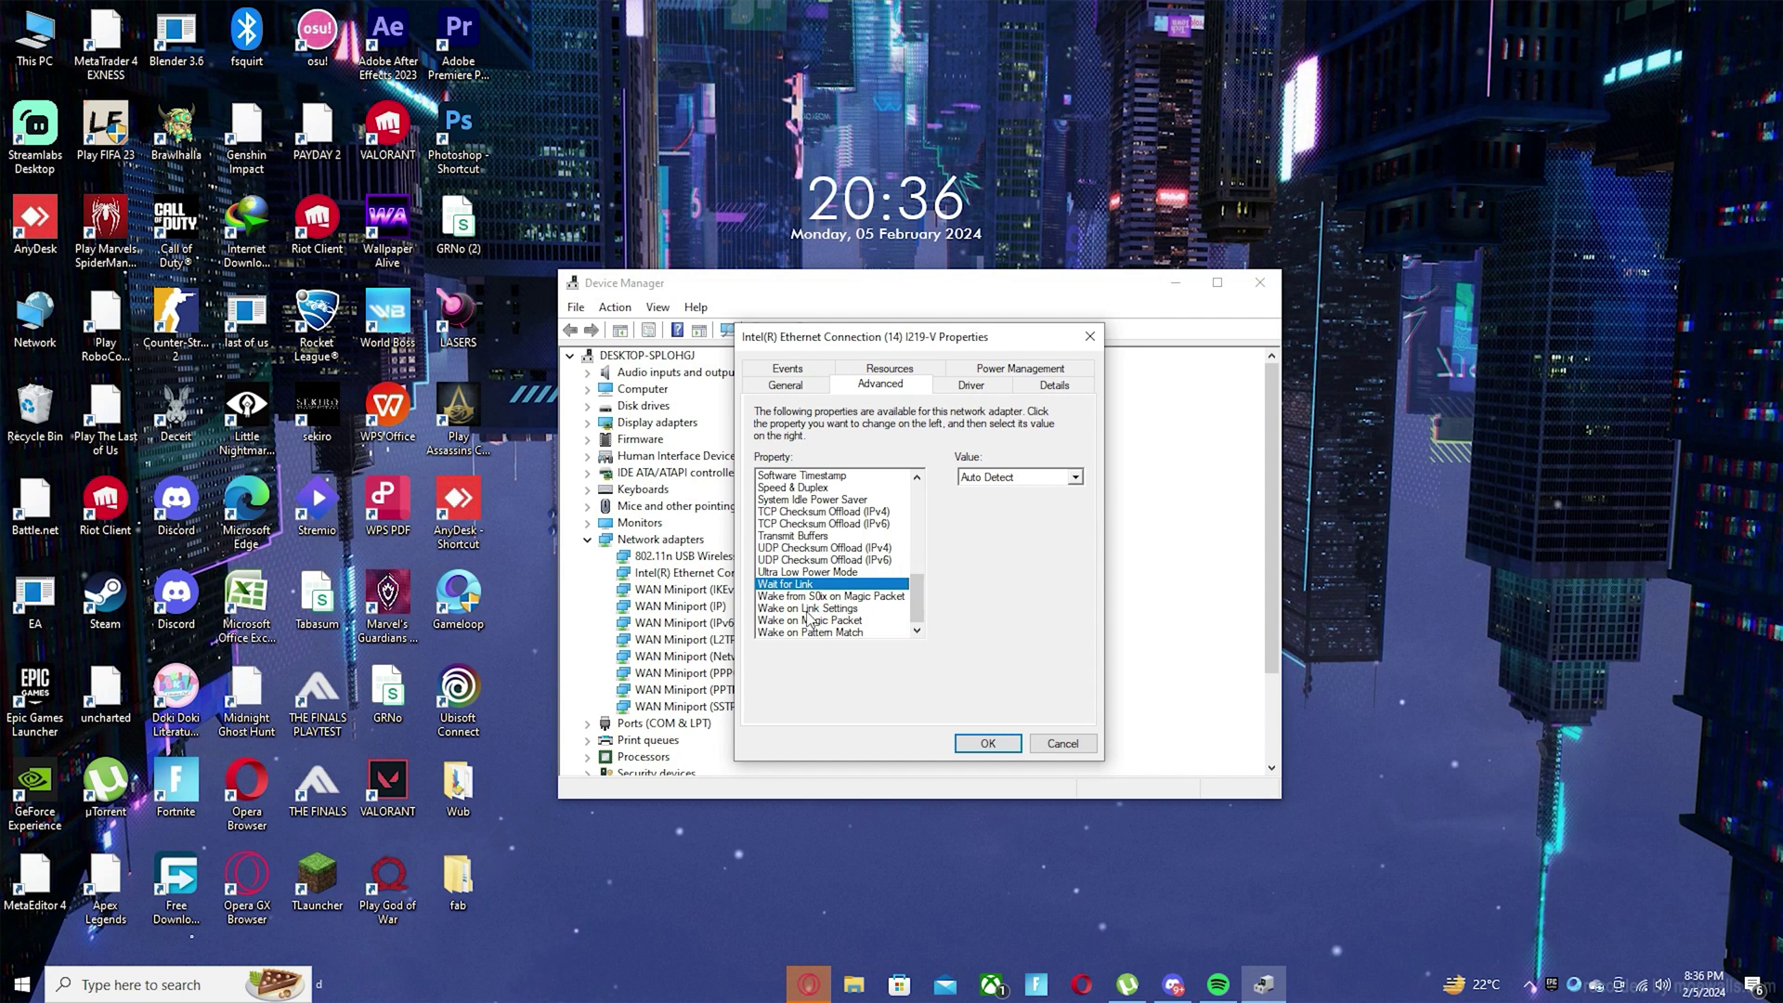
Step: Keep Wake on Link Settings and Wake on Magic Packet disabled, then select Wake on Pattern Match
key(Down)
key(Down)
click(989, 477)
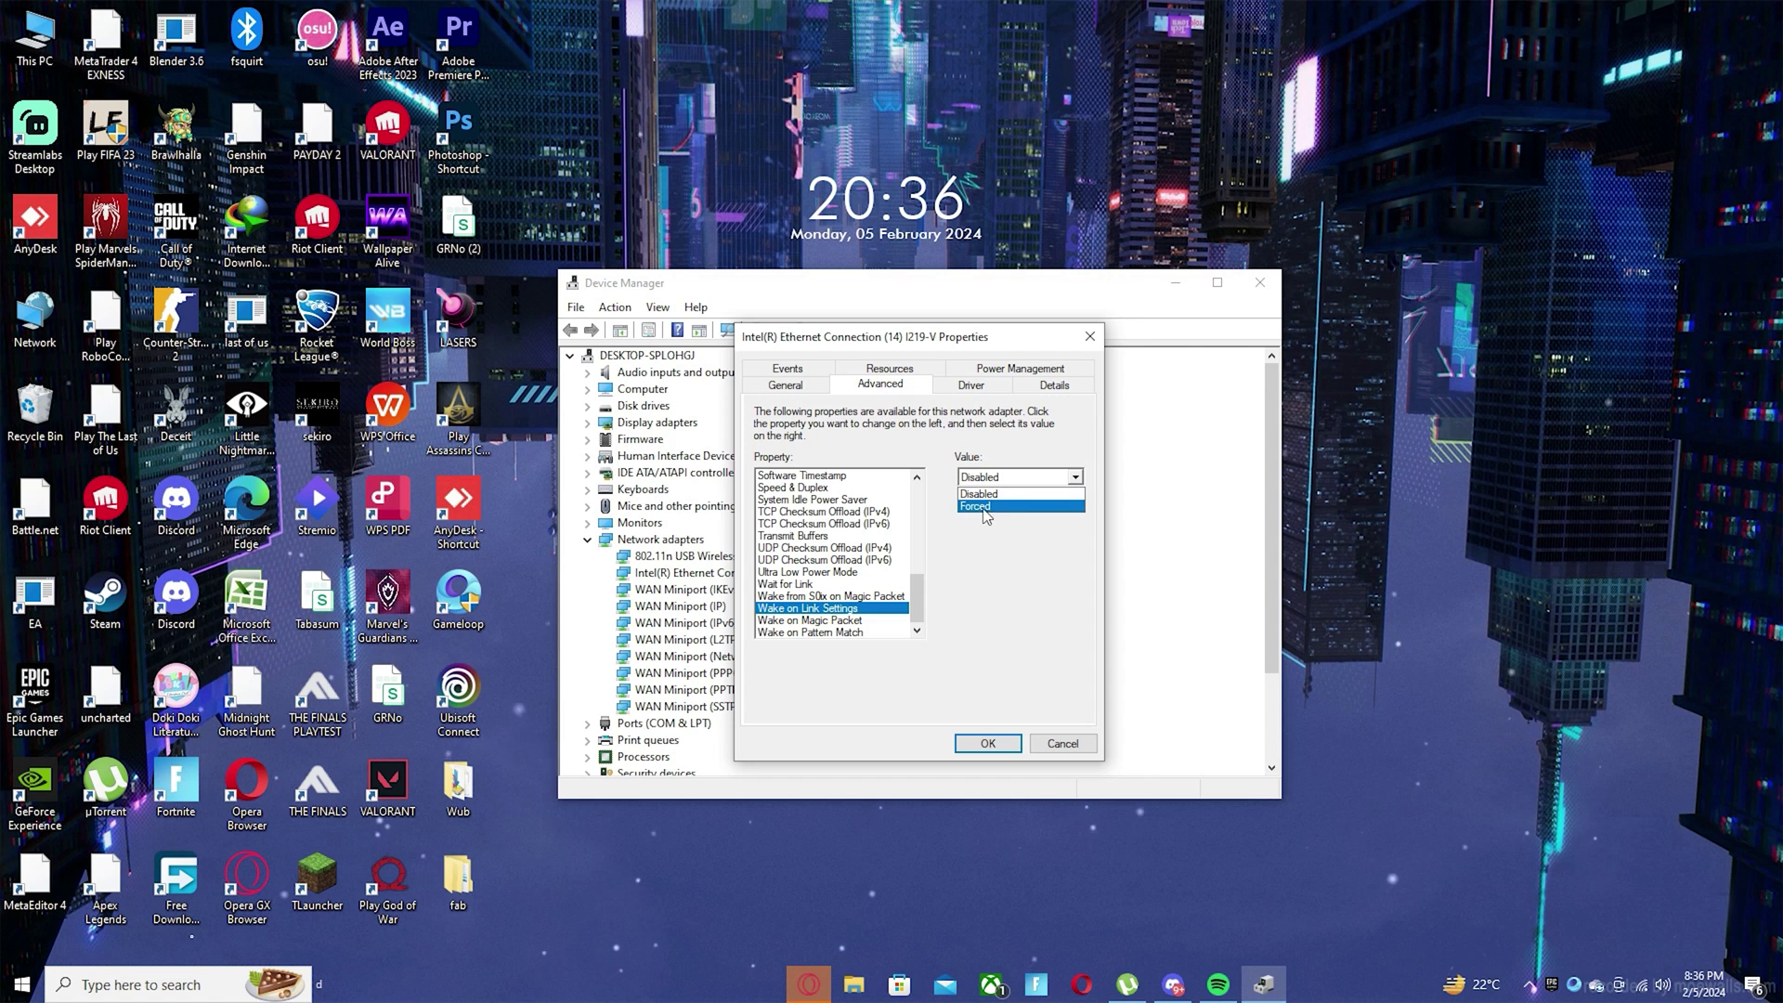
click(991, 482)
key(shift+Tab)
key(Down)
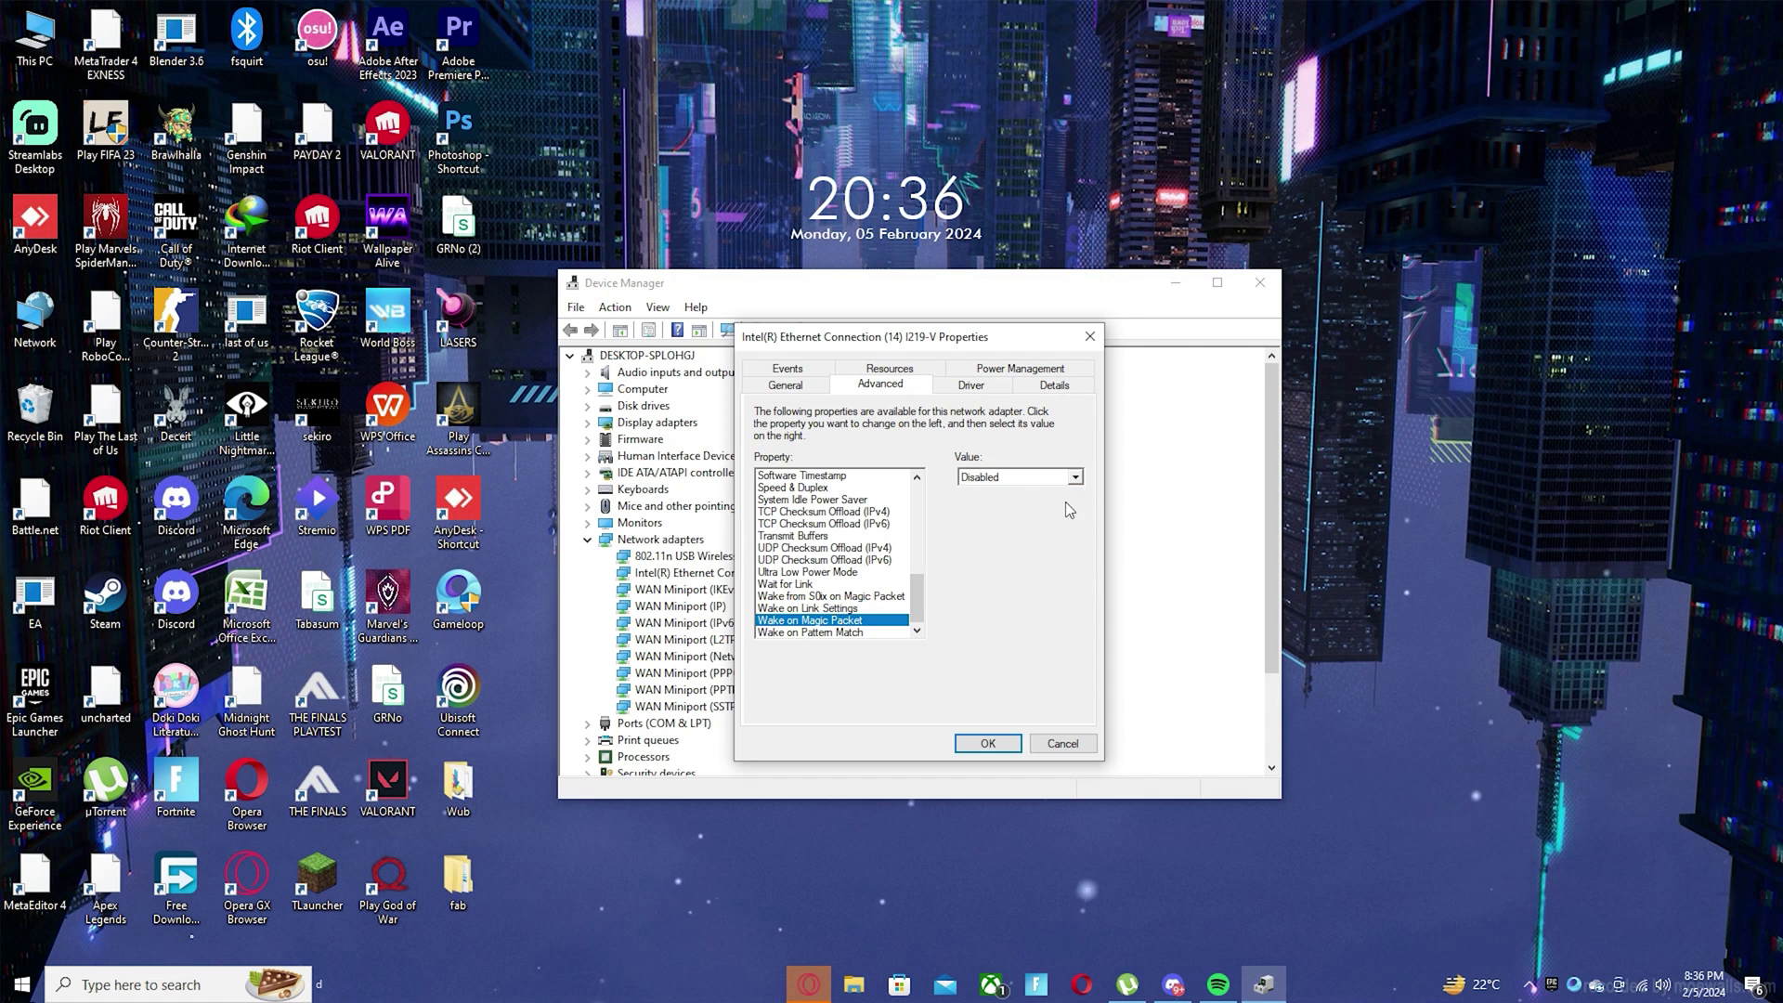
click(977, 481)
click(977, 481)
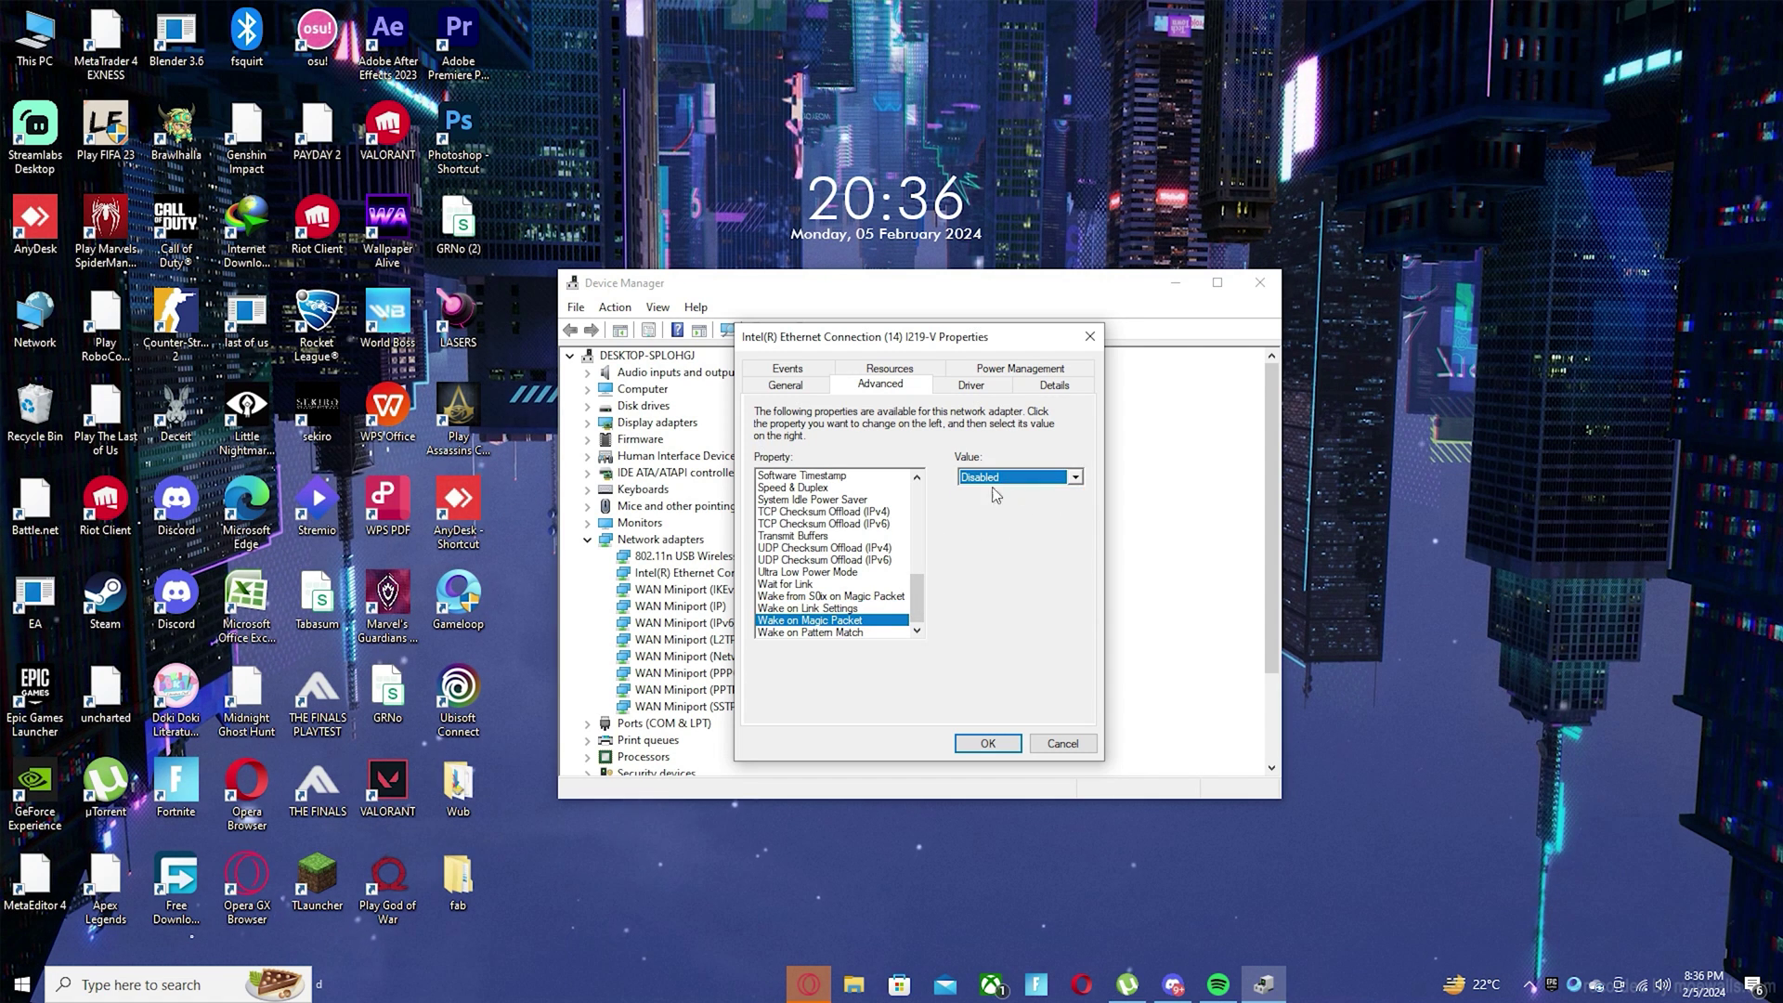
click(840, 635)
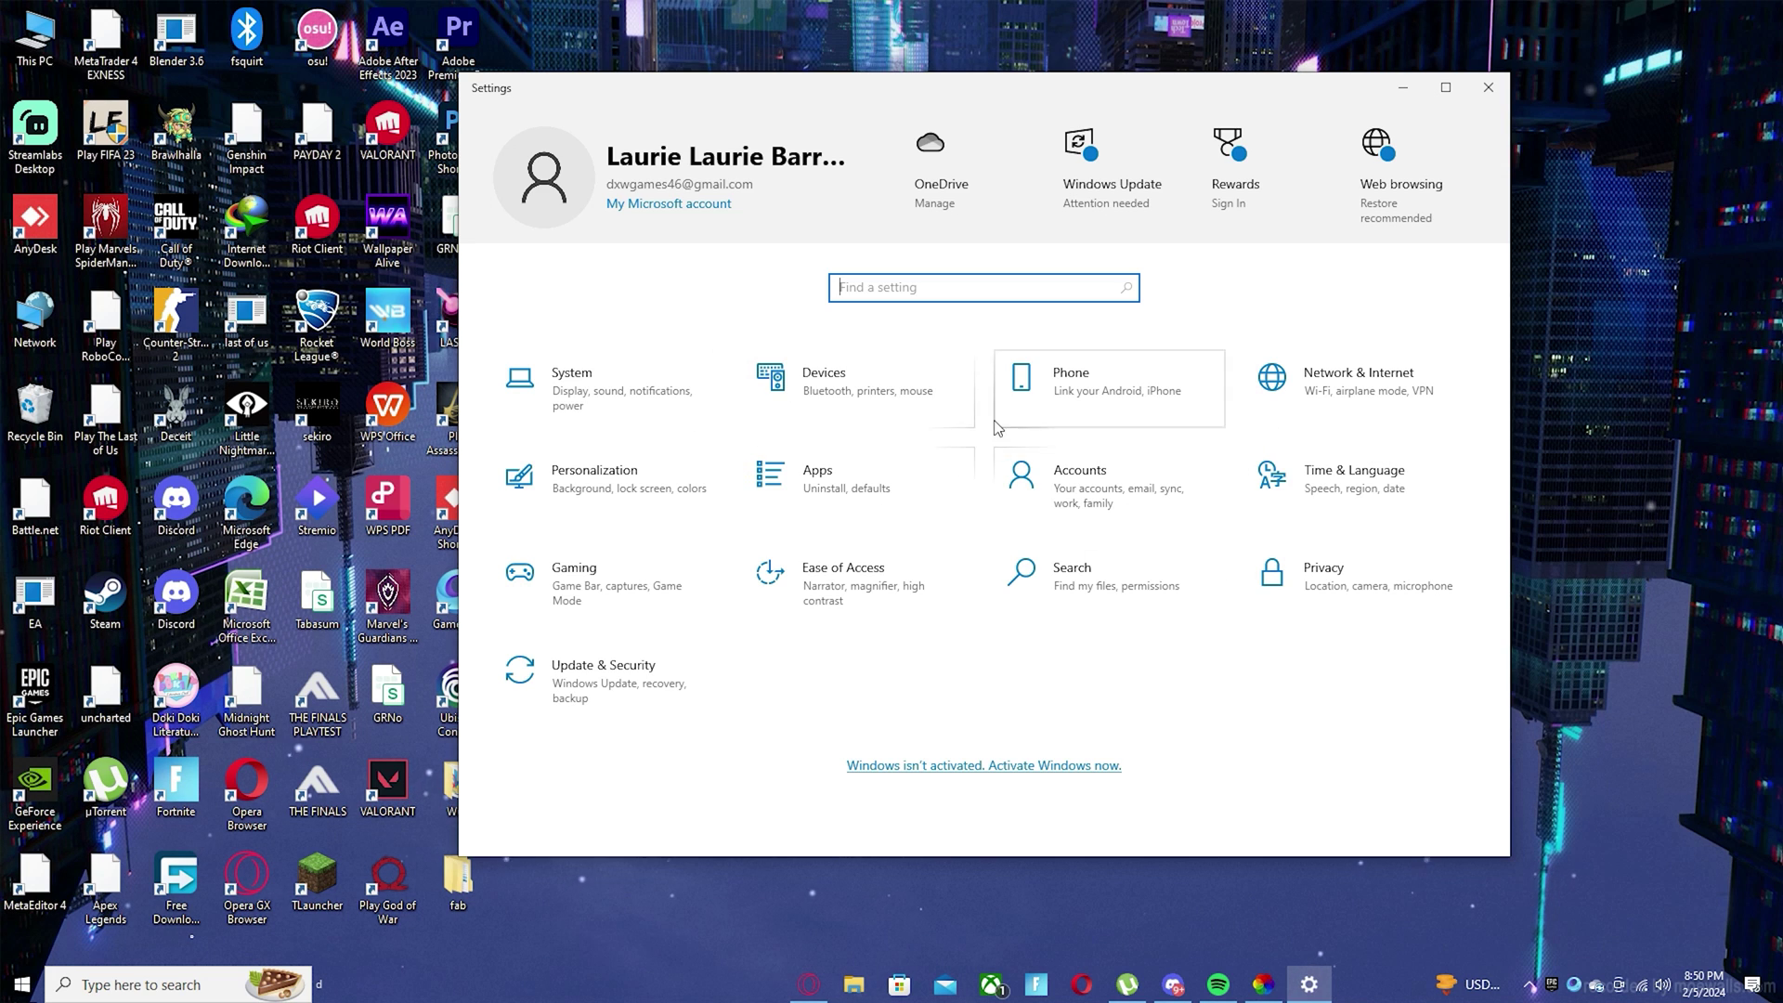
Step: Open the Wi-Fi connection's properties through Network & Internet and select Internet Protocol Version 4 (TCP/IPv4)
click(1358, 384)
scroll(1147, 437, down, 3)
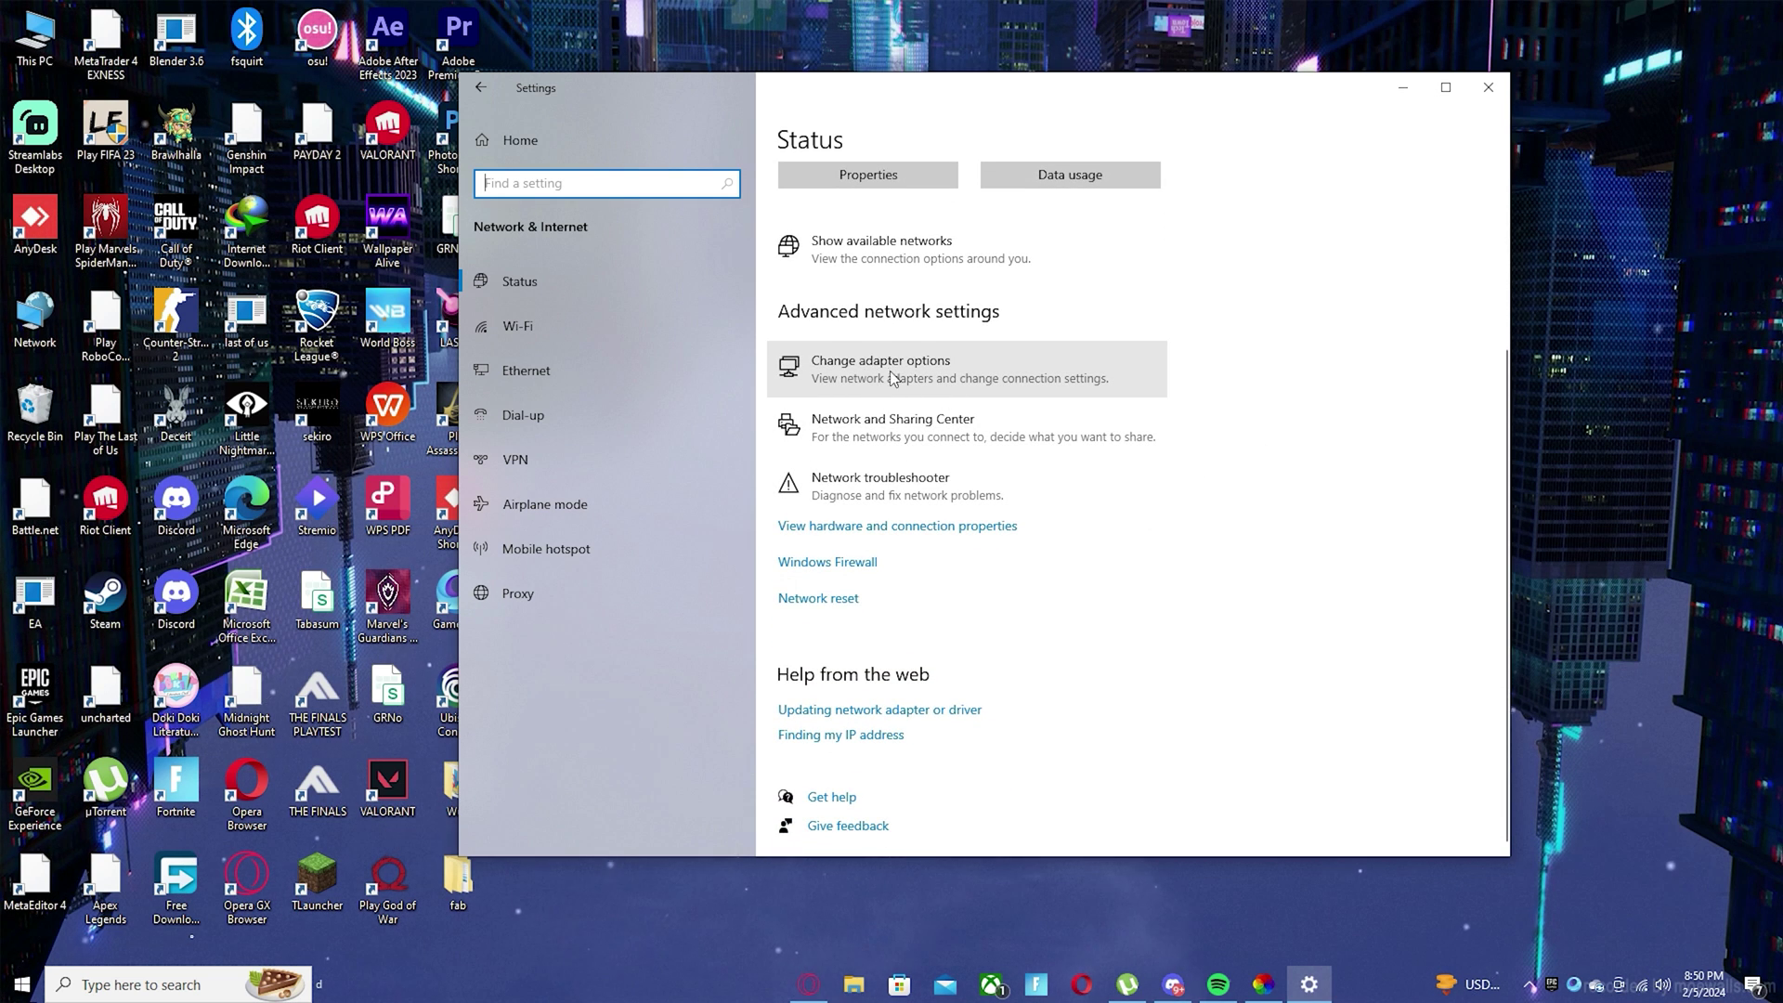
click(951, 360)
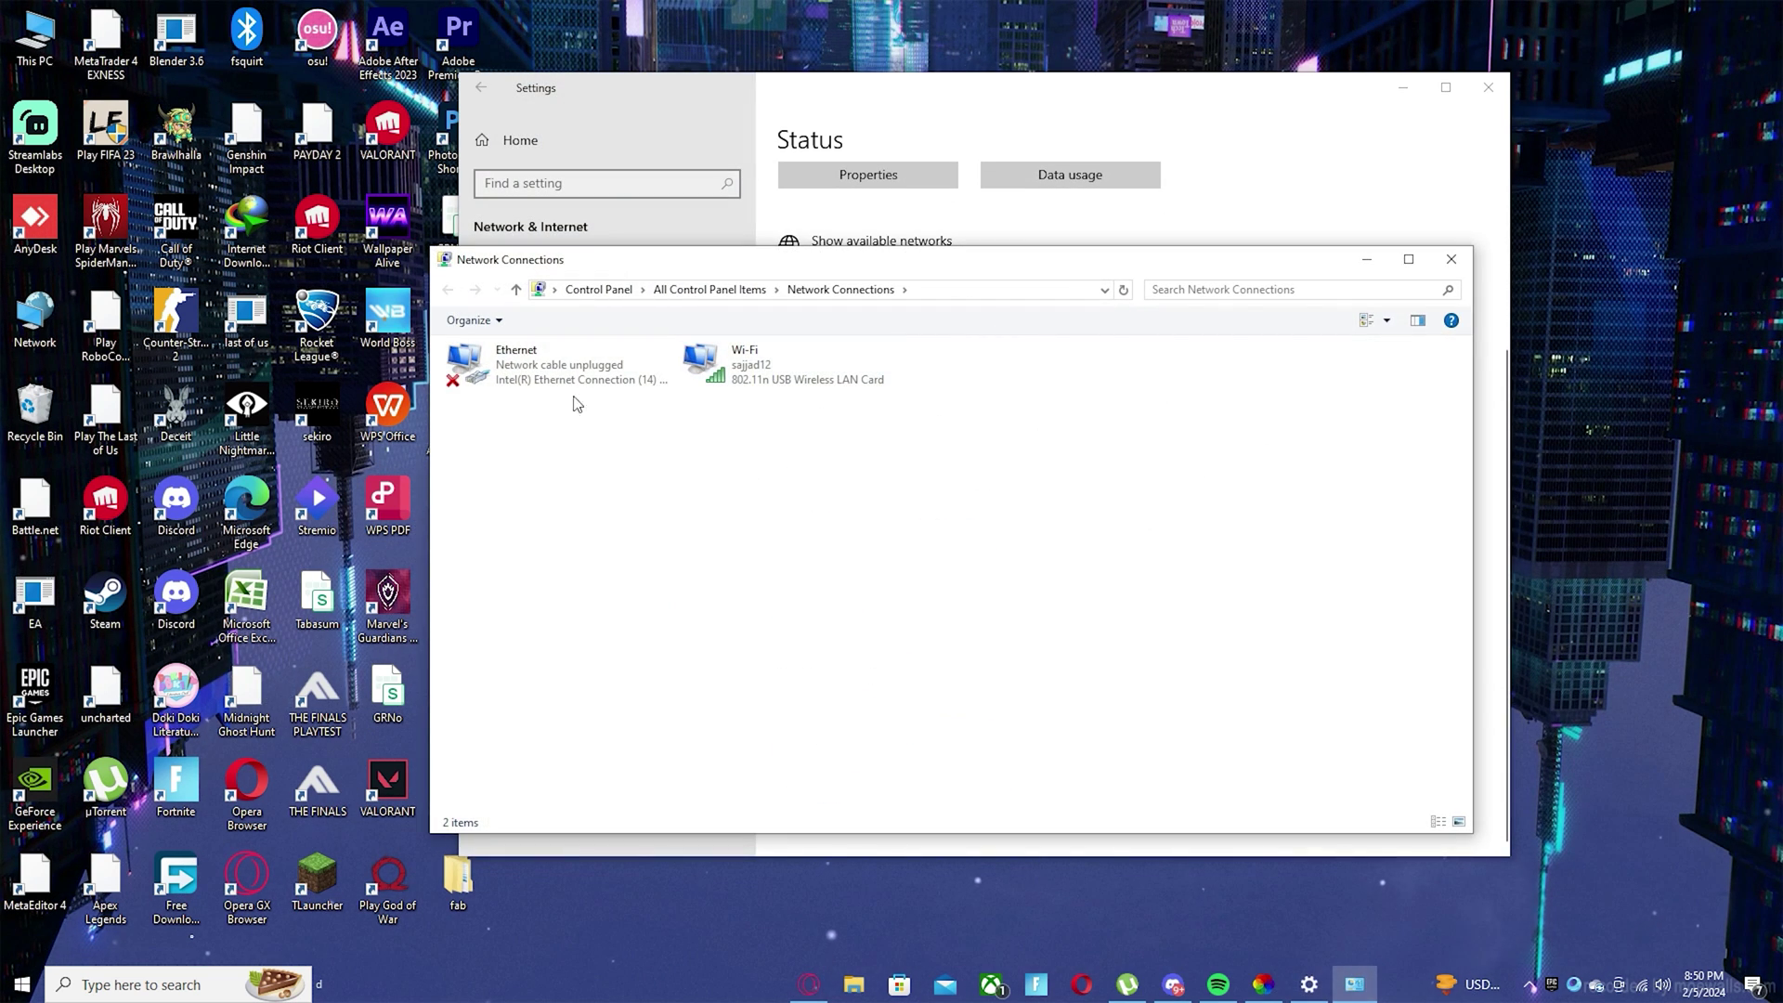
click(743, 377)
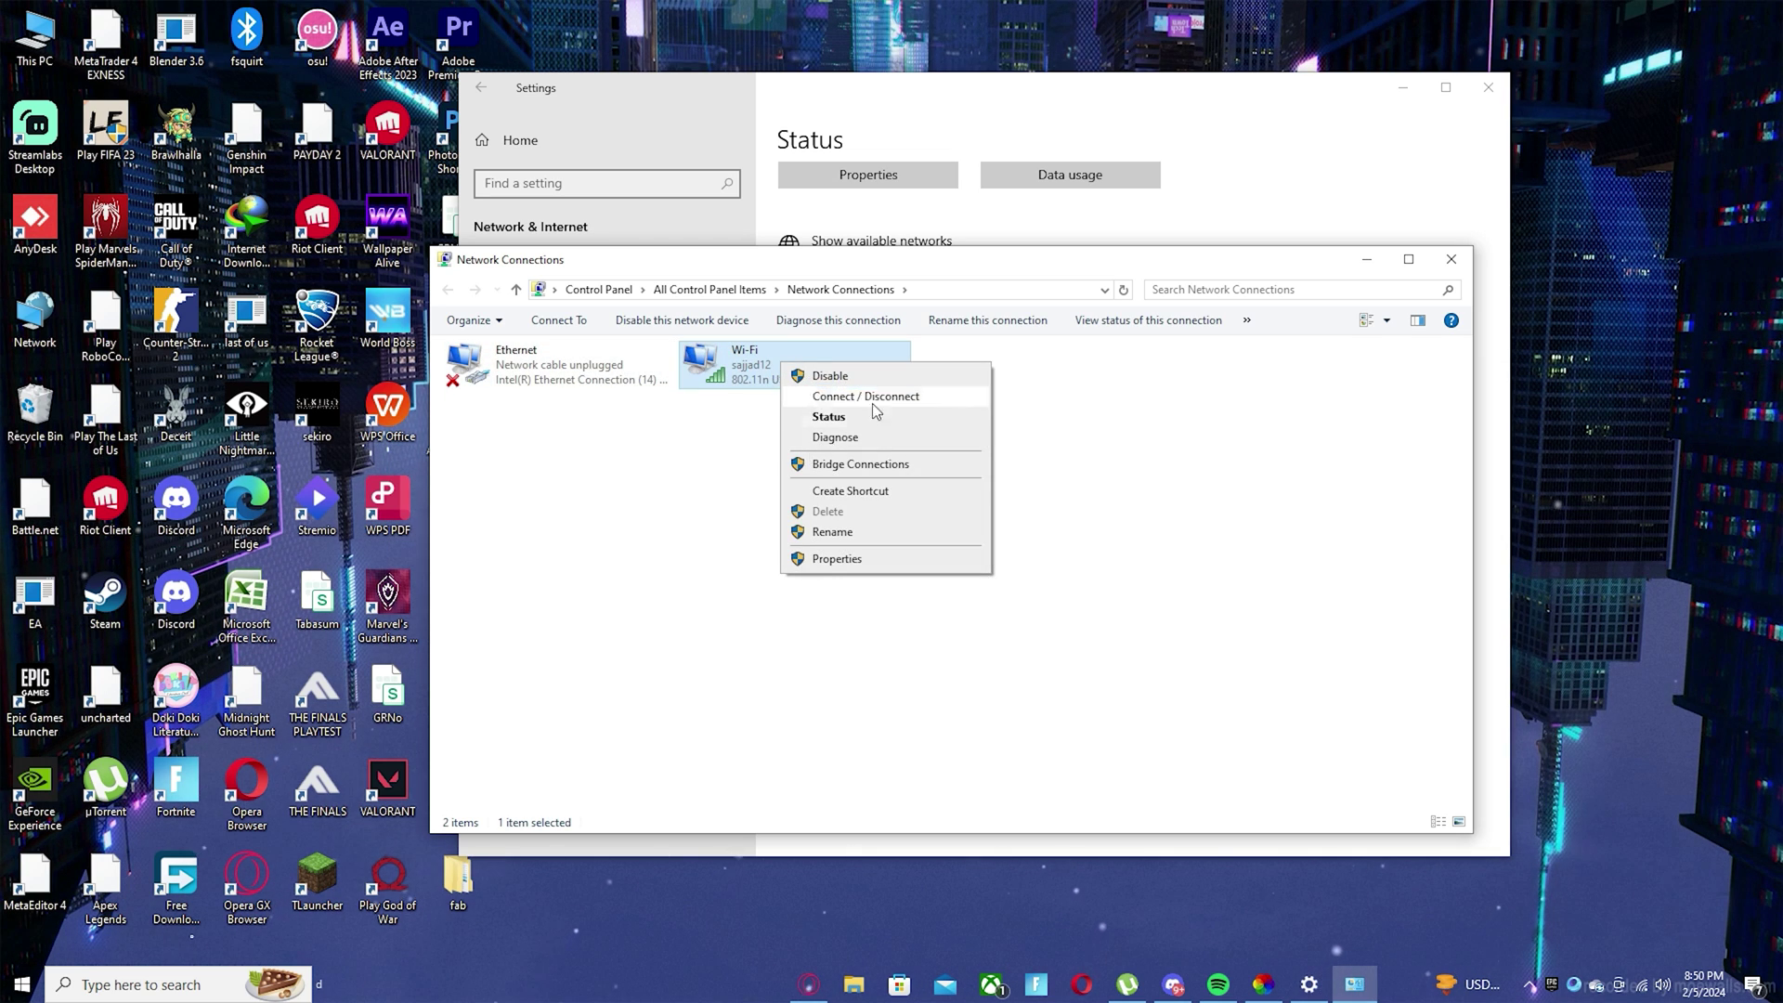
click(859, 558)
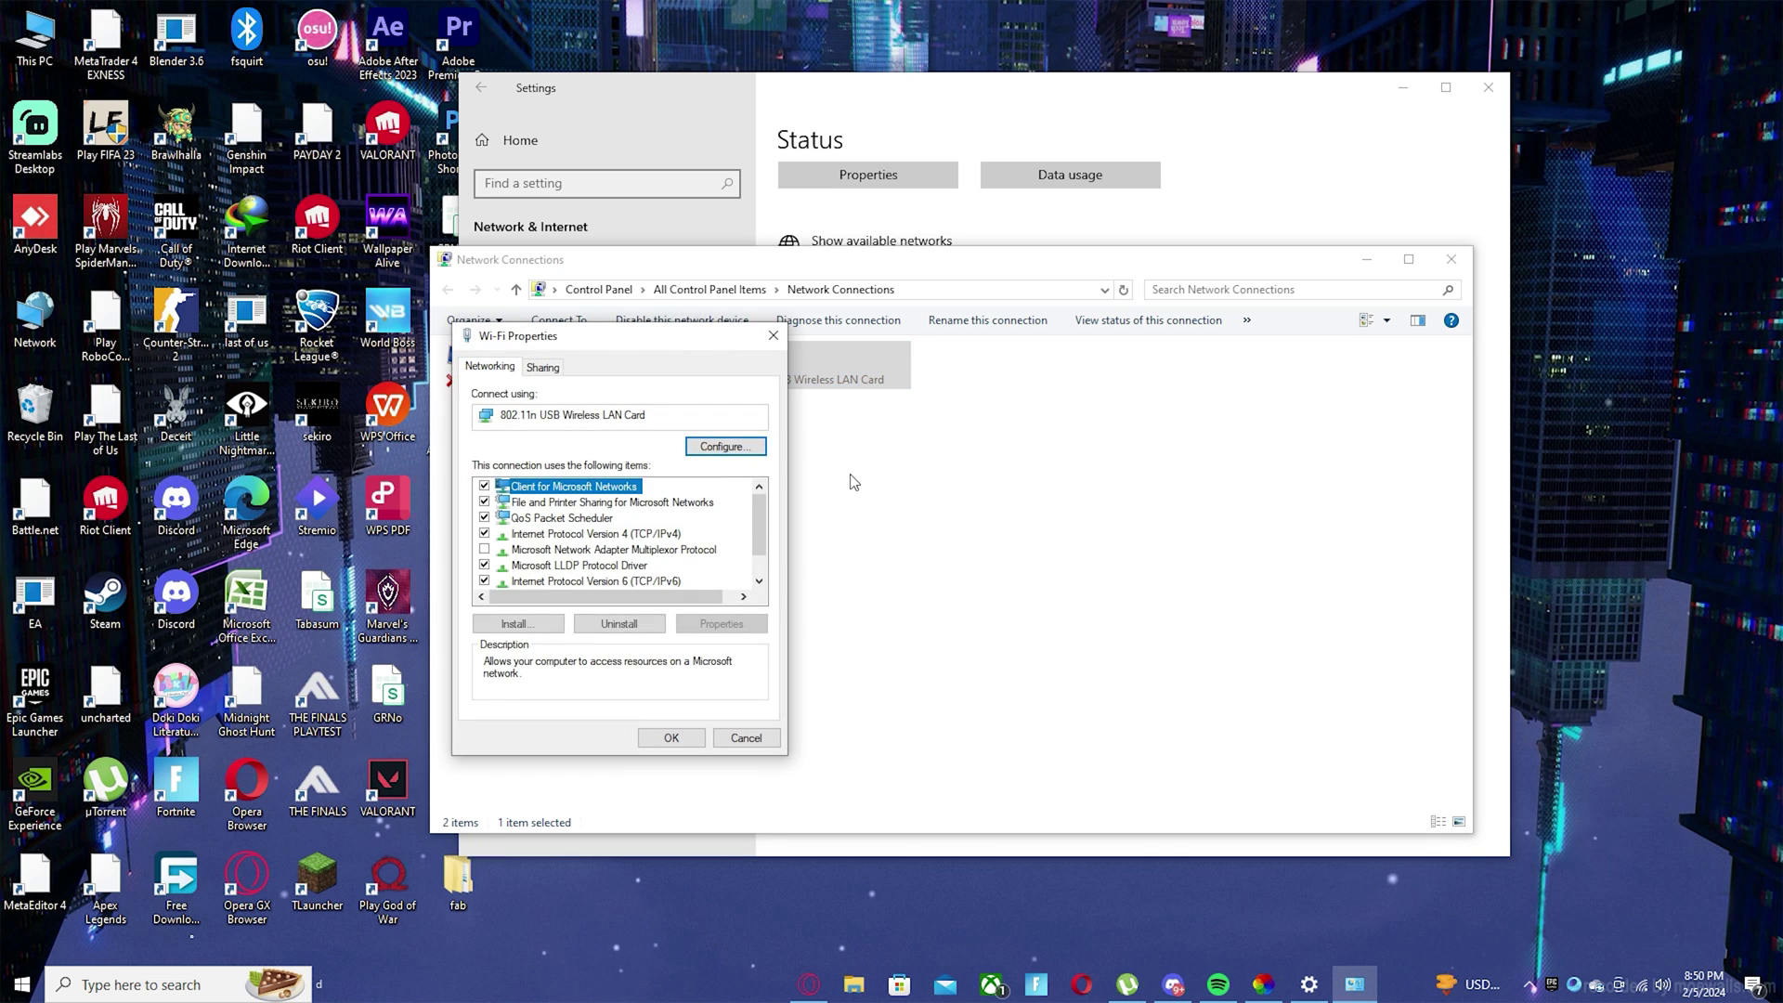
scroll(758, 521, down, 1)
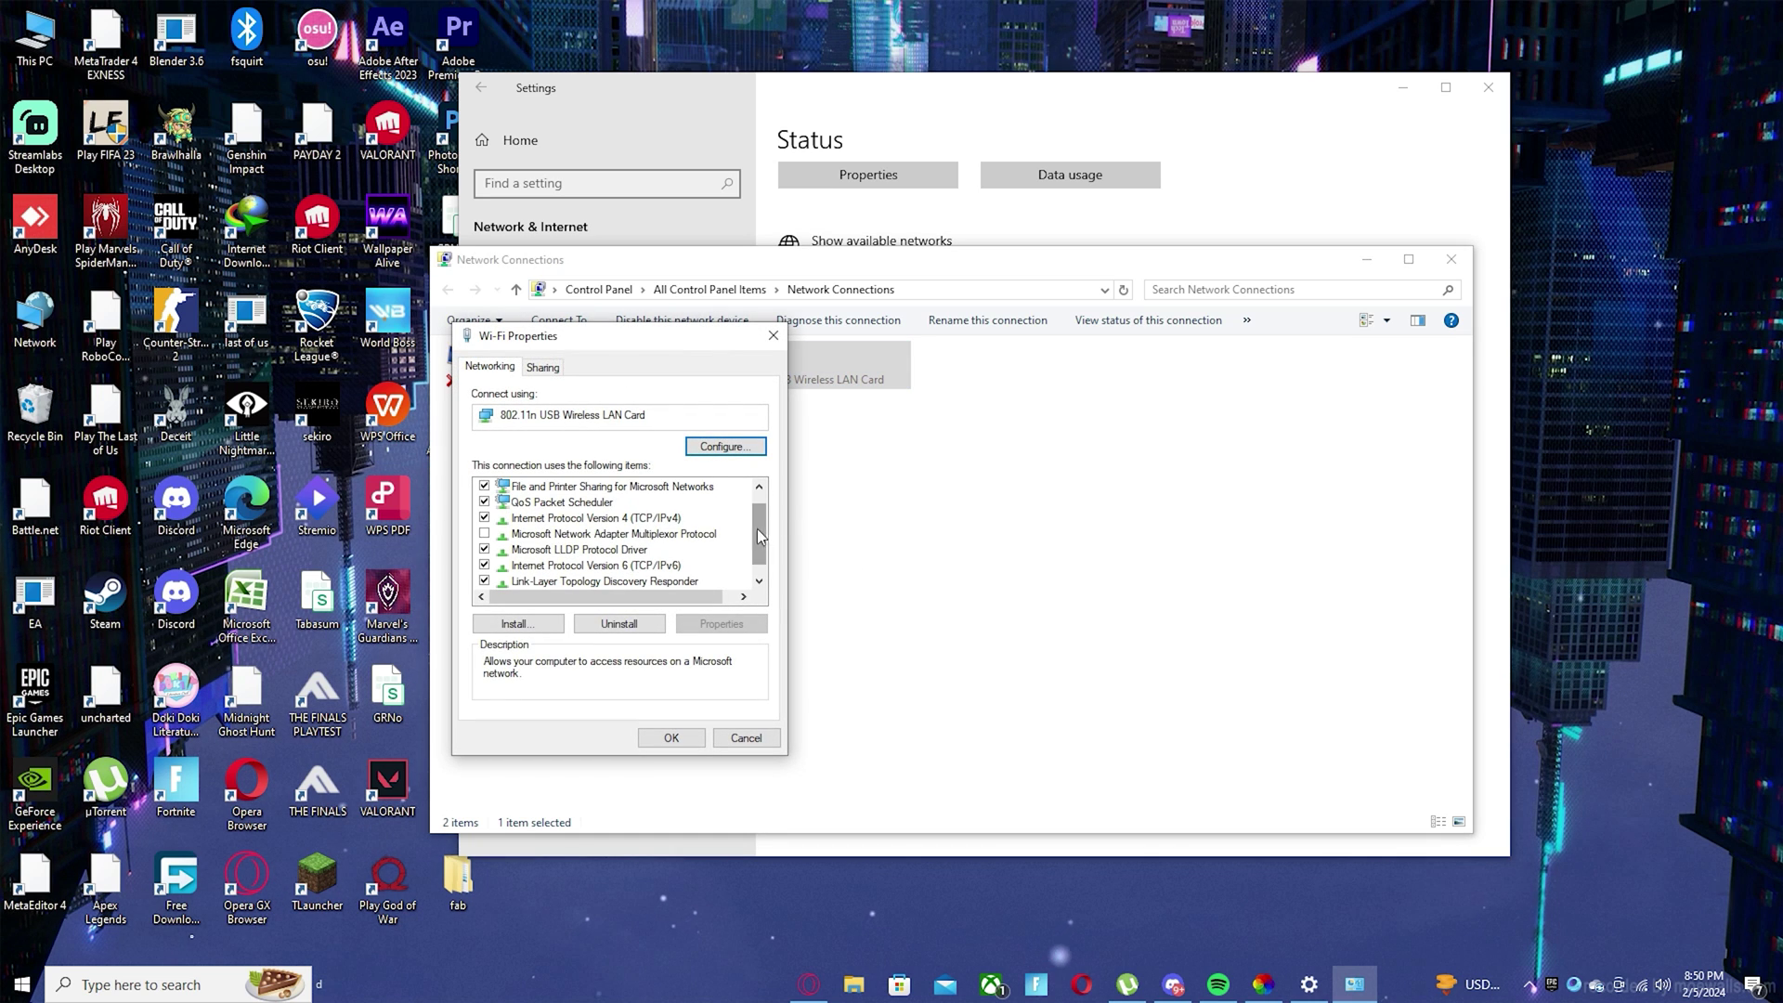
click(599, 520)
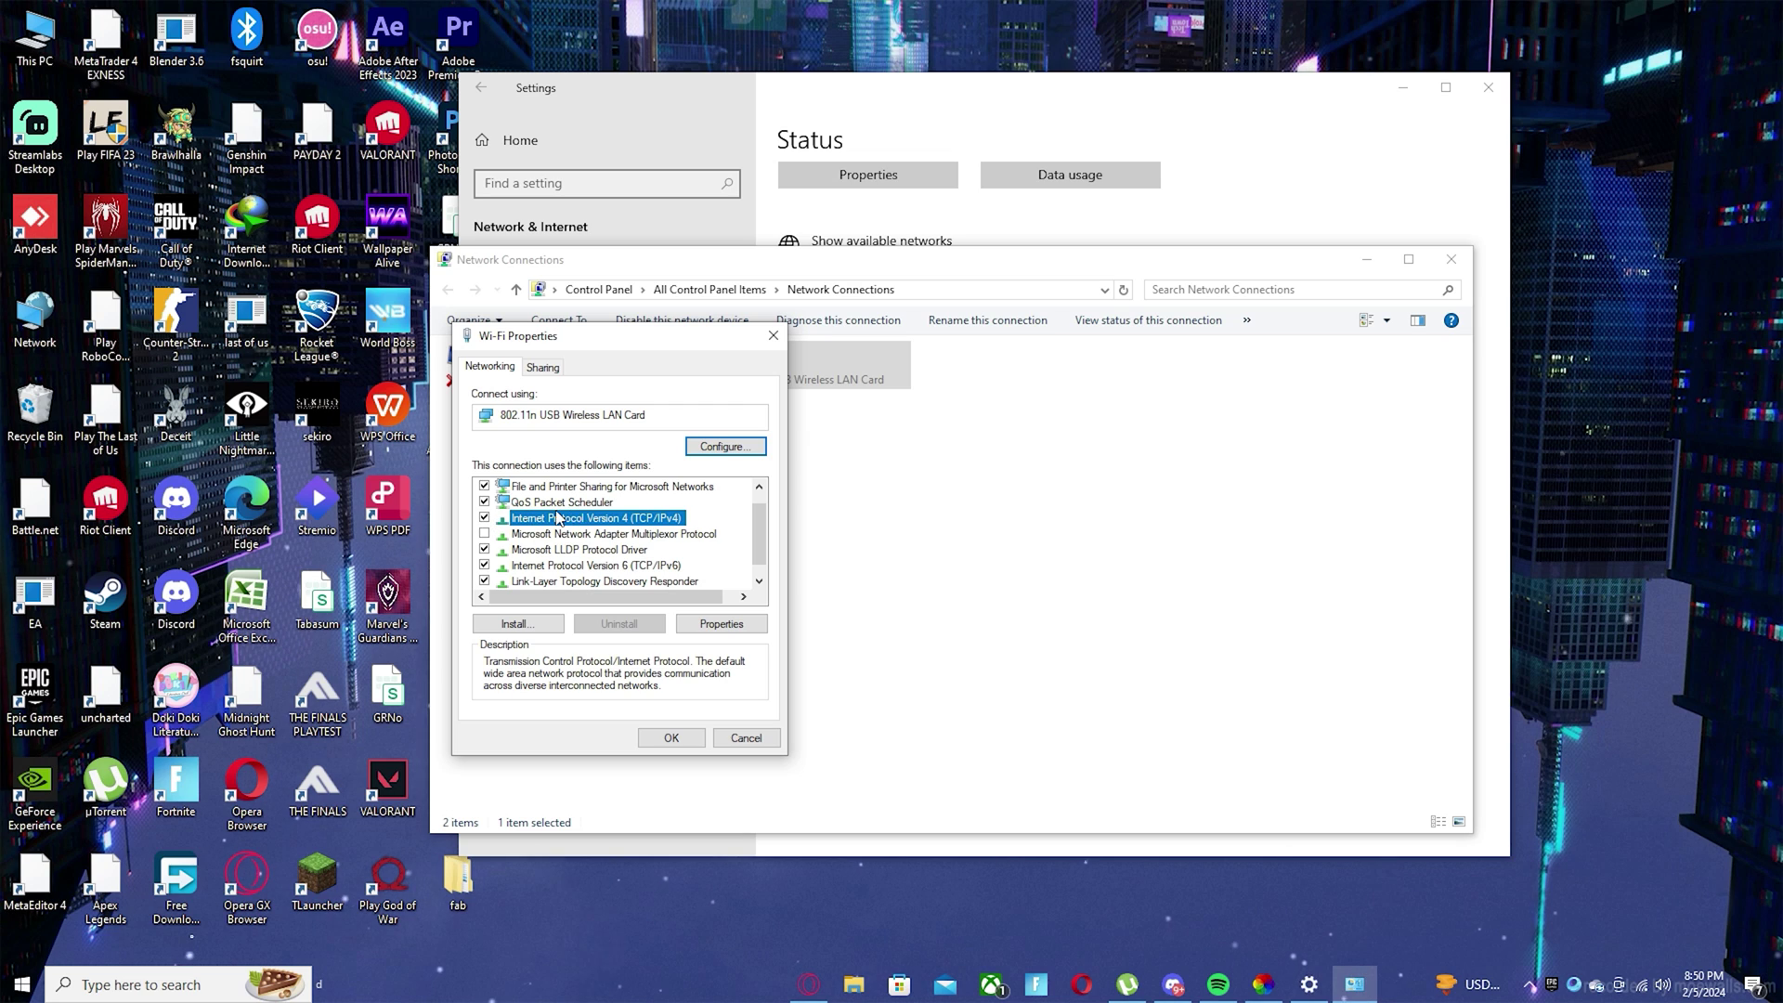
Step: In IPv4 properties, enter preferred DNS 8.8.8.8 and alternate 8.8.4.4 manually, confirm and close
click(710, 624)
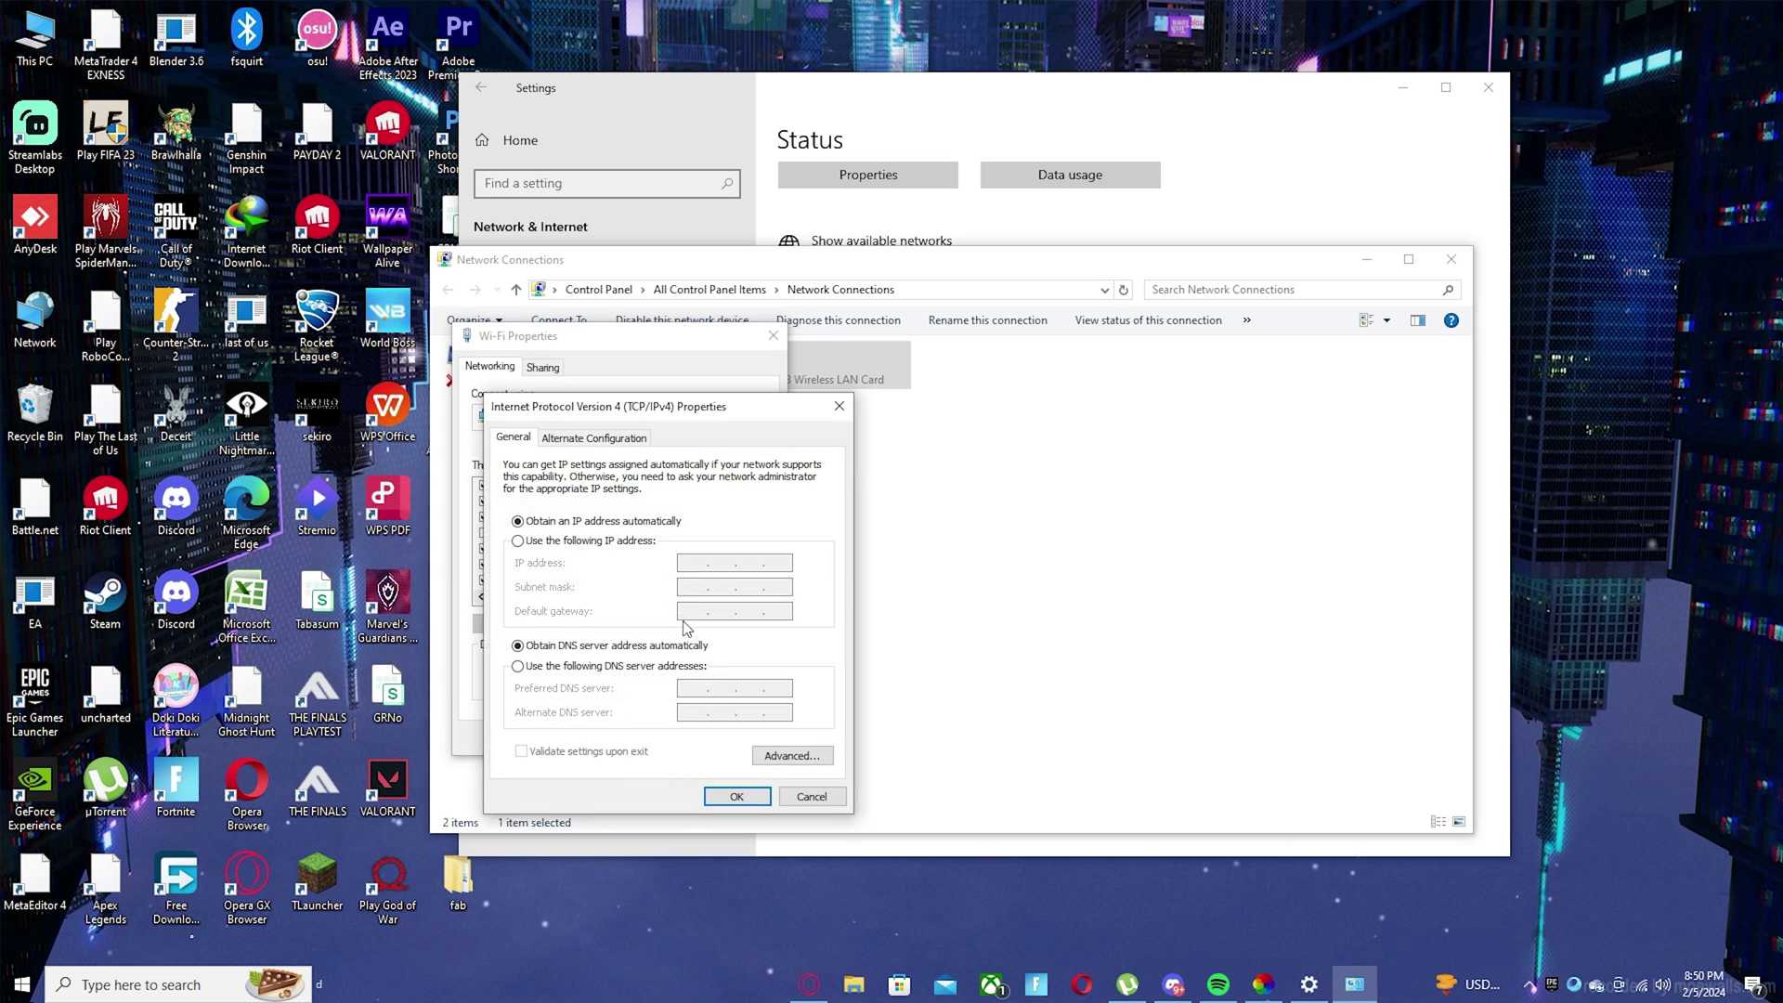
click(532, 669)
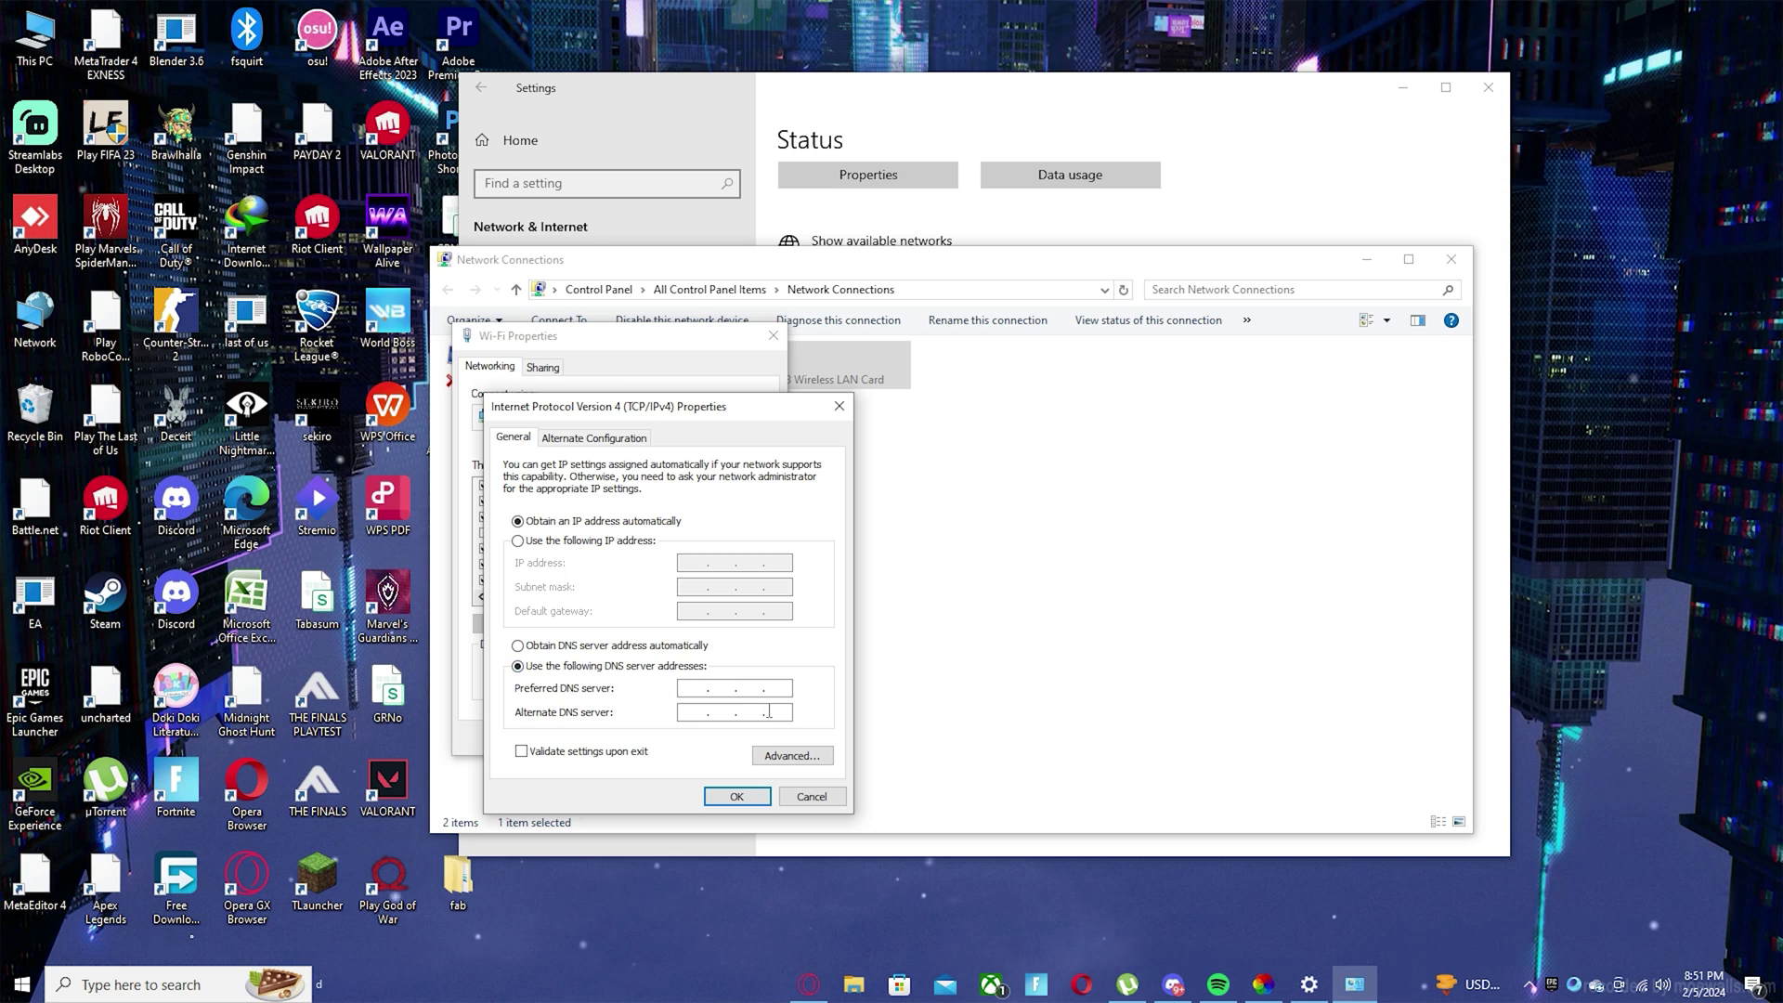
click(697, 687)
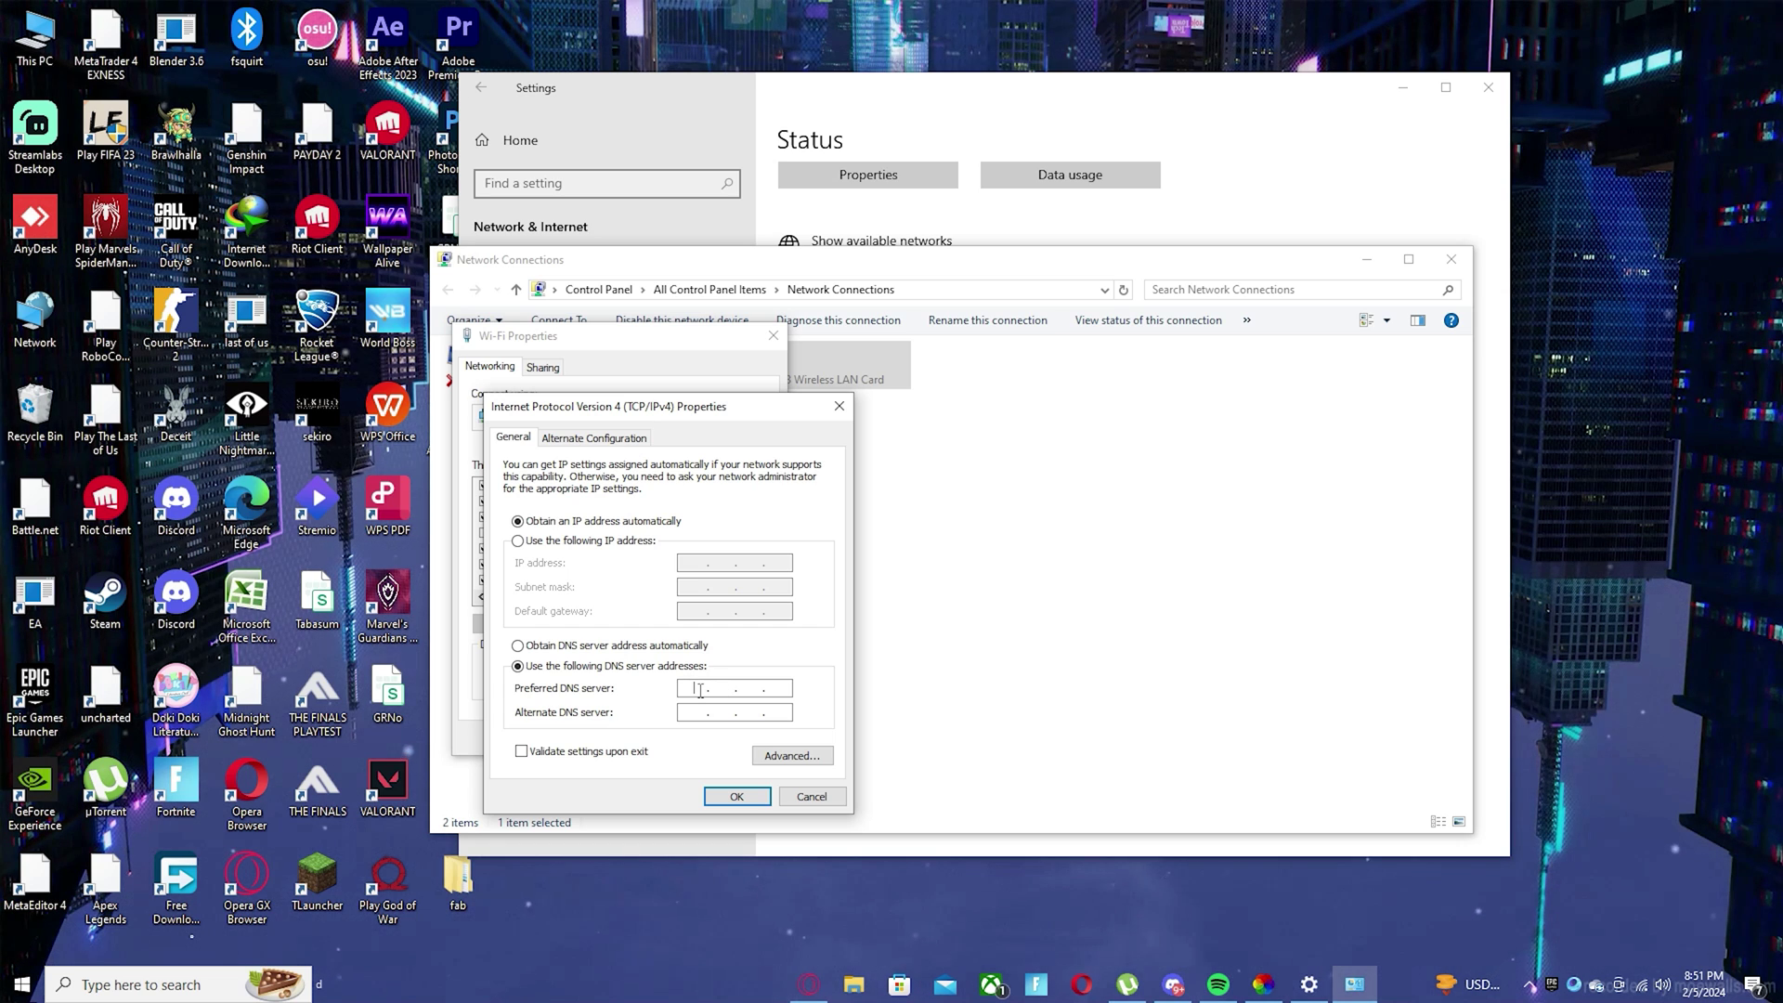
text(8.8.88.)
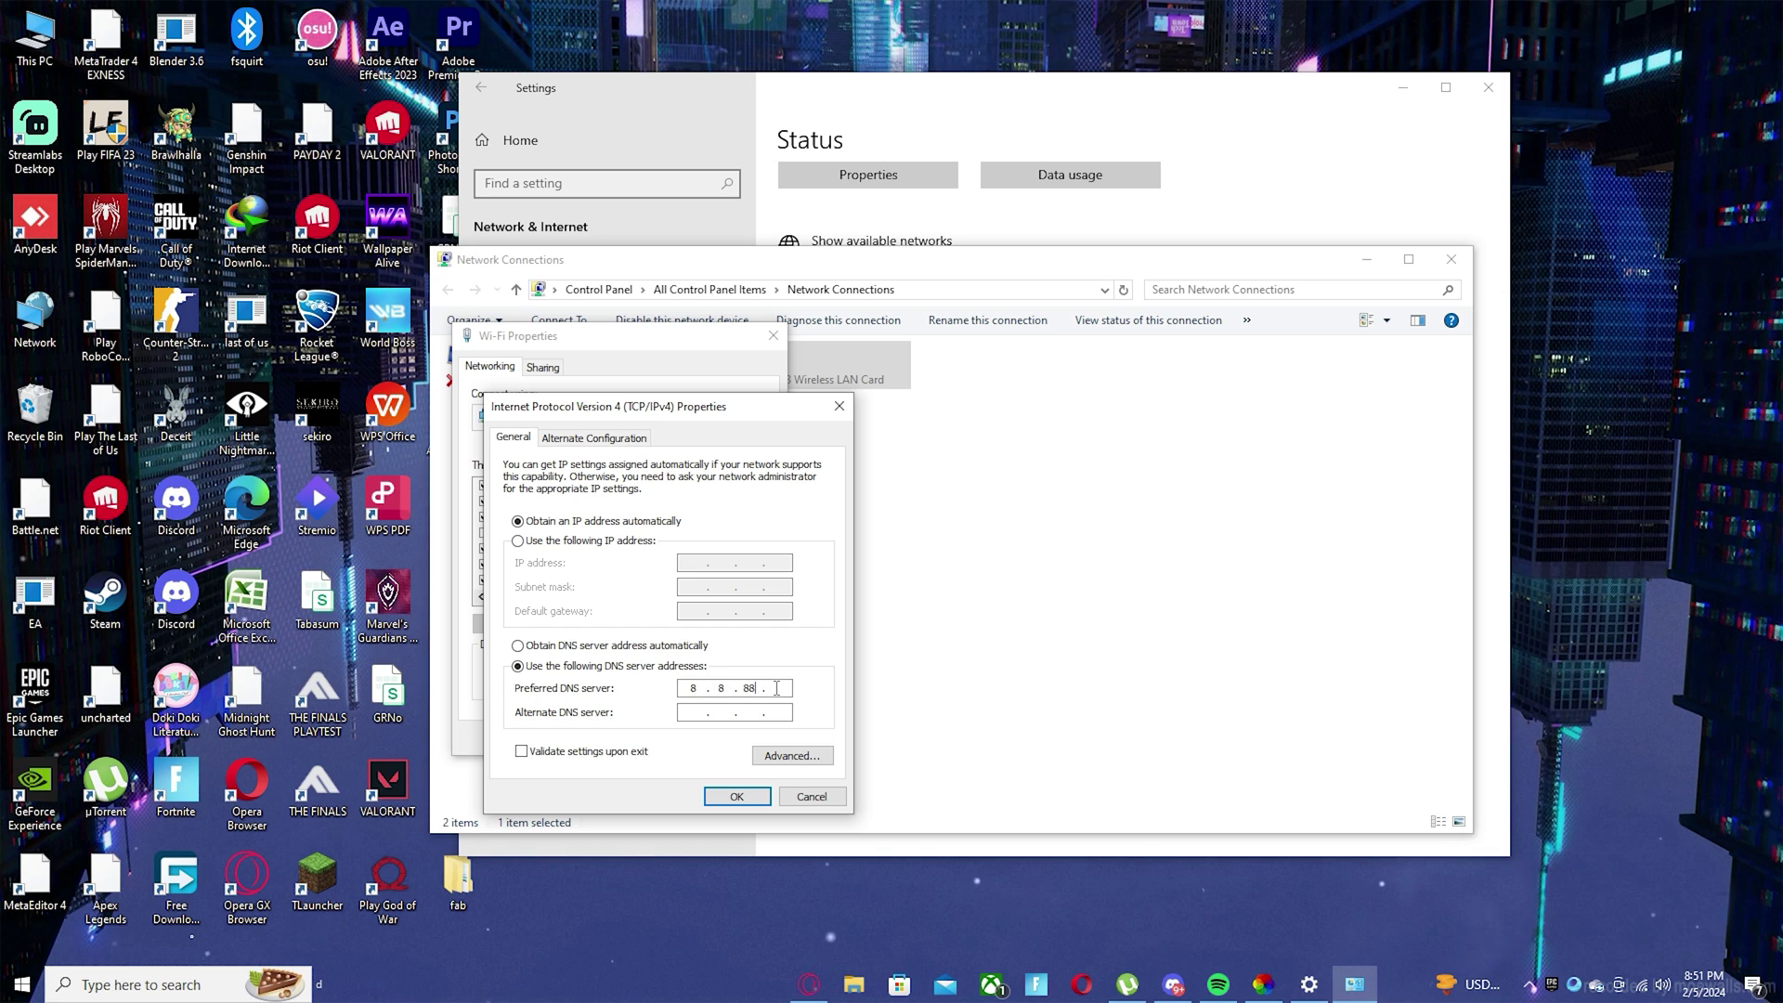
key(BackSpace)
text(.8)
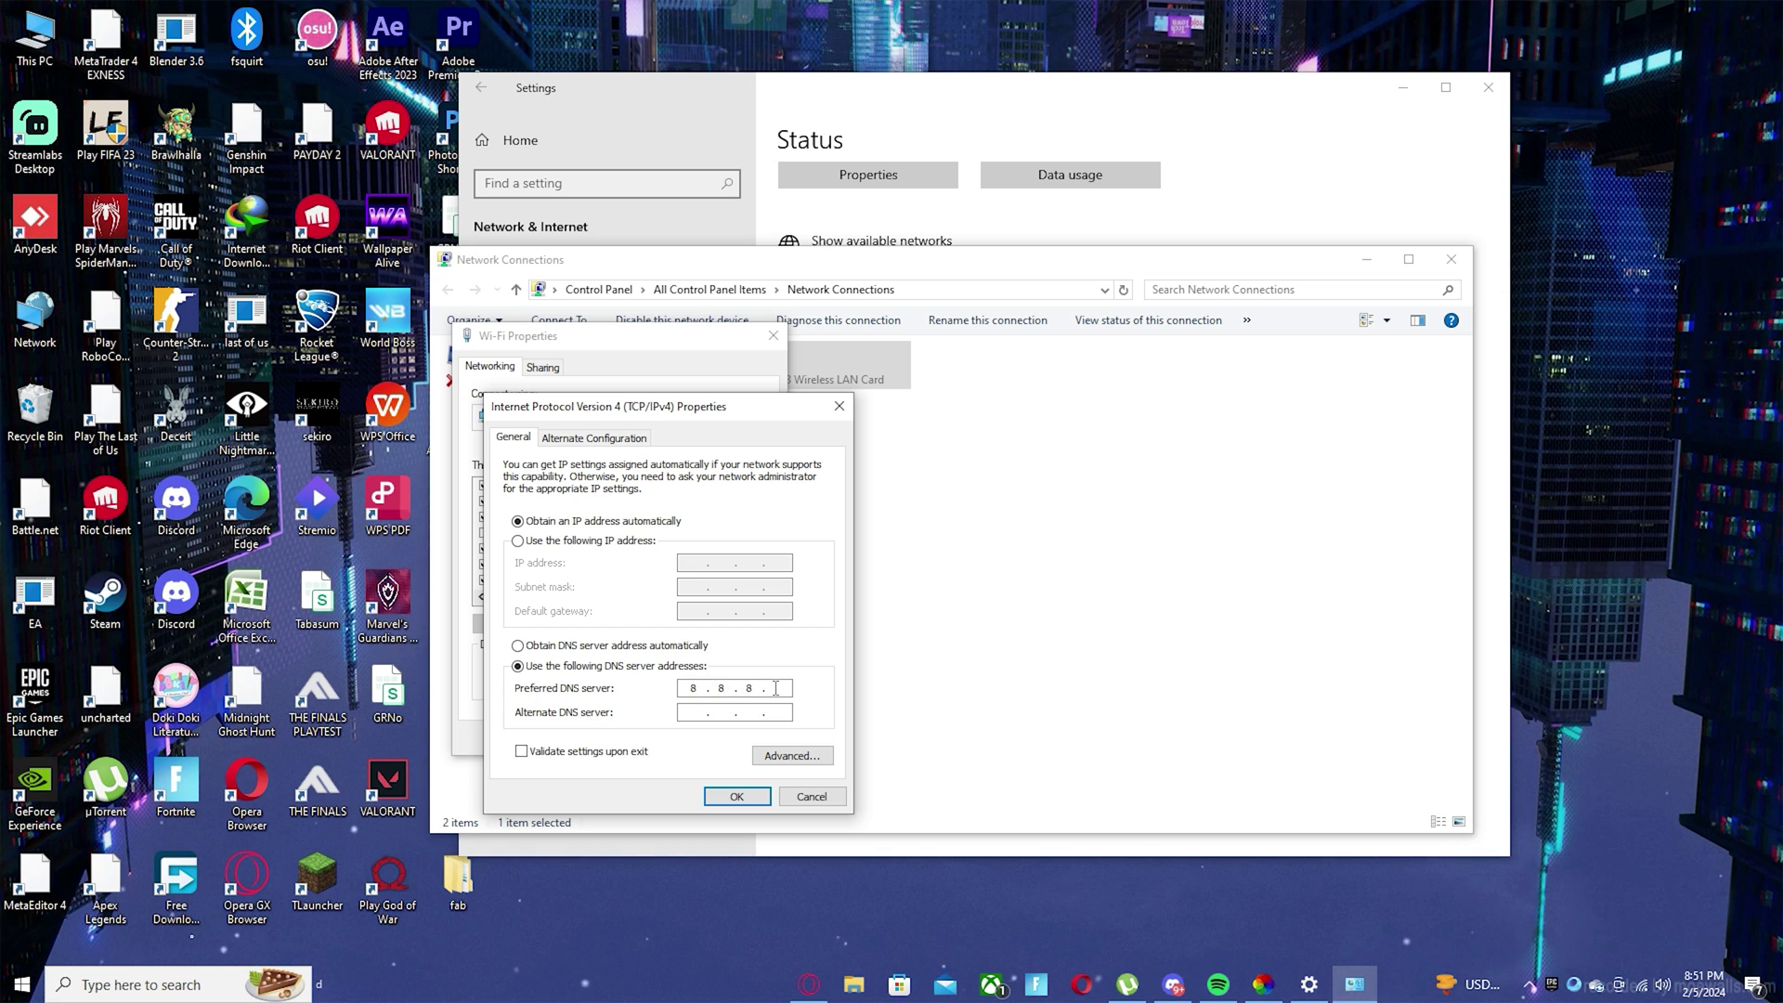
click(728, 712)
text(8)
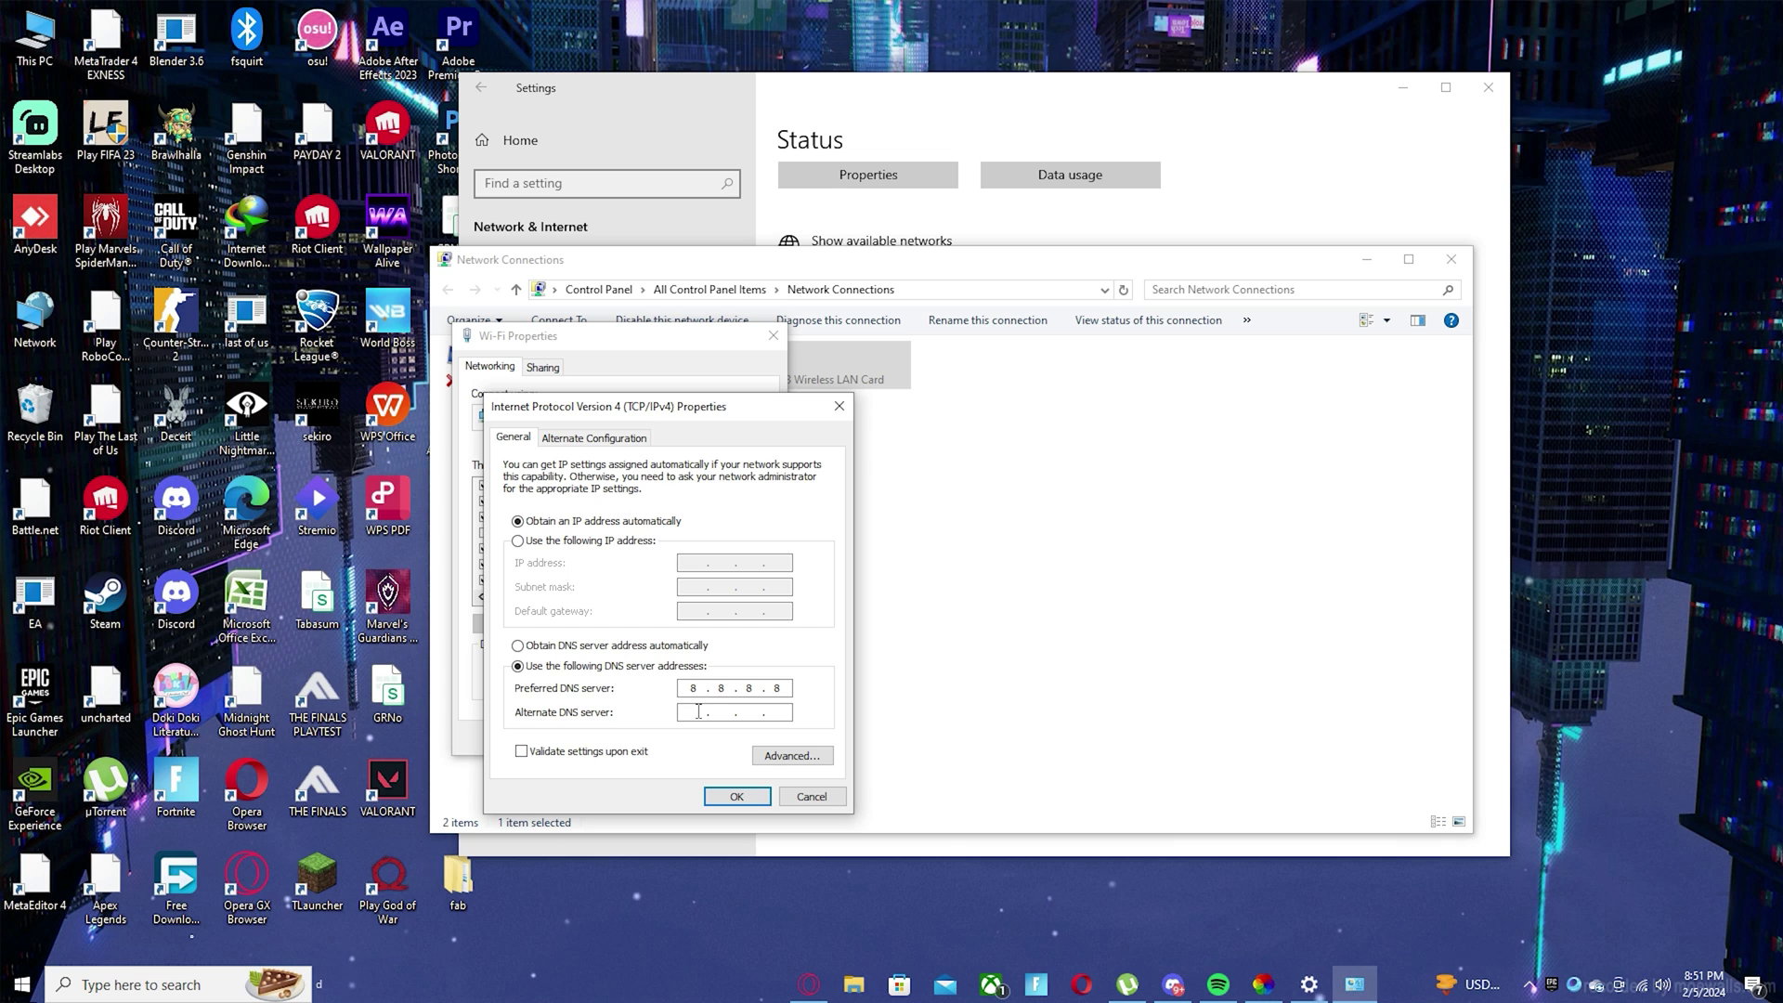
text(.8.)
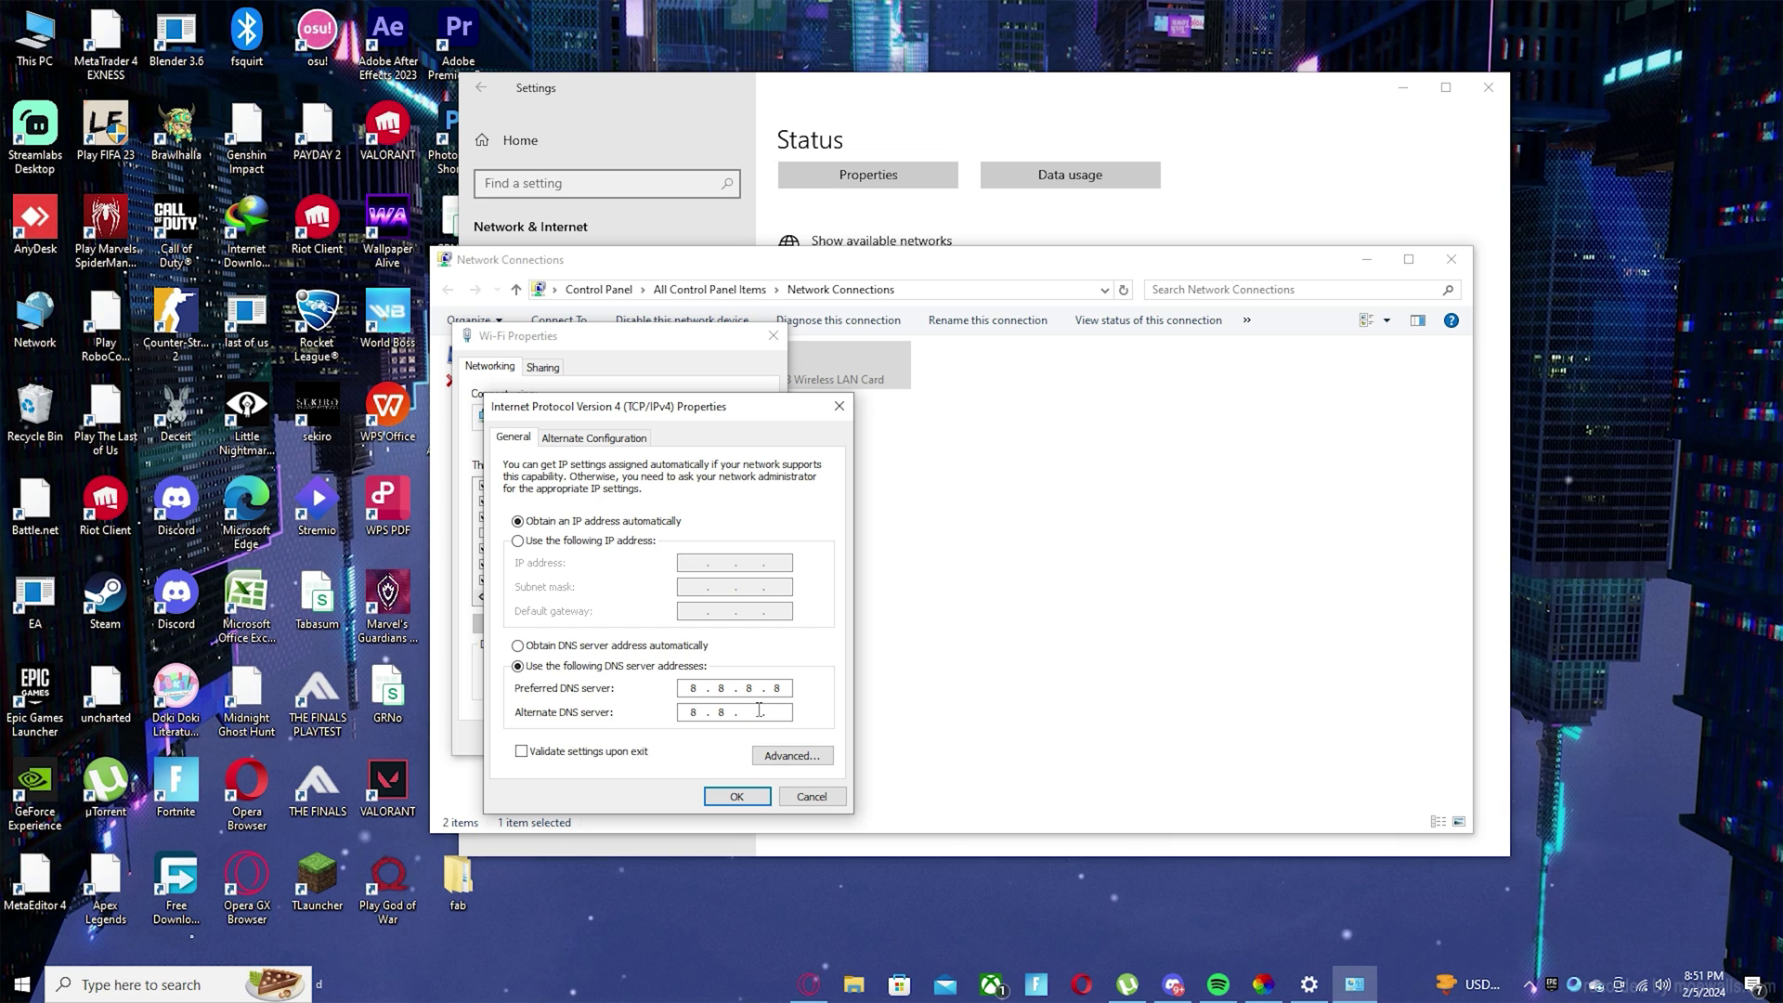
text(4.4)
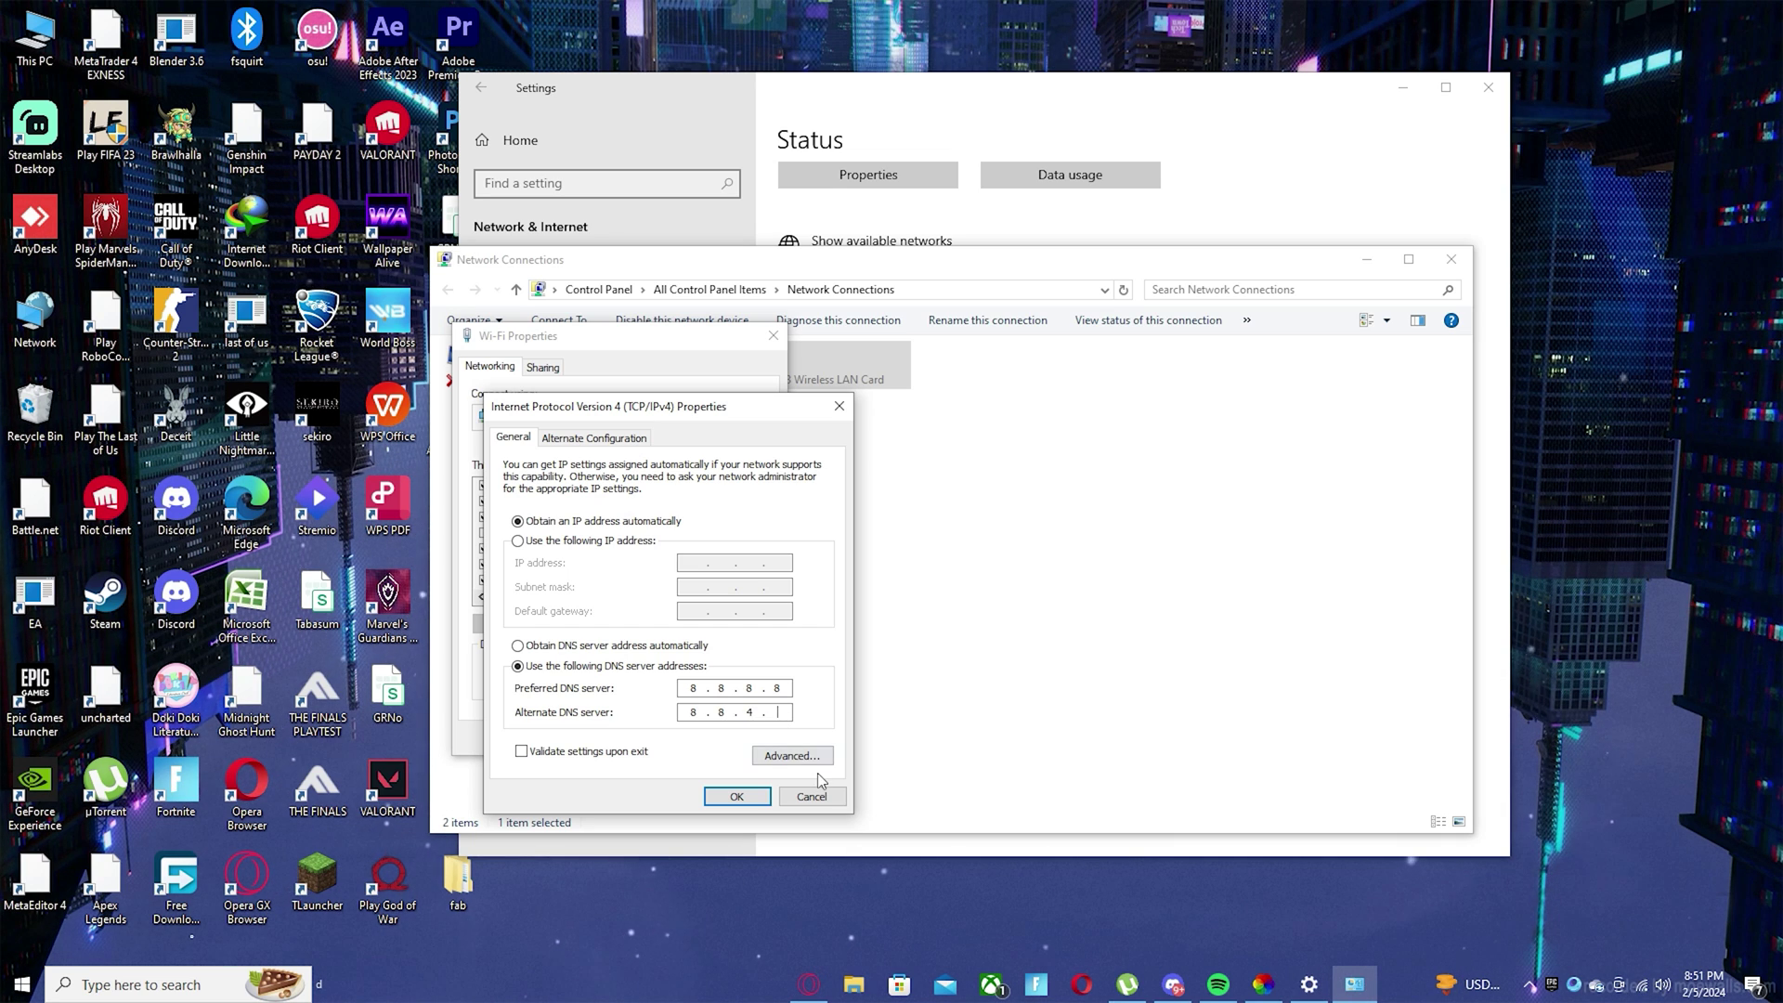
click(737, 796)
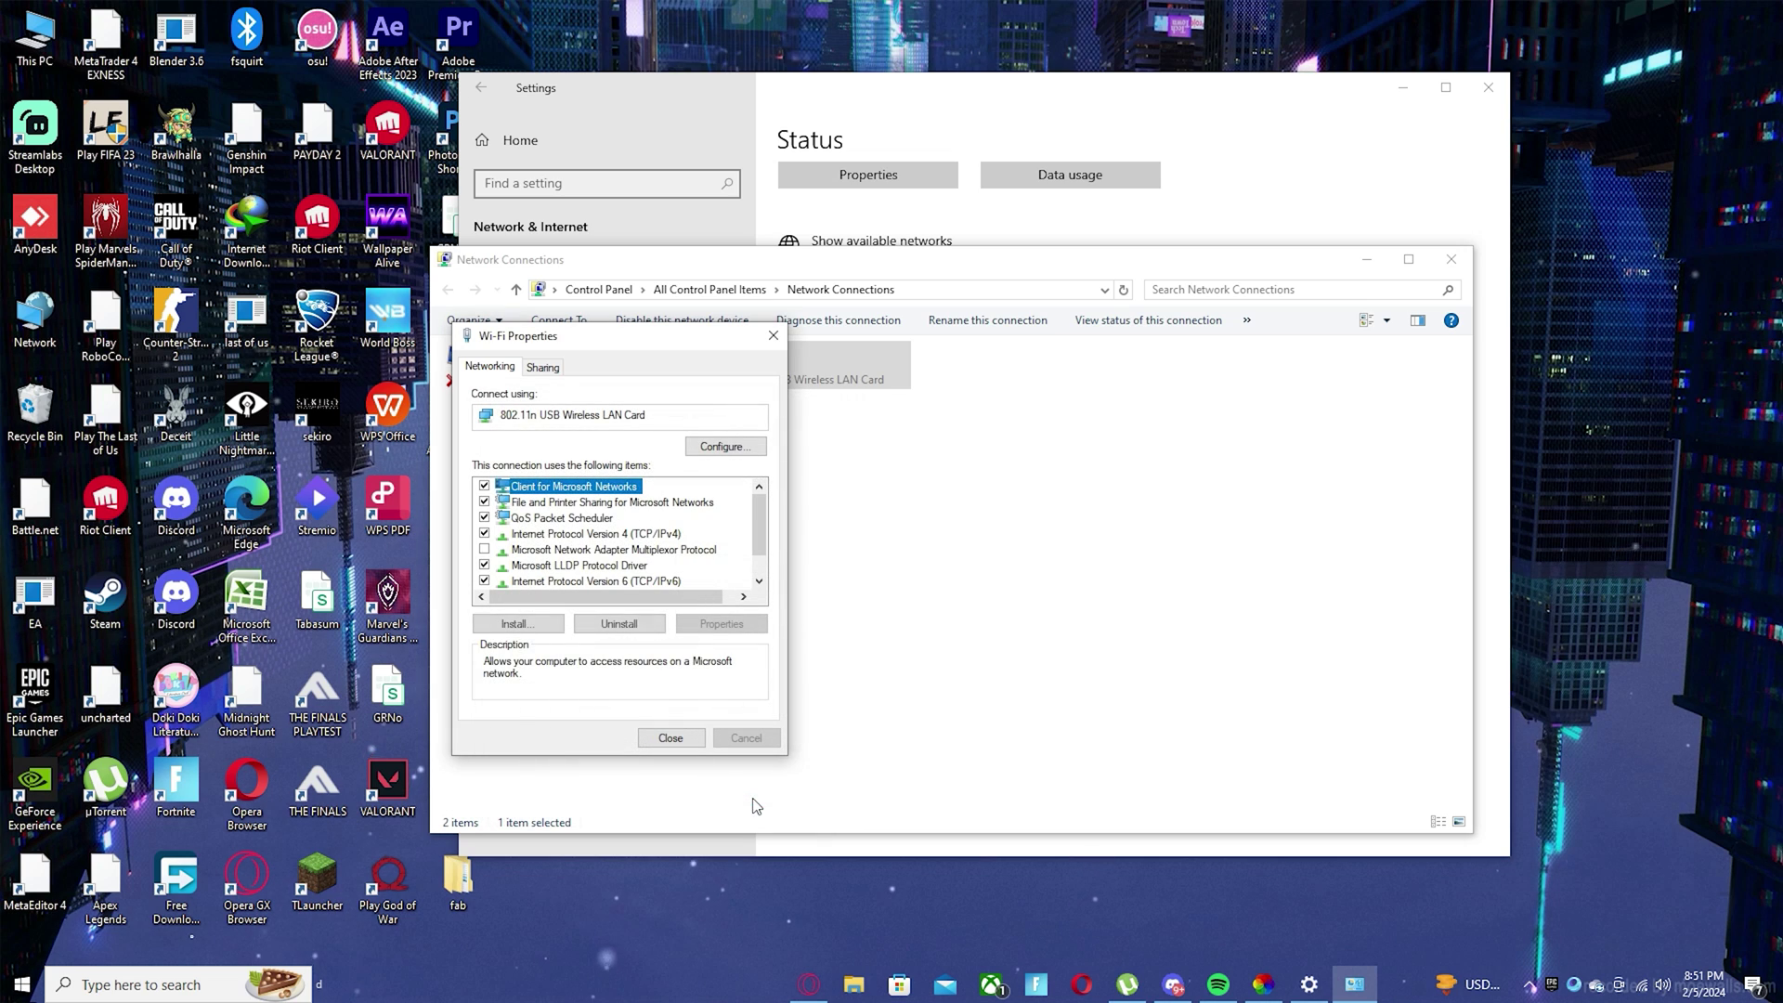
click(672, 738)
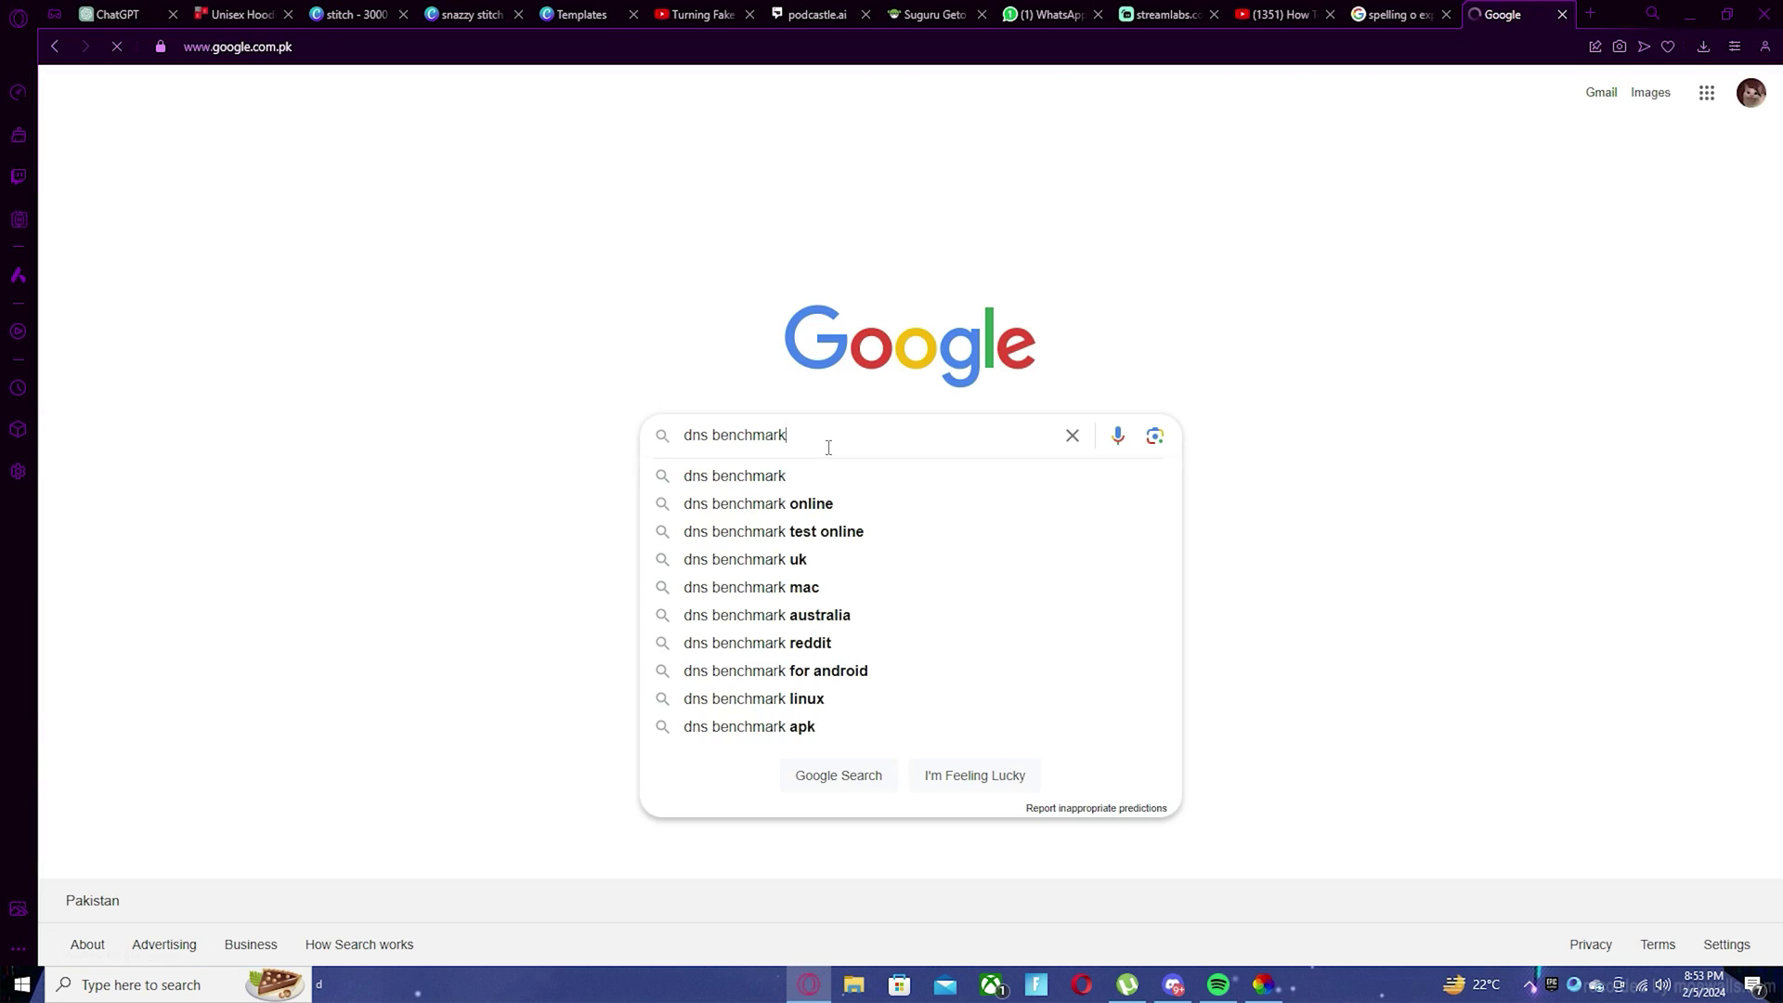
Step: Search 'dns benchmark' and open GRC's DNS Benchmark page, scrolling to the DNSBench download
key(Return)
click(399, 298)
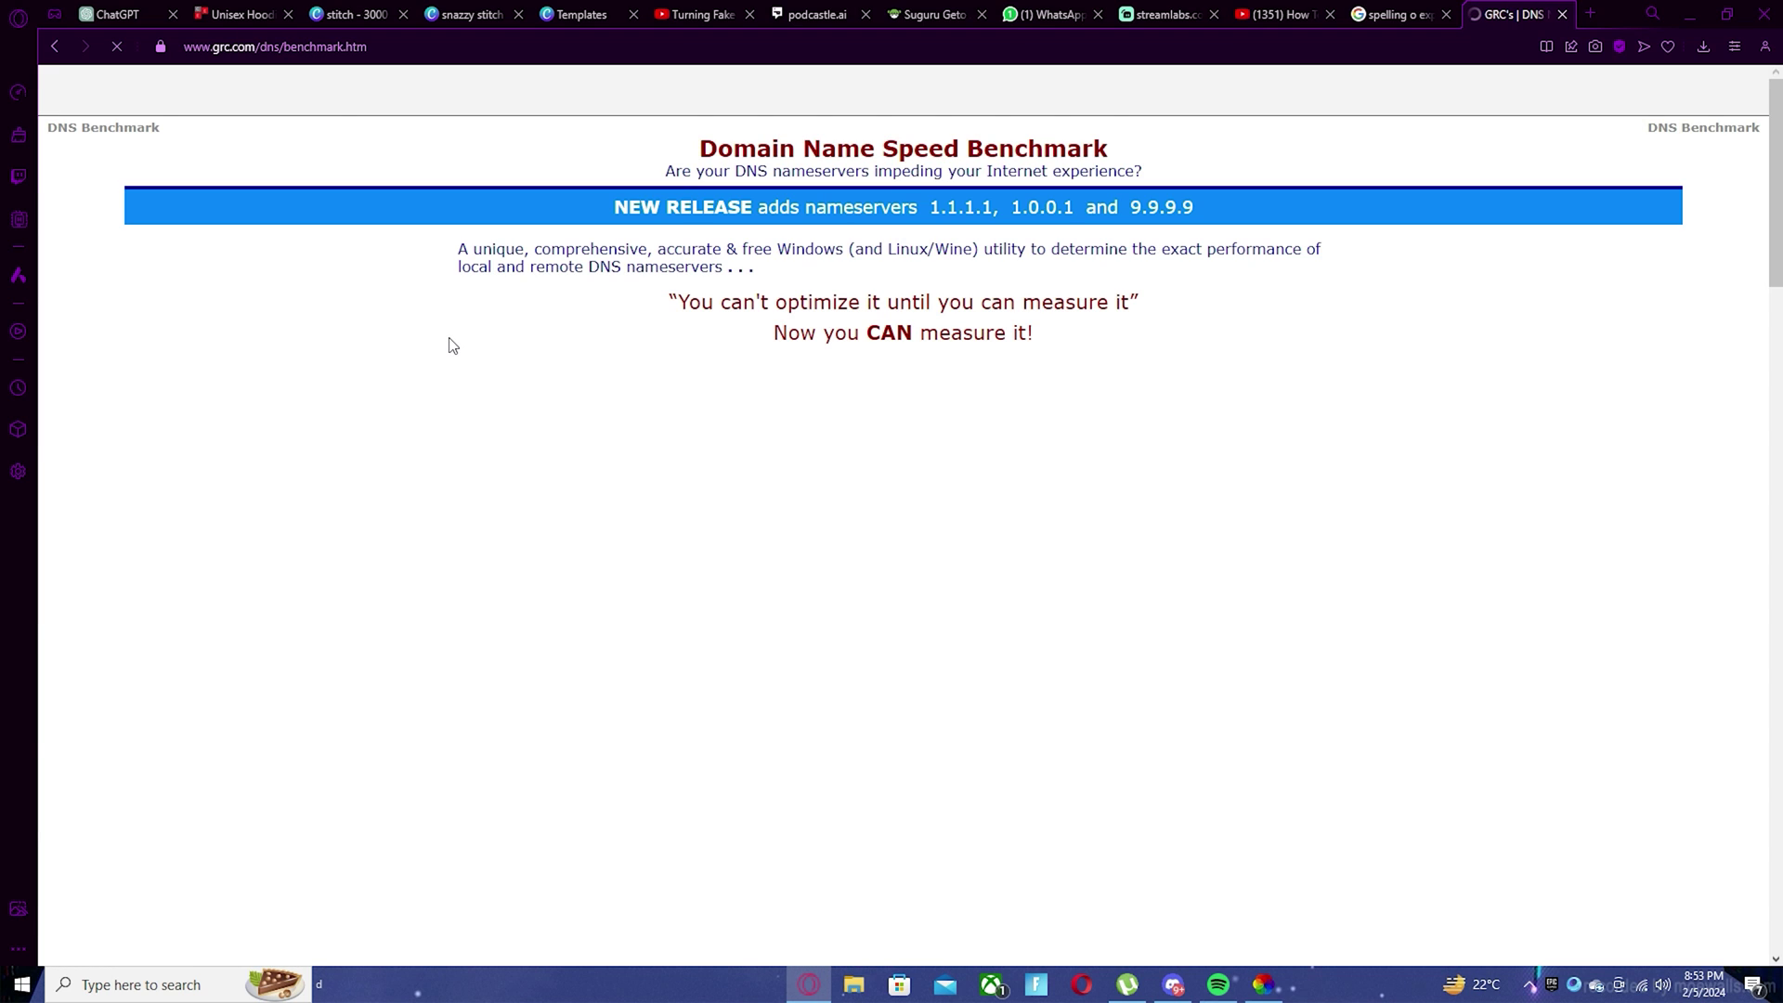
scroll(1013, 502, down, 2)
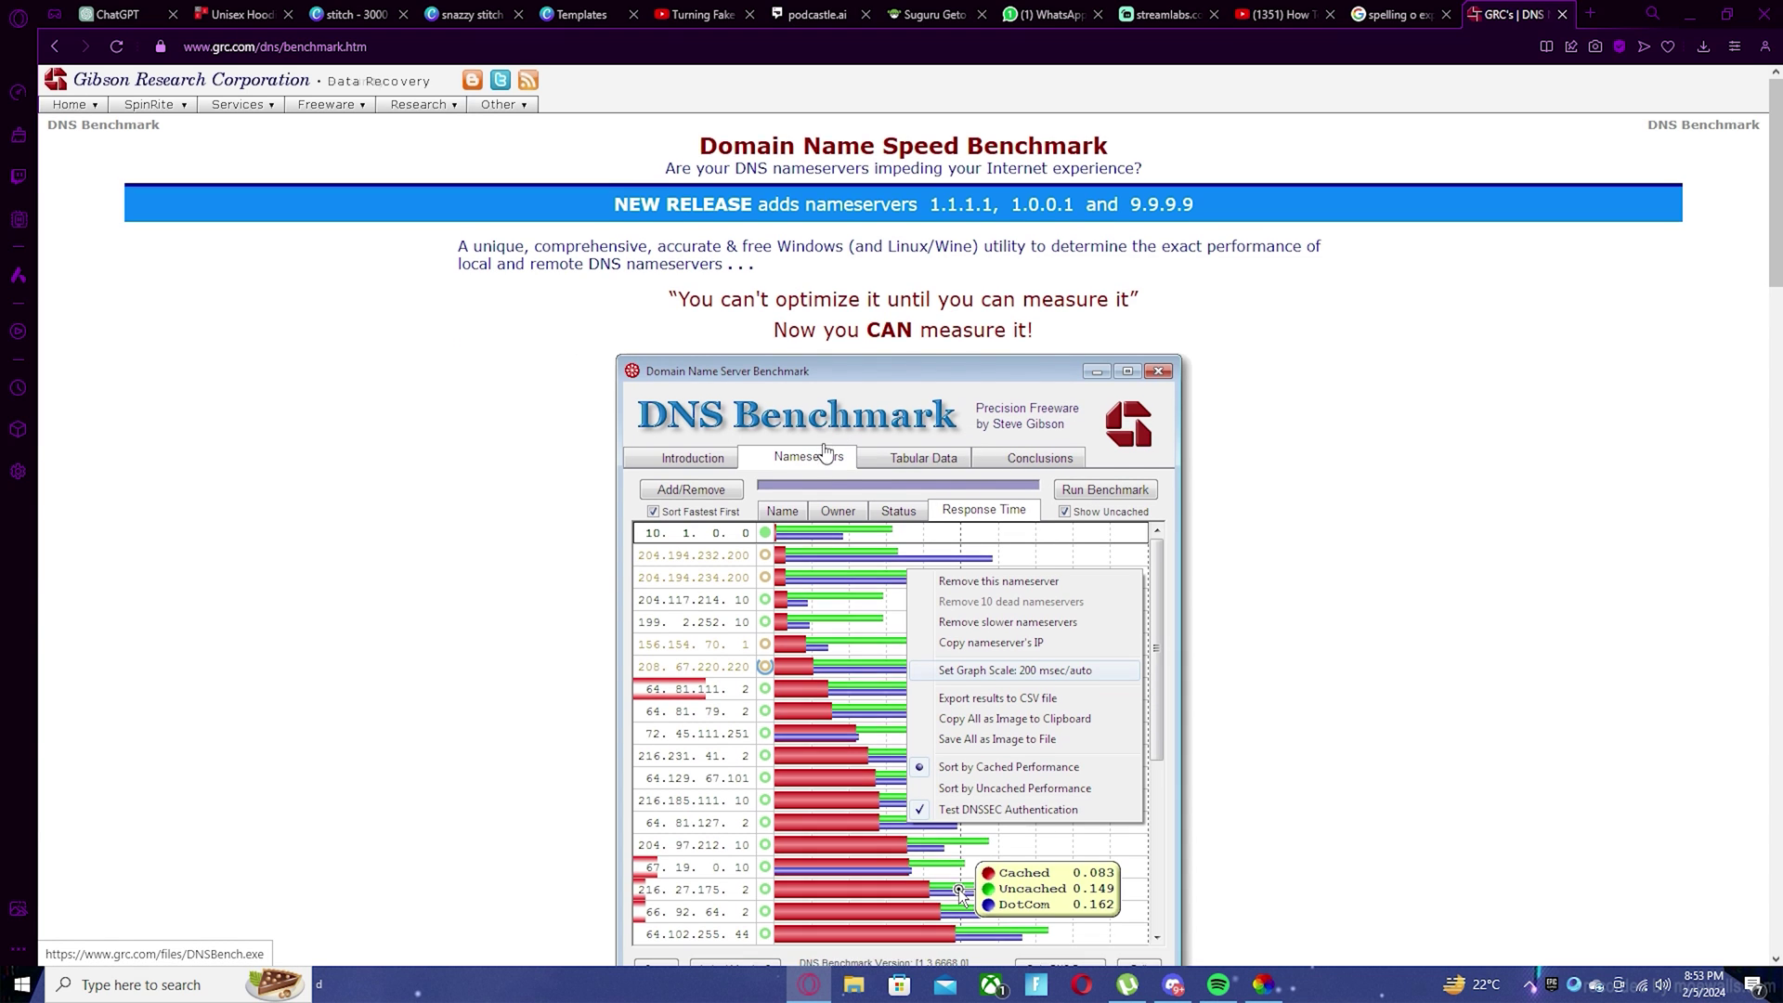
key(alt)
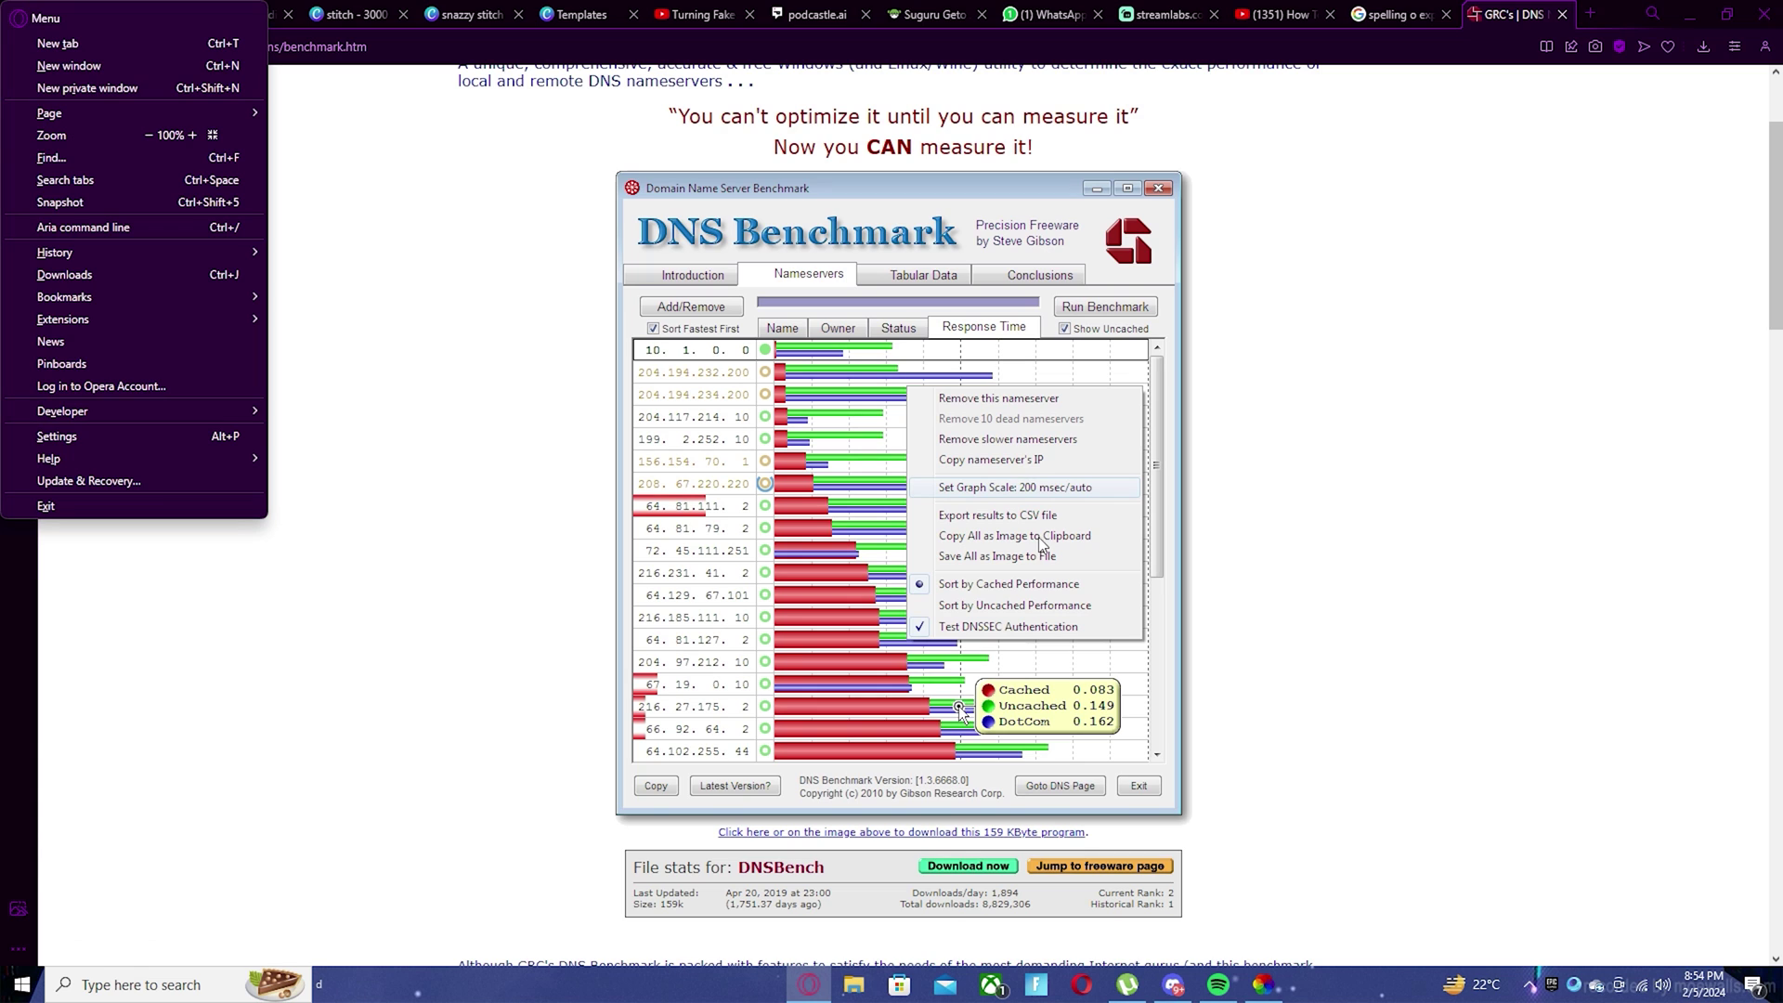
Step: Download and launch DNSBench.exe, view its Introduction, then return to the Nameservers list
click(621, 469)
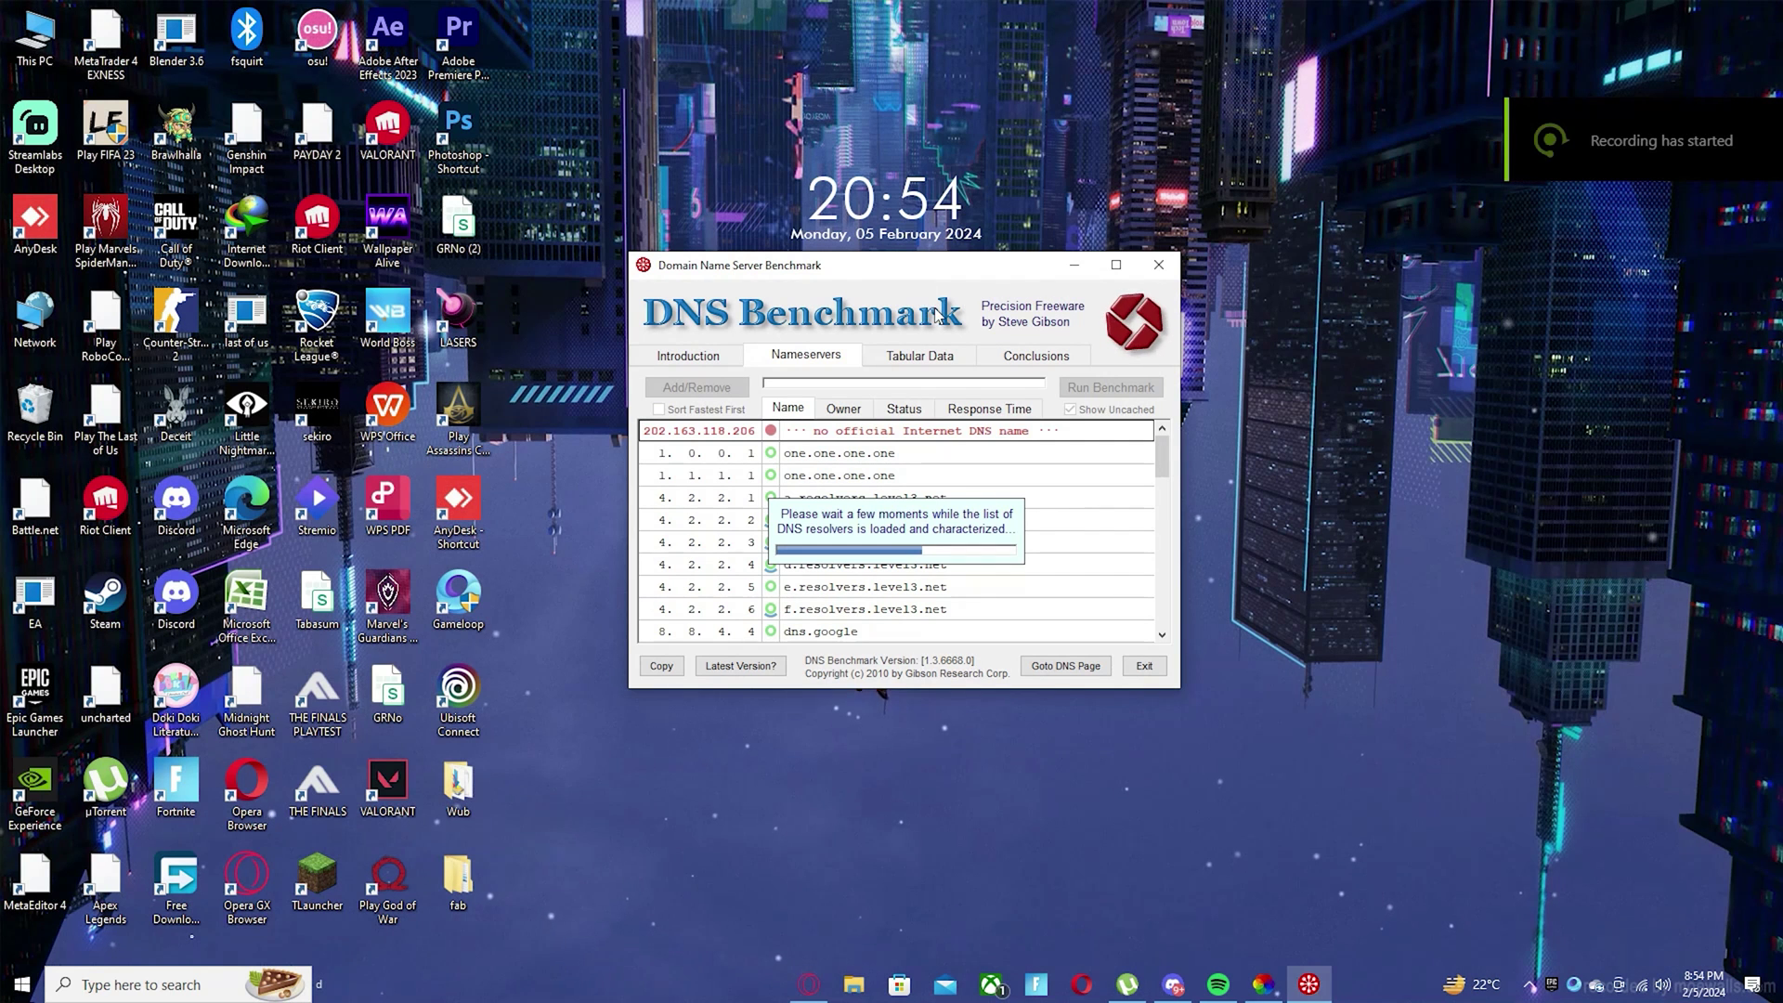
click(711, 356)
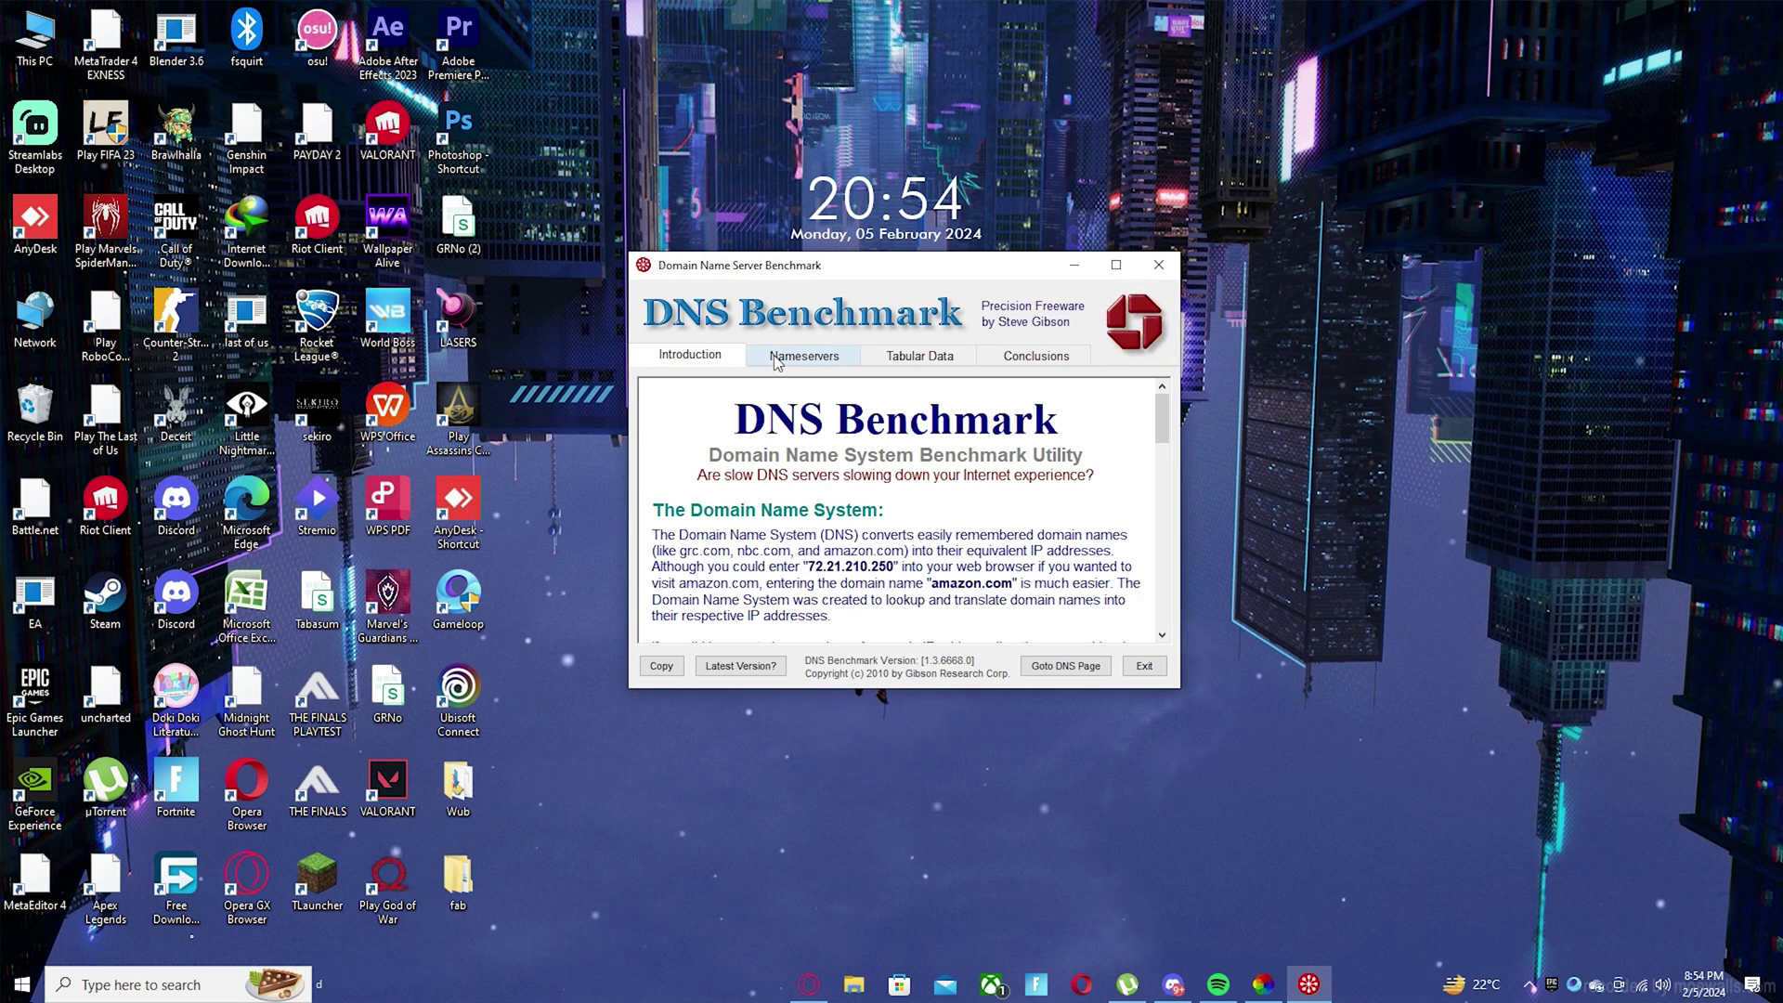
click(776, 358)
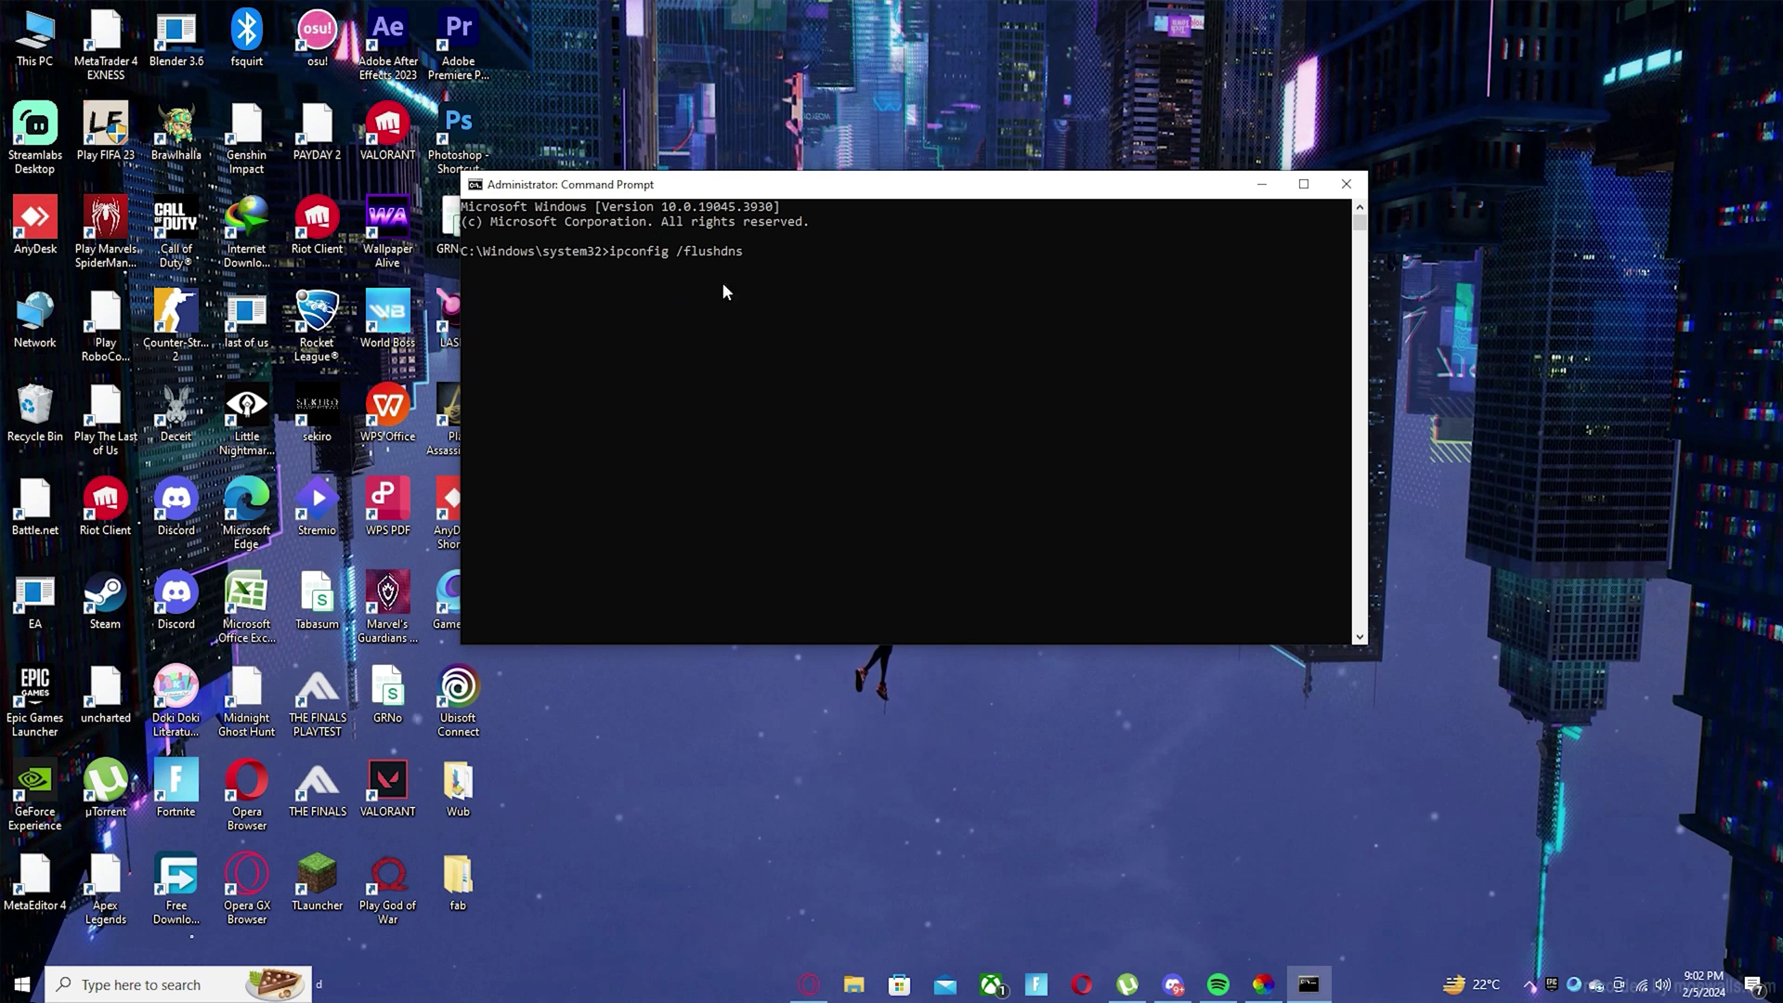
Step: Run ipconfig /flushdns in the administrator Command Prompt to clear the DNS resolver cache
key(Return)
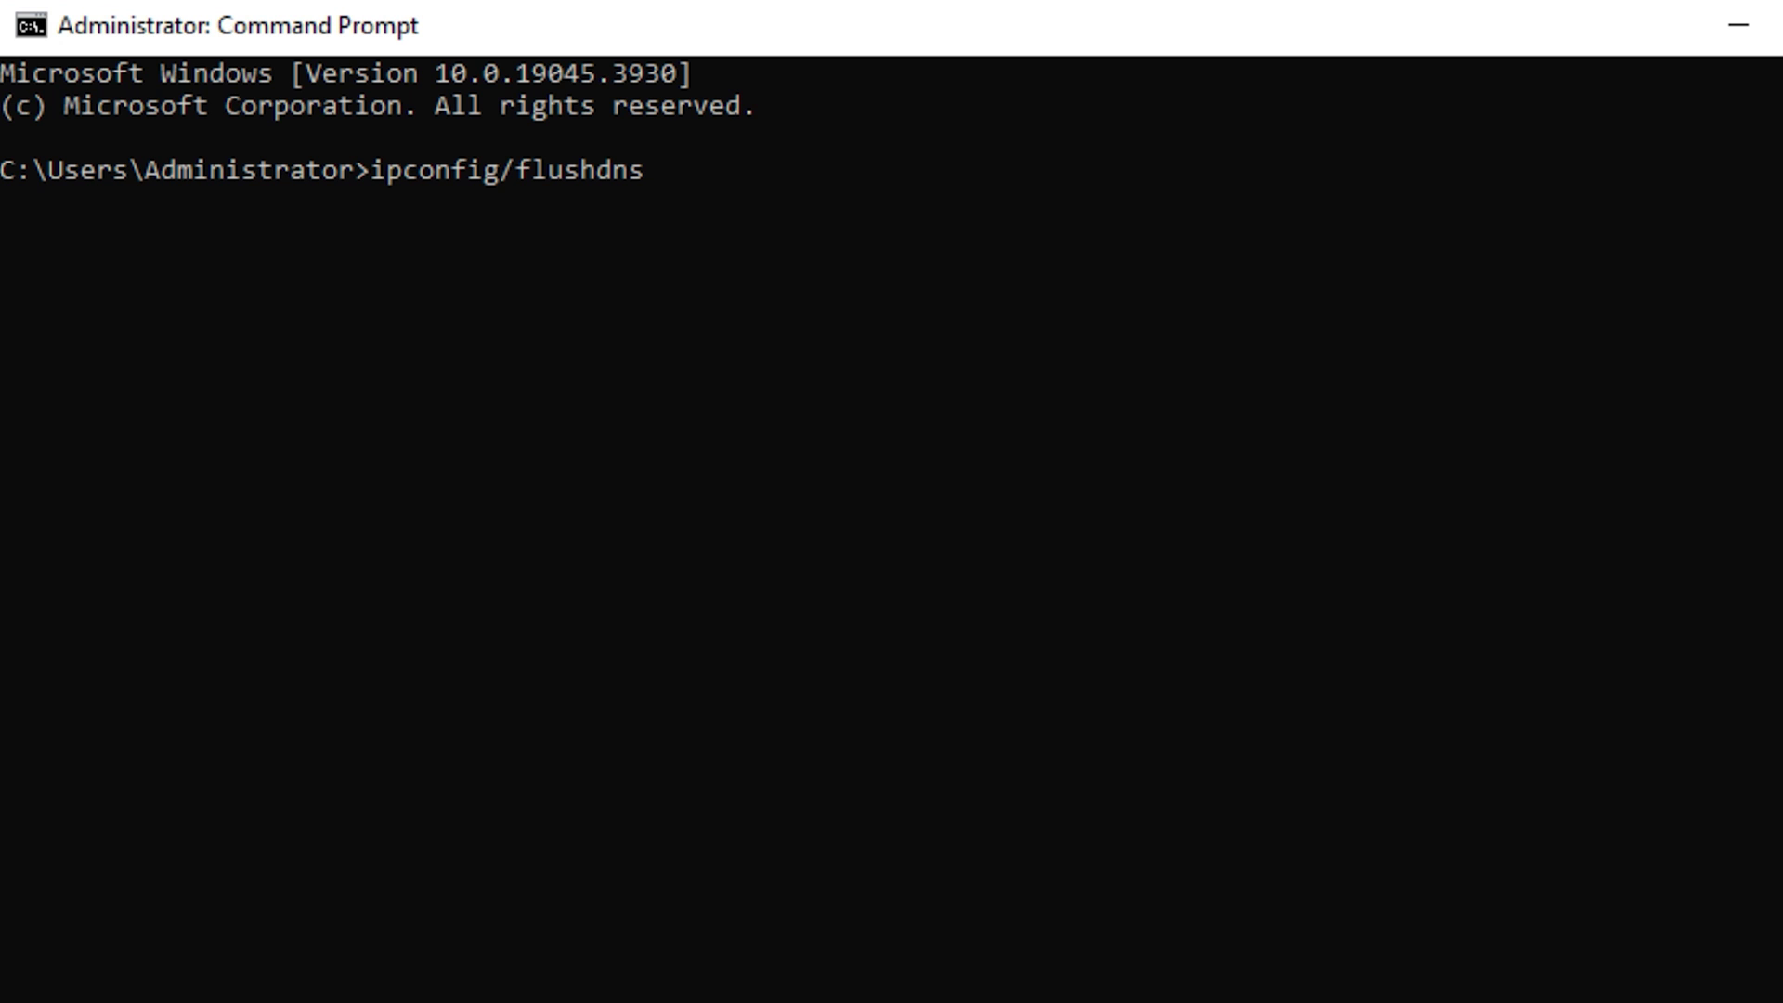
key(Return)
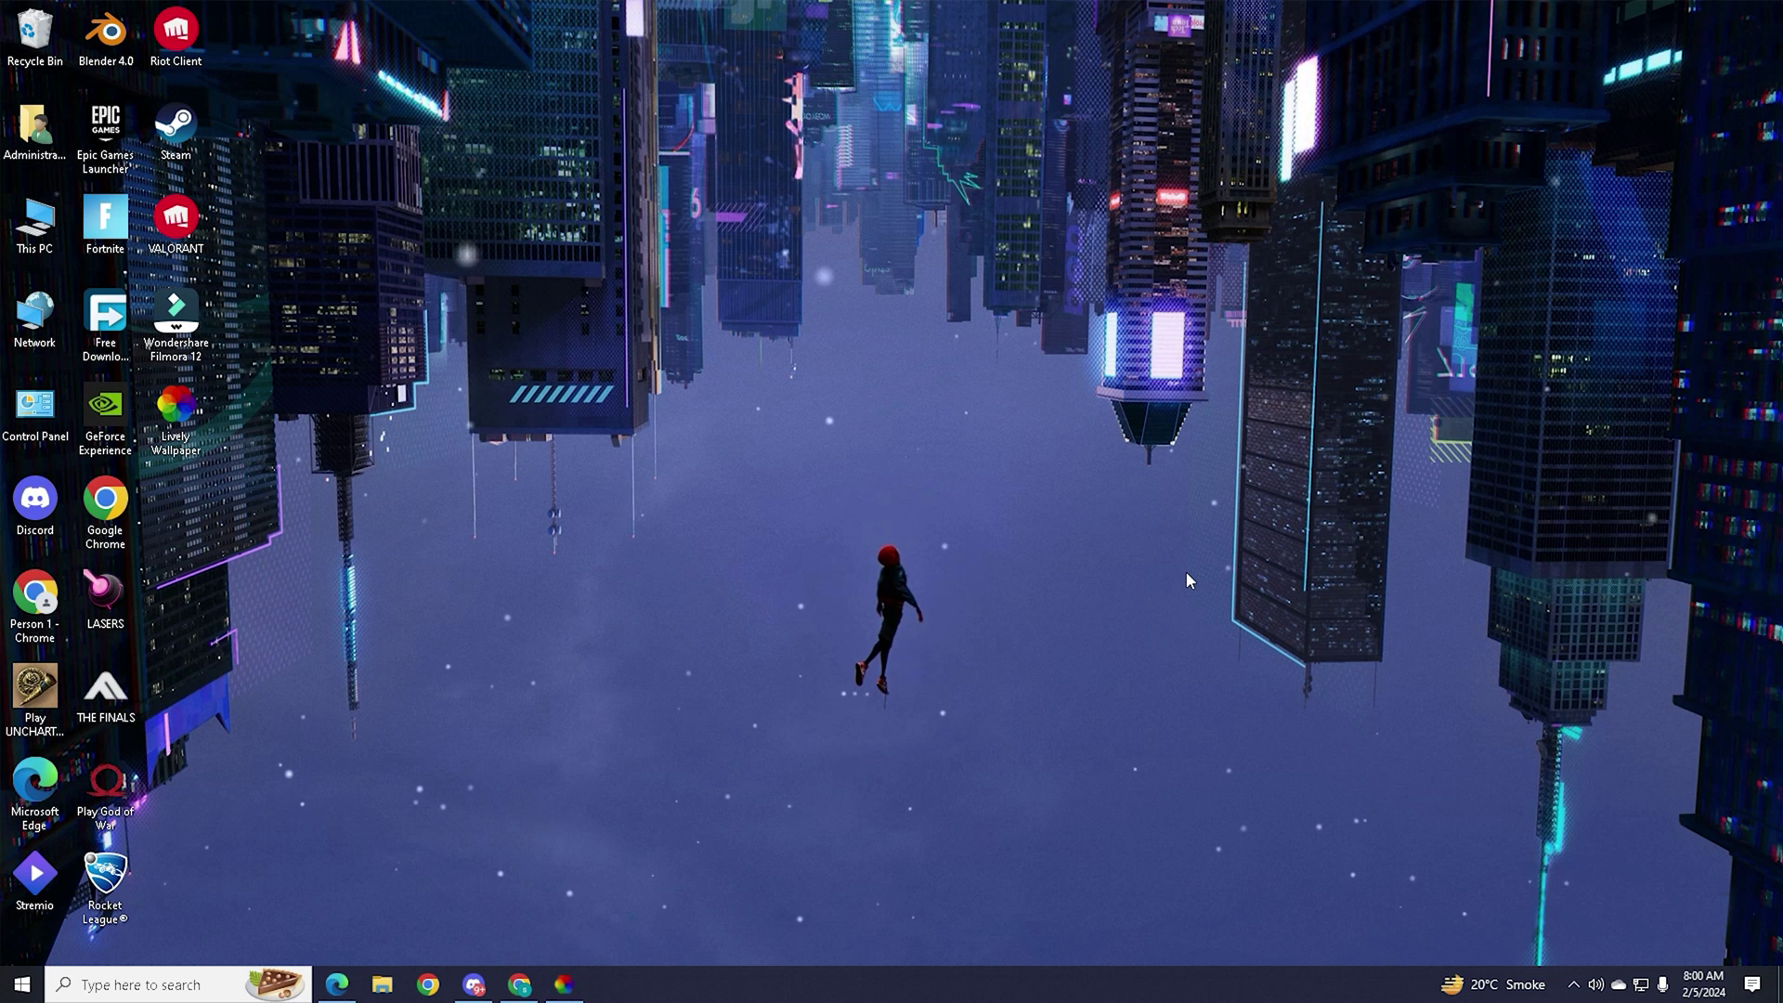
Step: Go from %localappdata% to EpicGamesLauncher\Saved\Config\Windows, showing its 11 config files
key(super+r)
text(%)
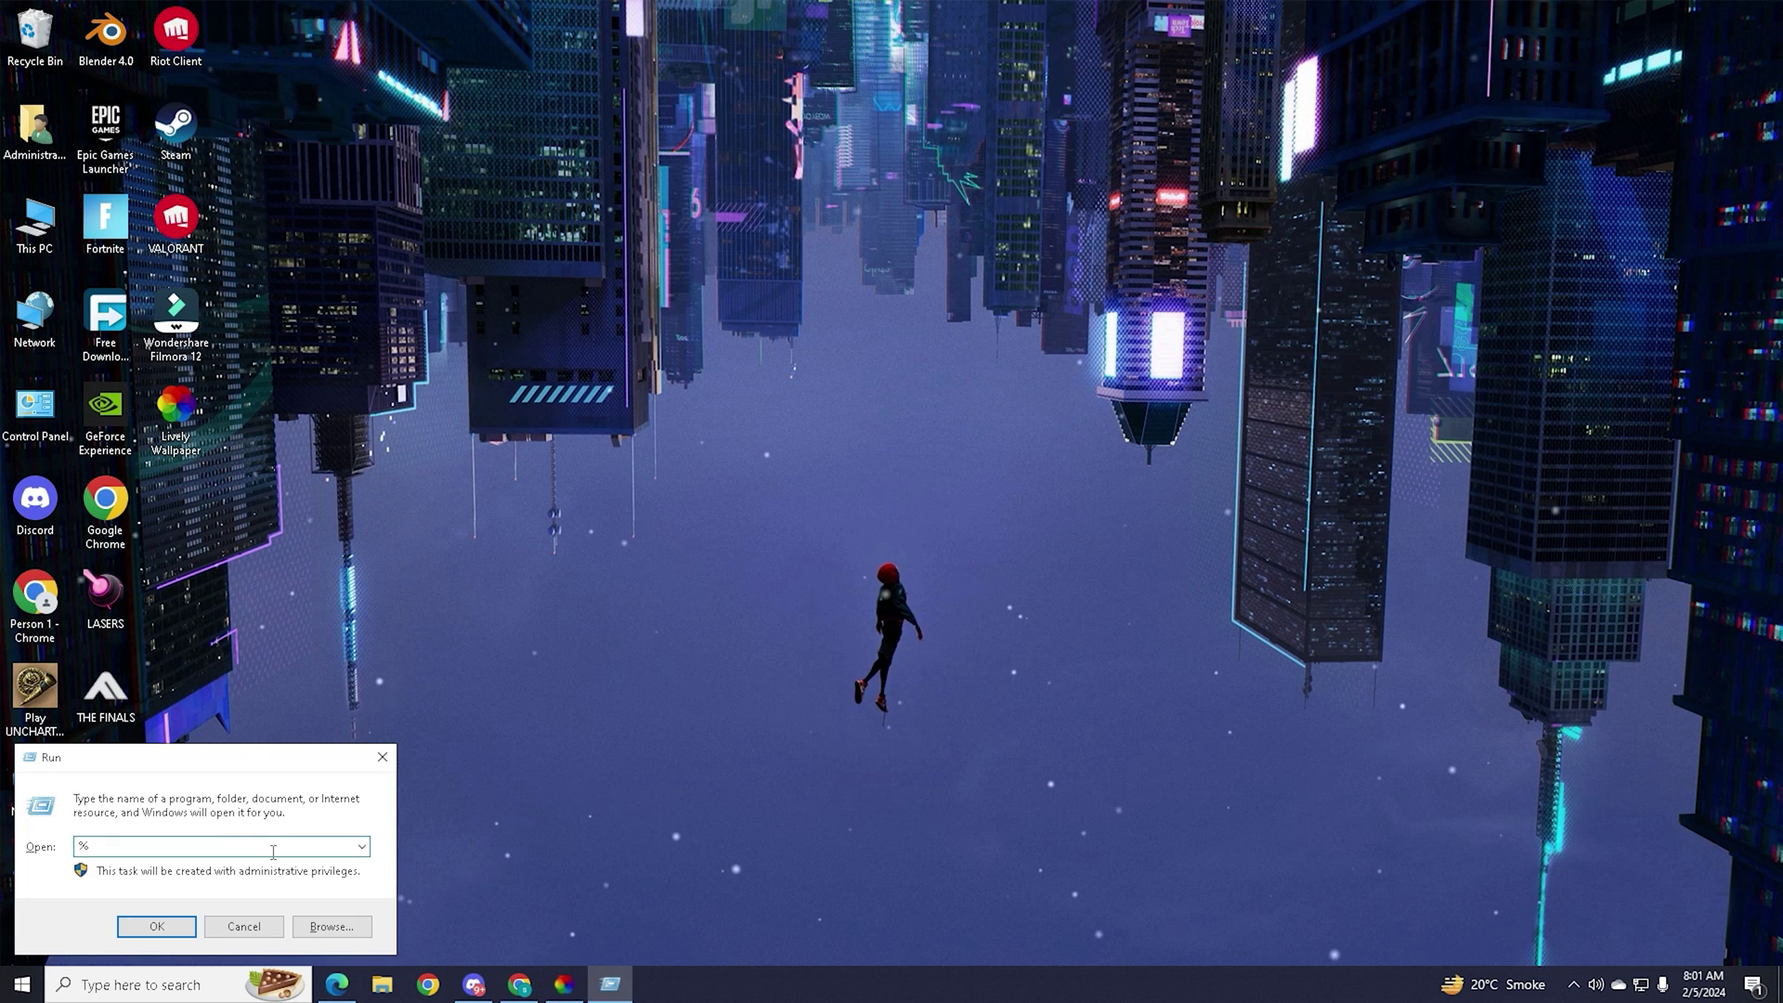
text(lo)
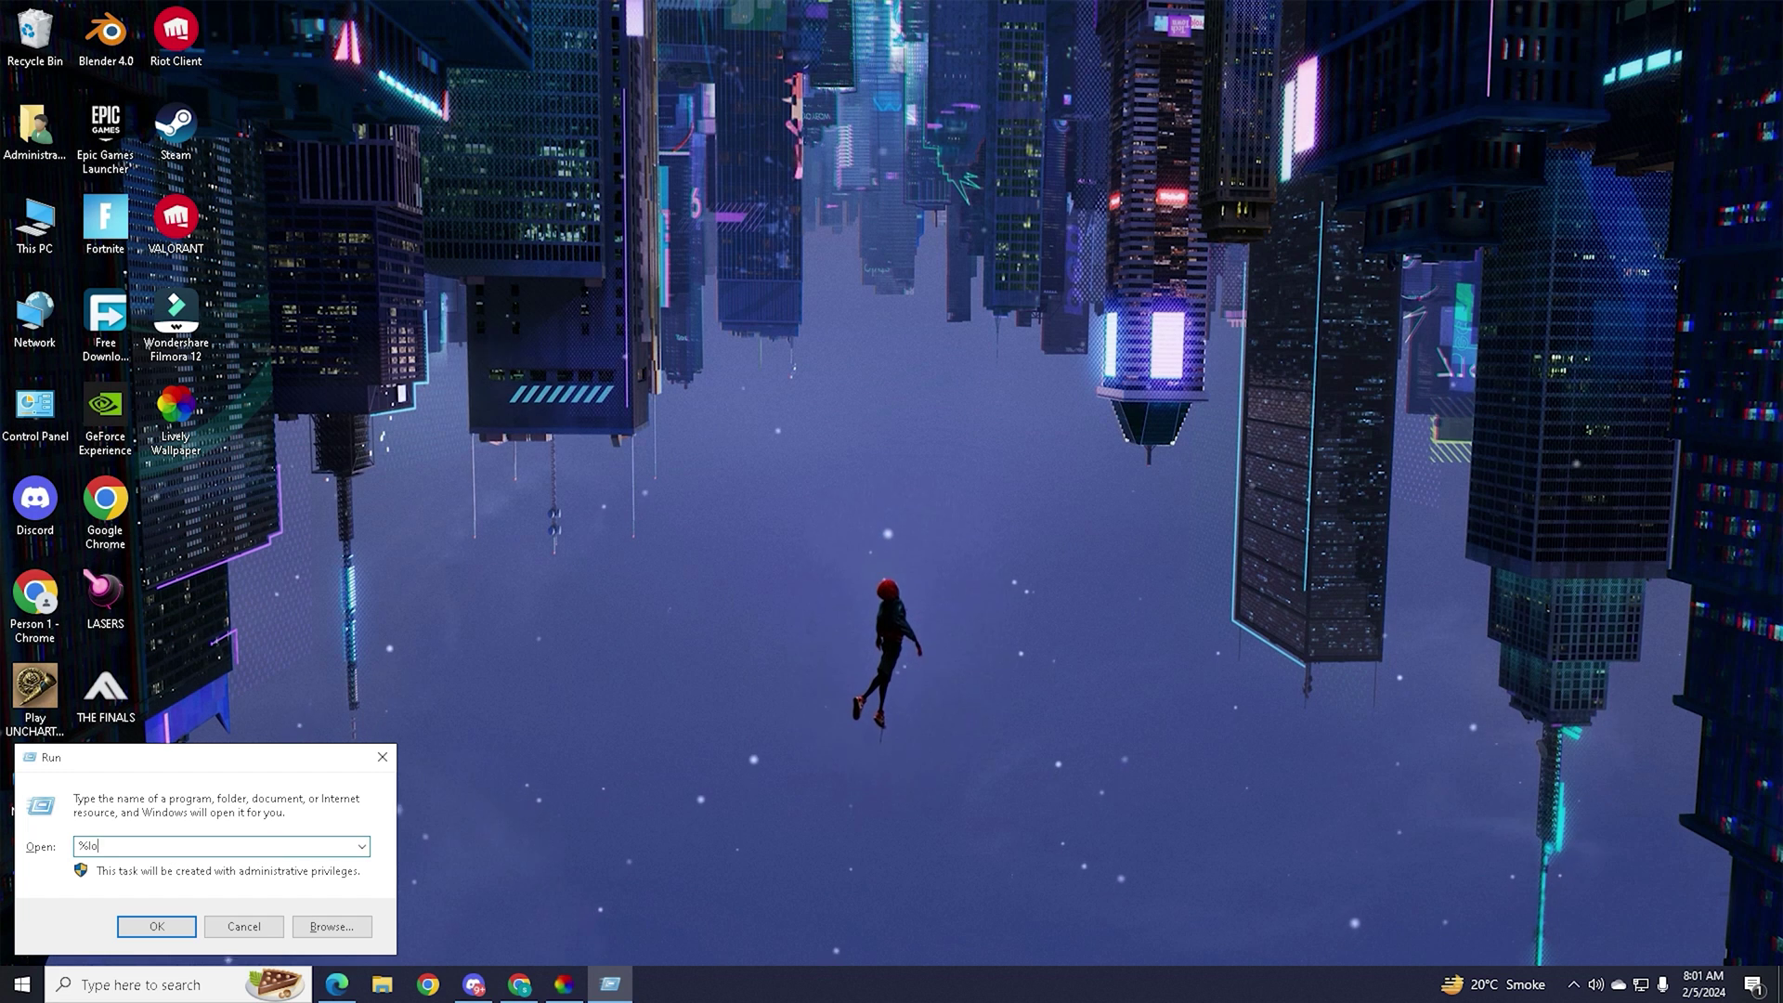
text(calappdata%)
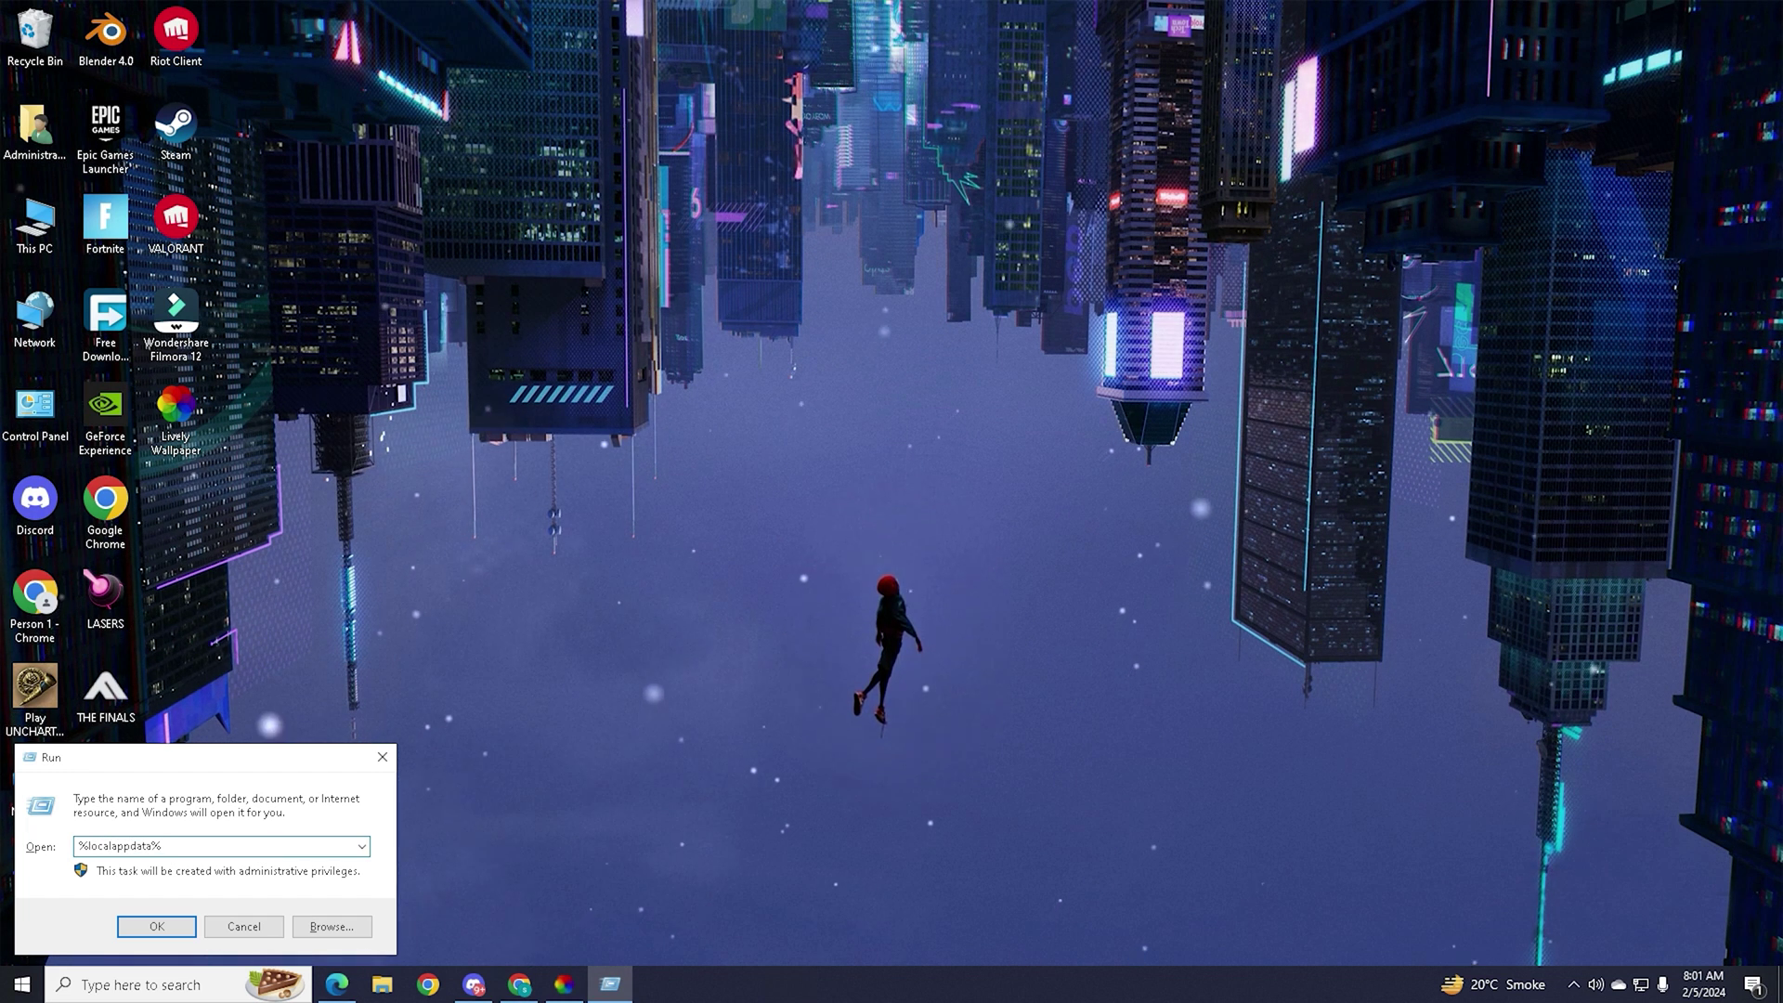
key(Return)
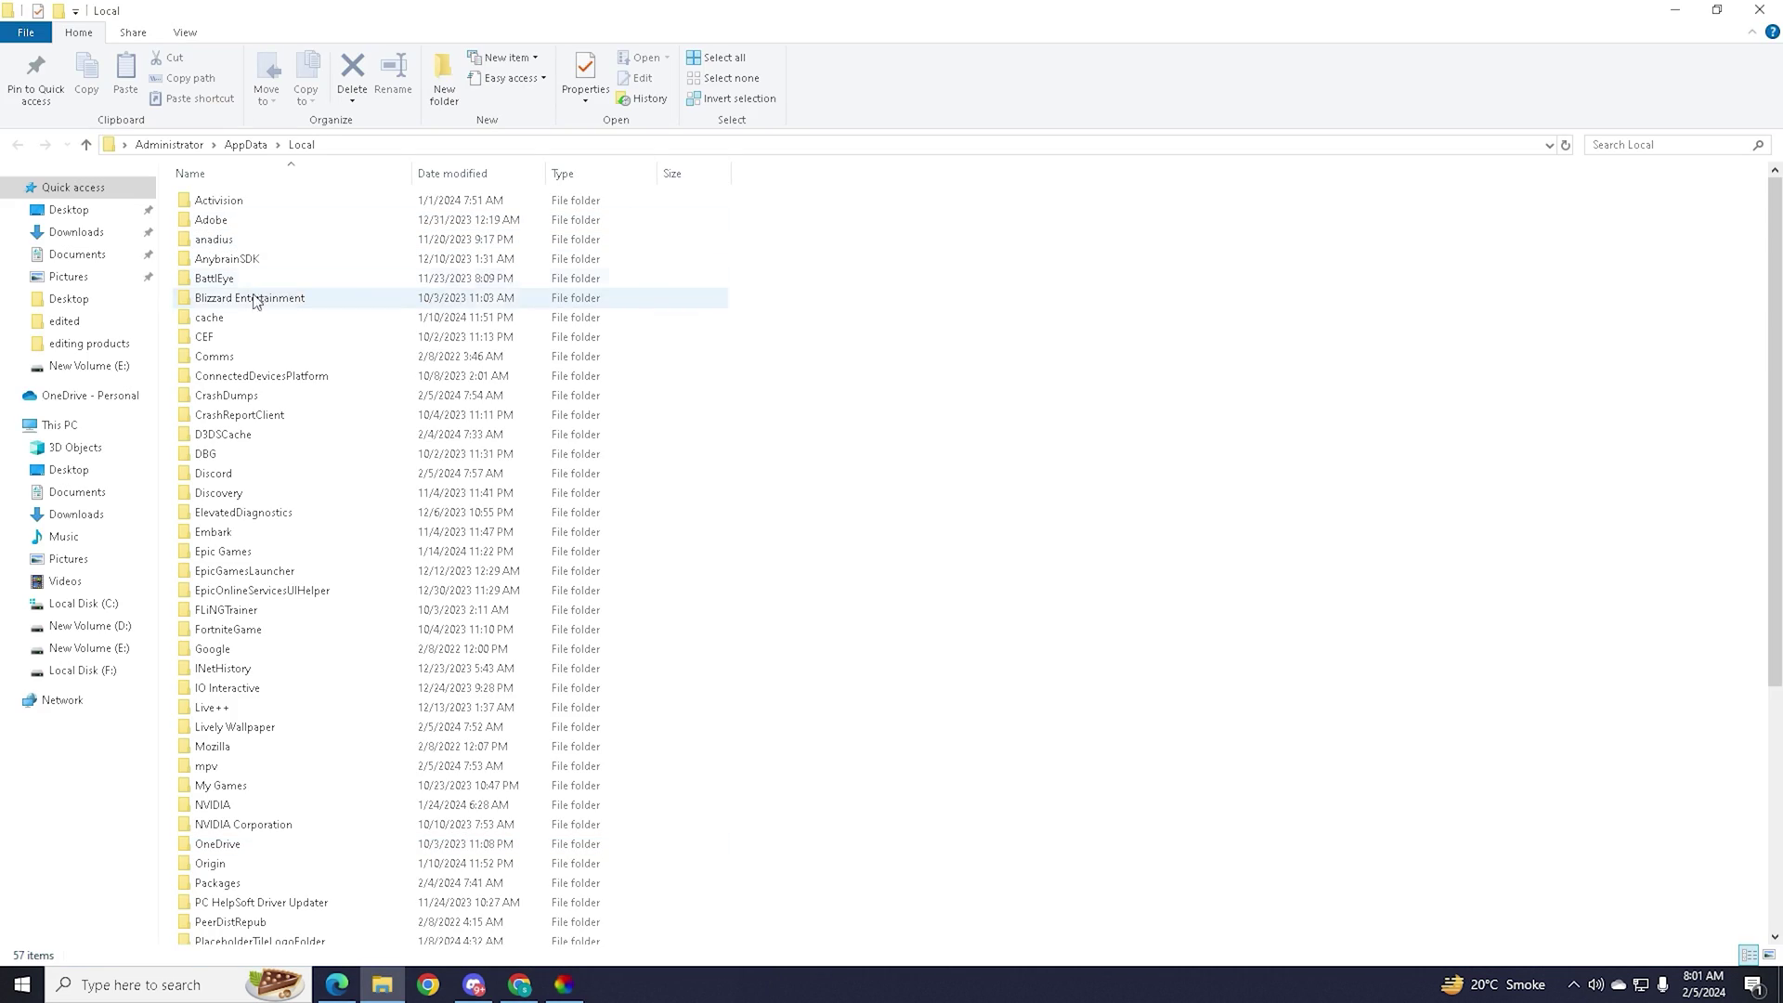
click(280, 553)
double_click(243, 571)
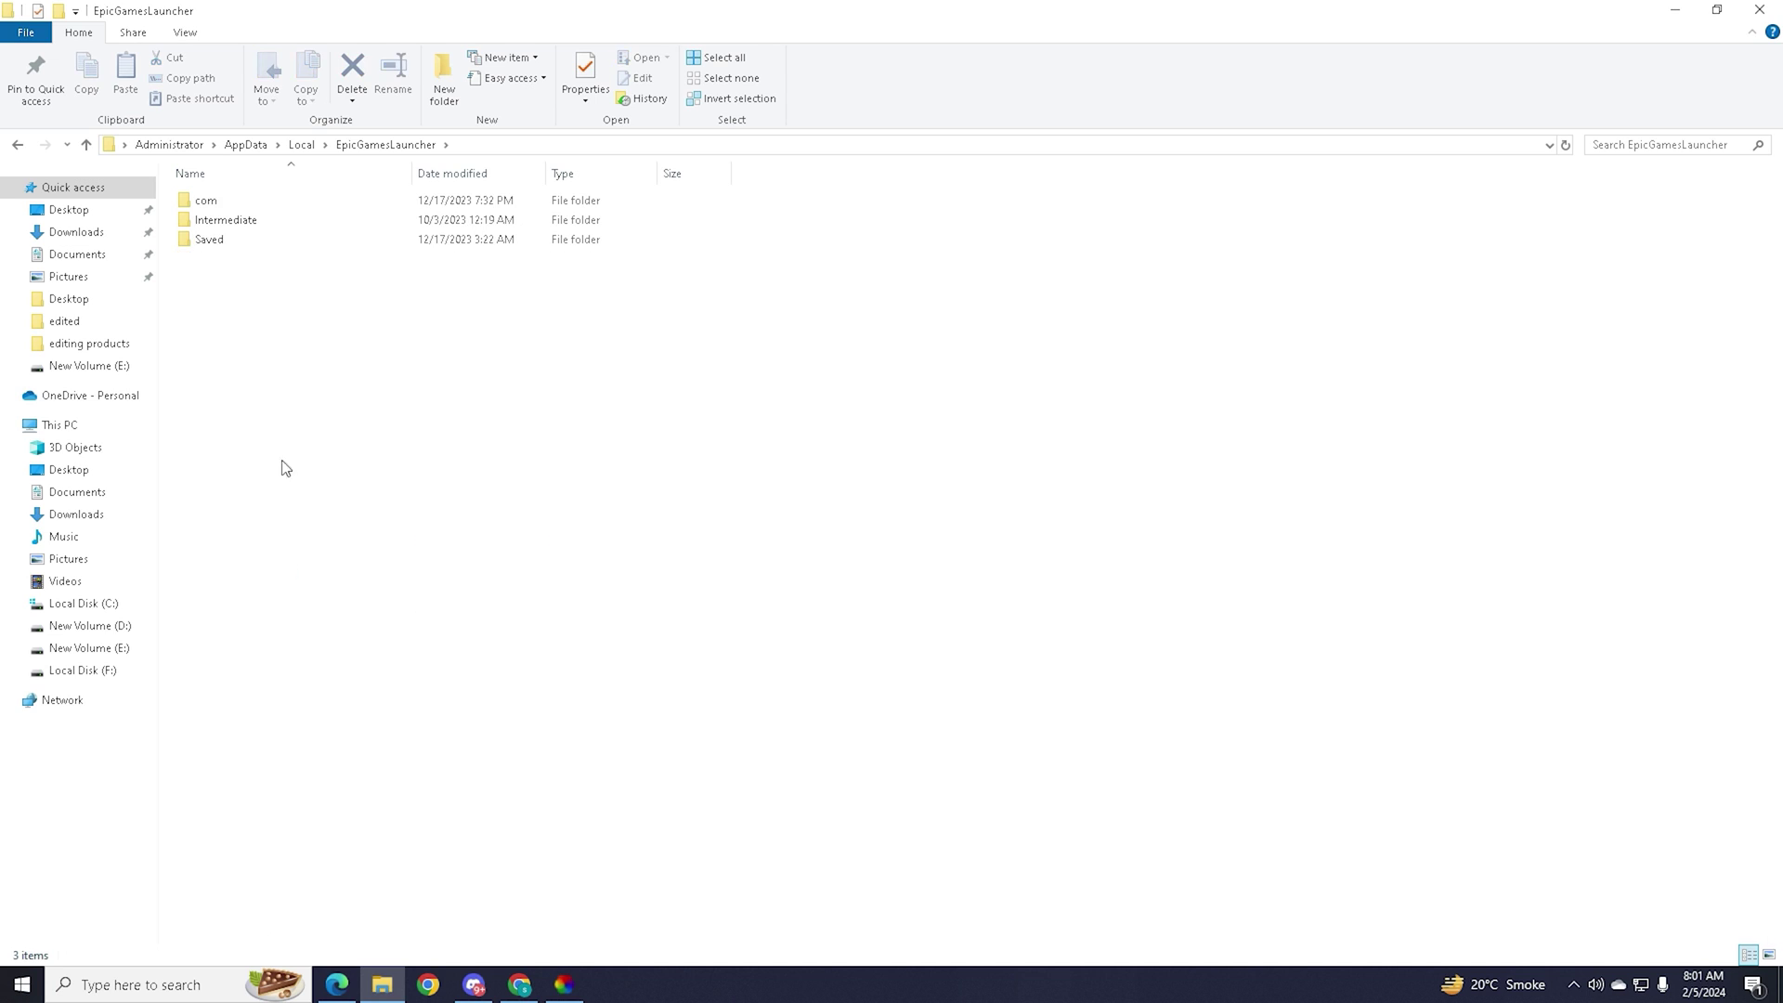
double_click(238, 241)
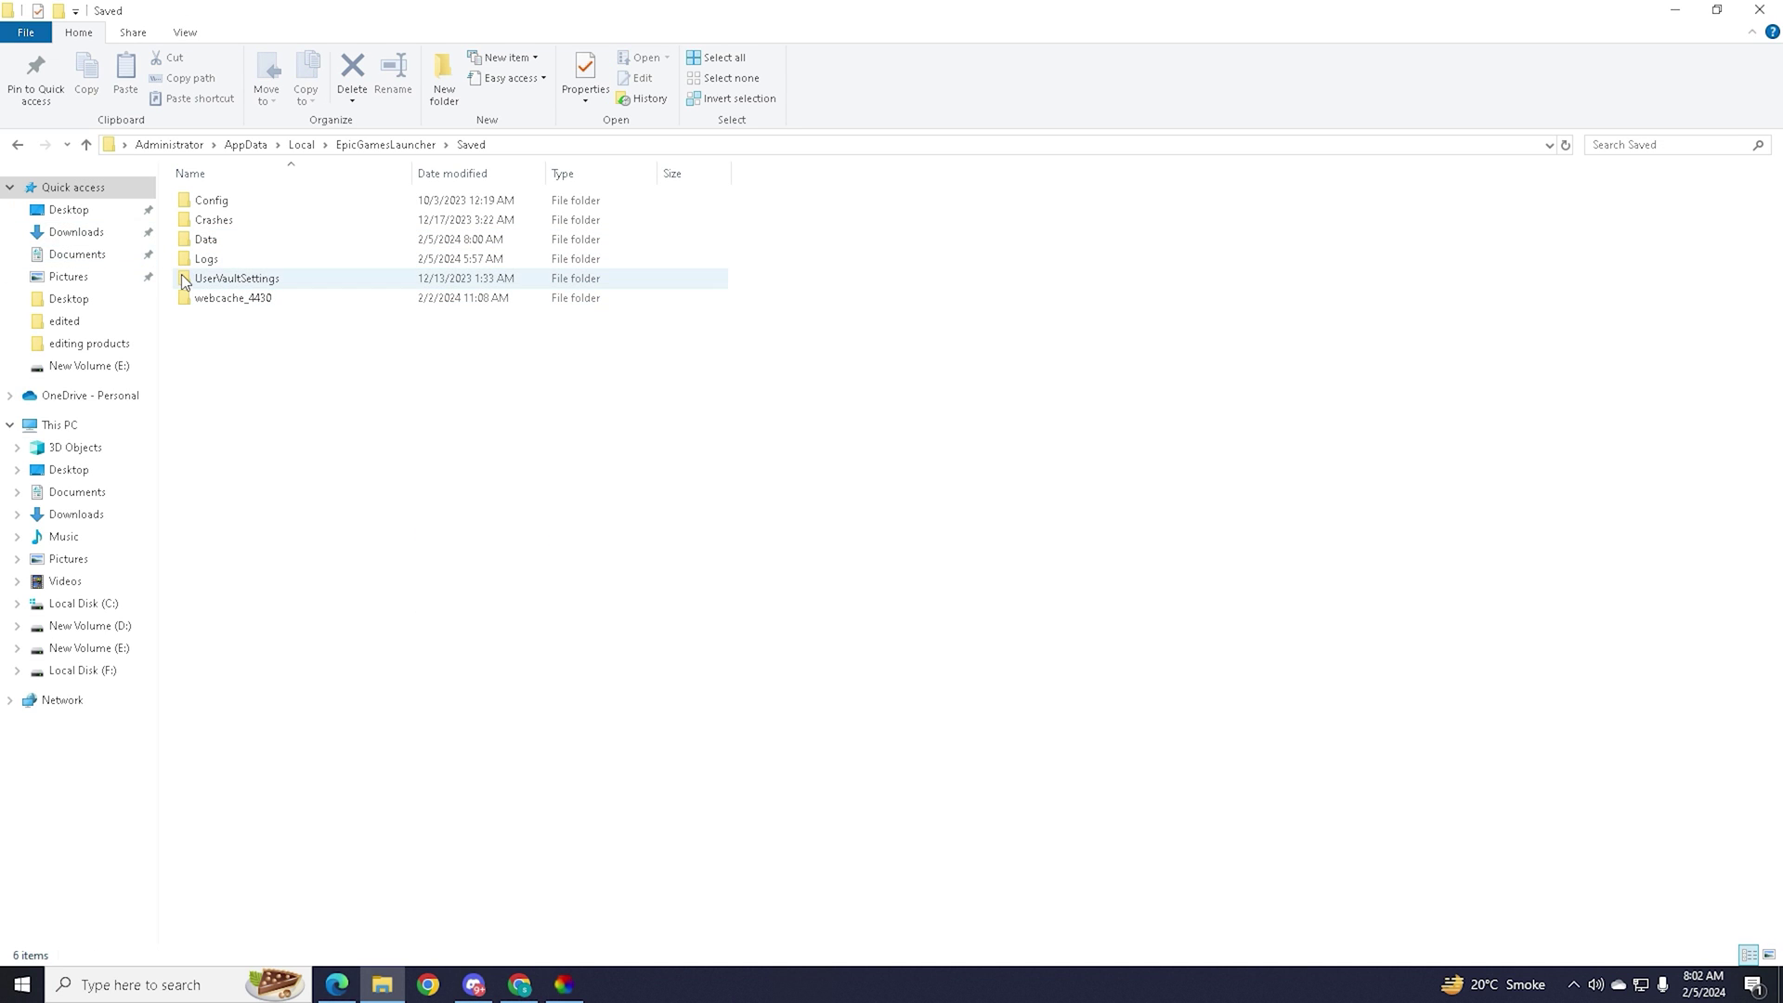
double_click(239, 200)
double_click(245, 224)
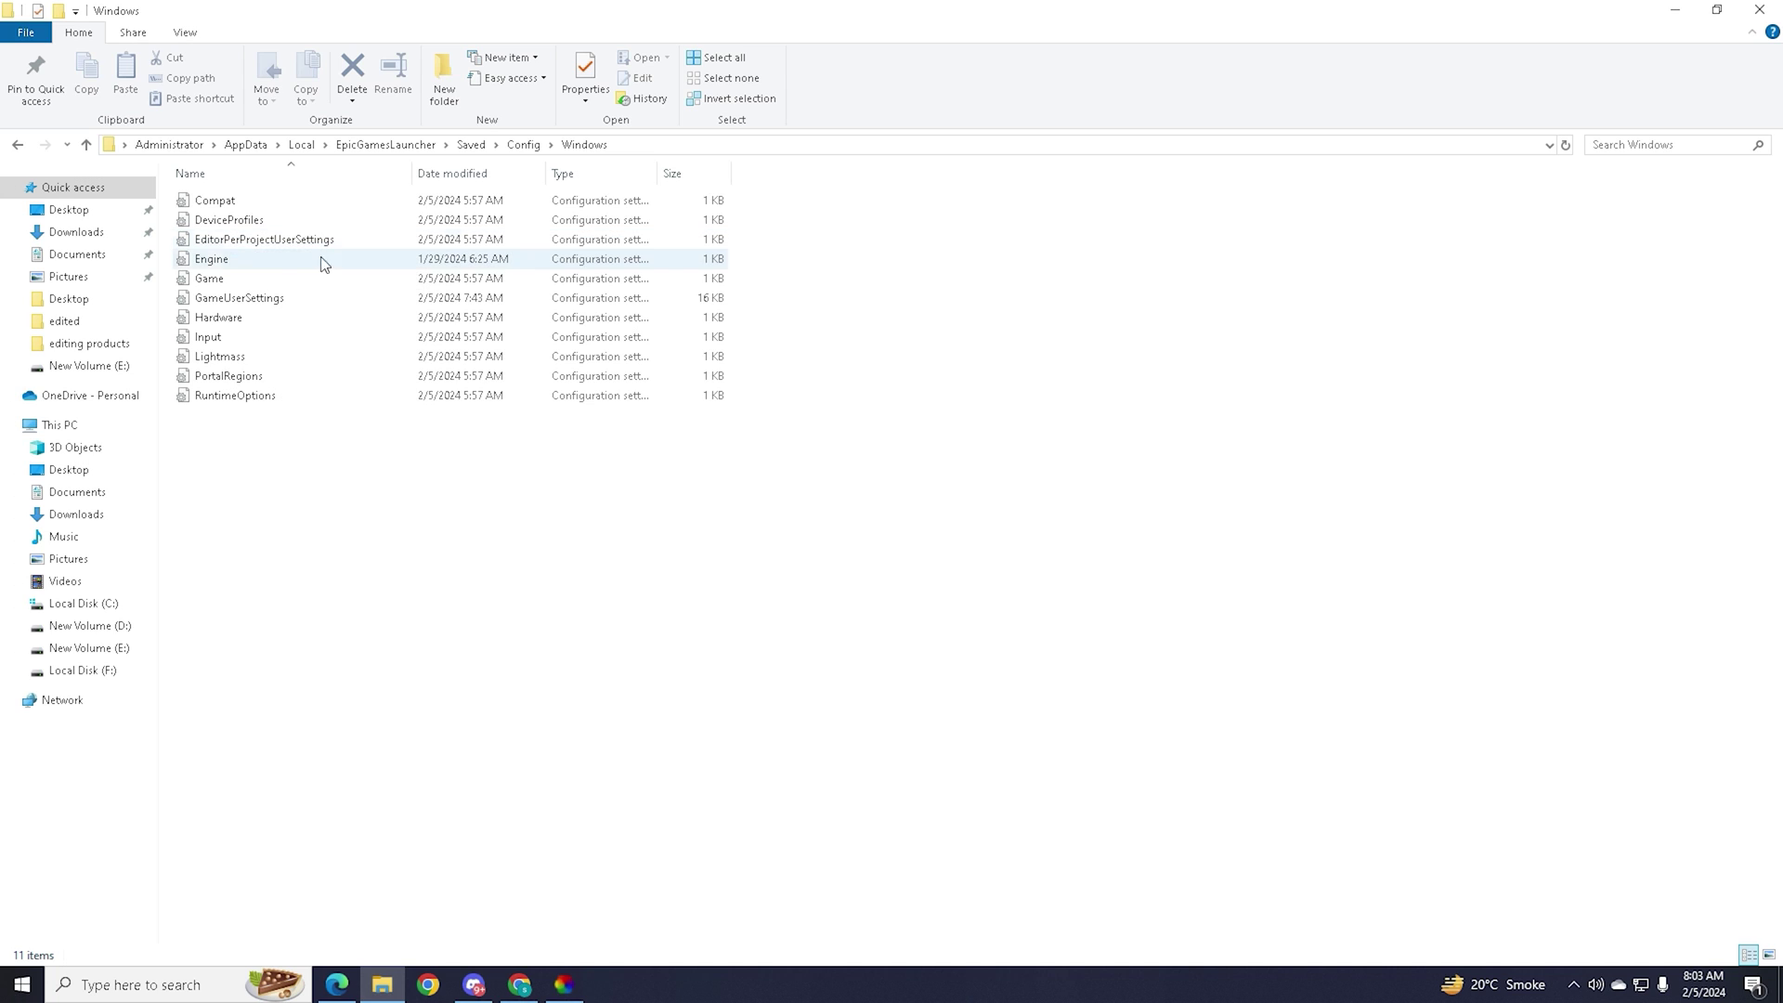
Step: Open Engine.ini in Notepad and paste in the [HTTP] block with timeouts of 10
double_click(211, 260)
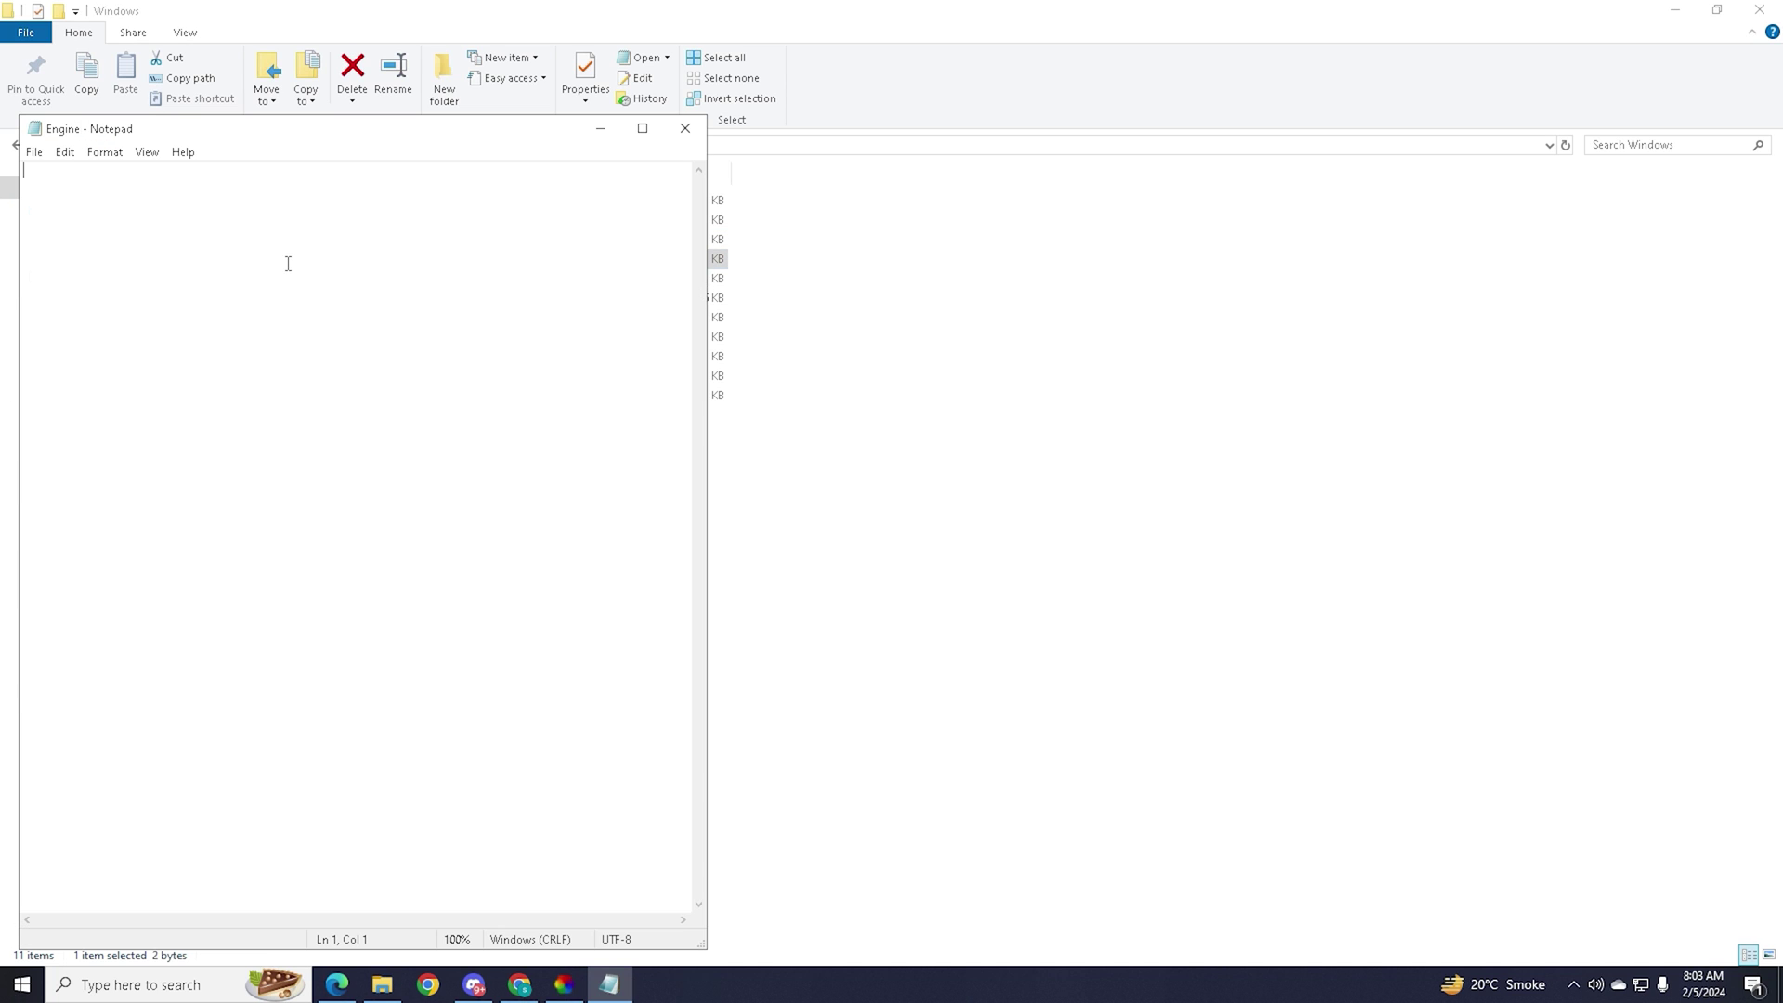
right_click(181, 243)
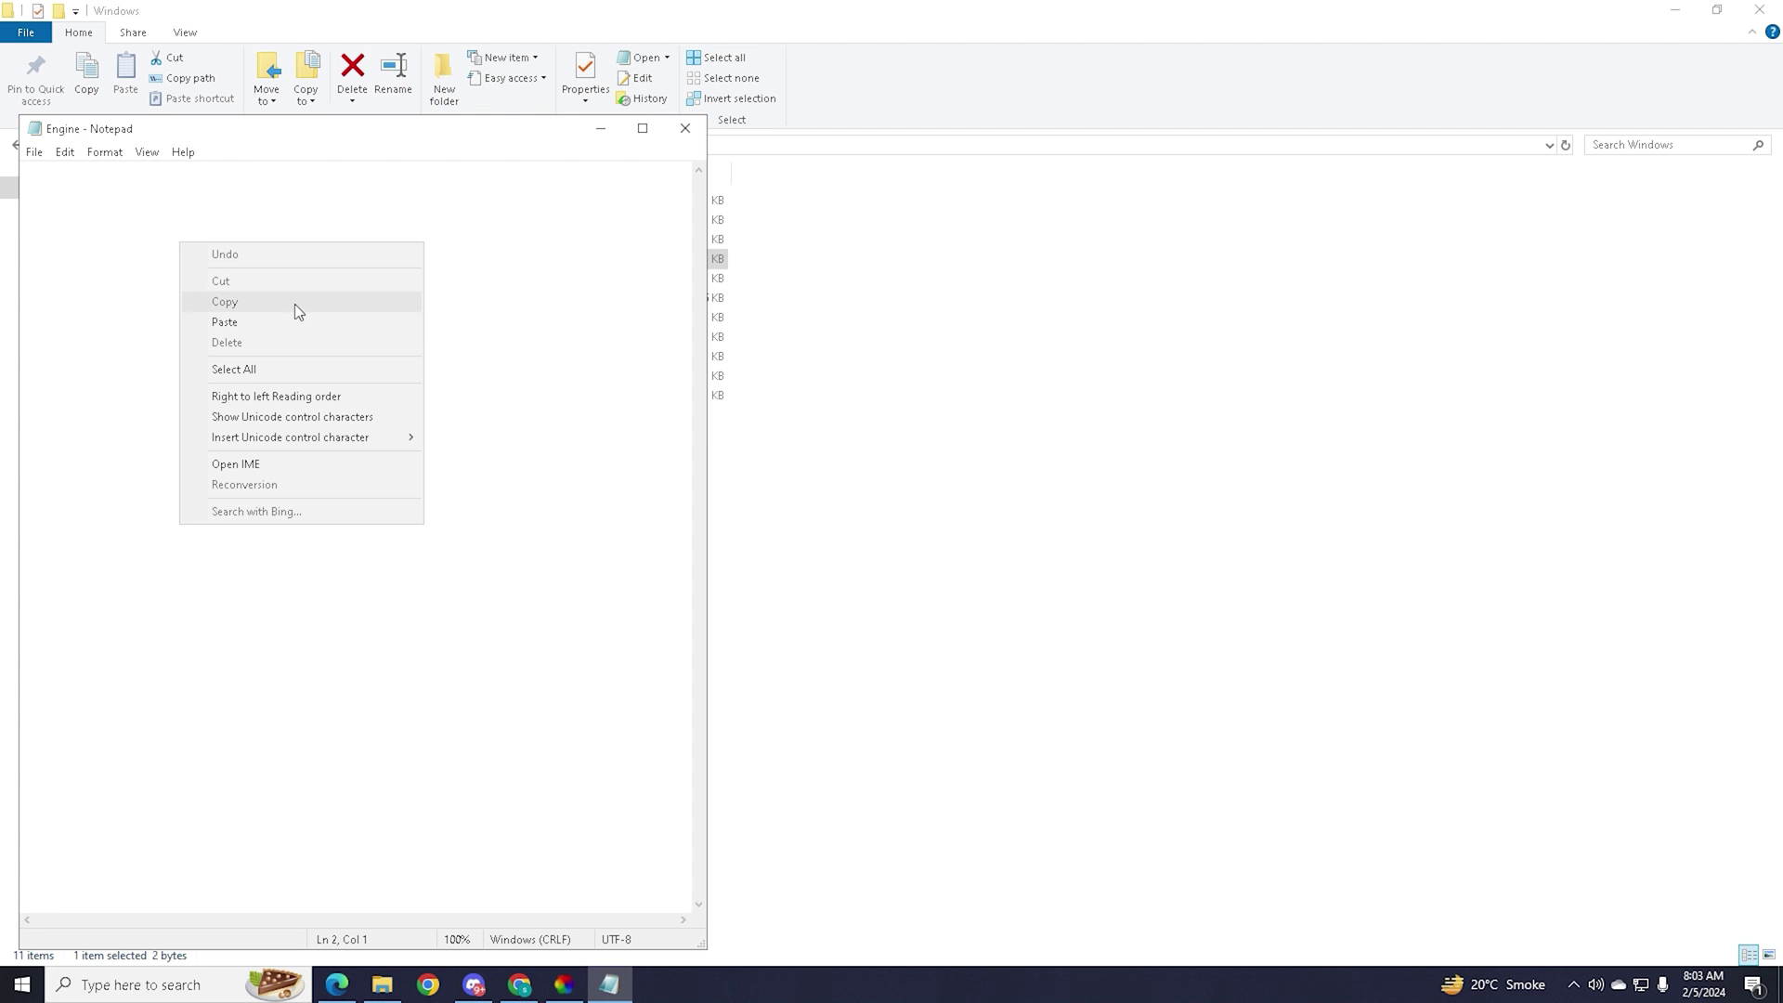
click(296, 321)
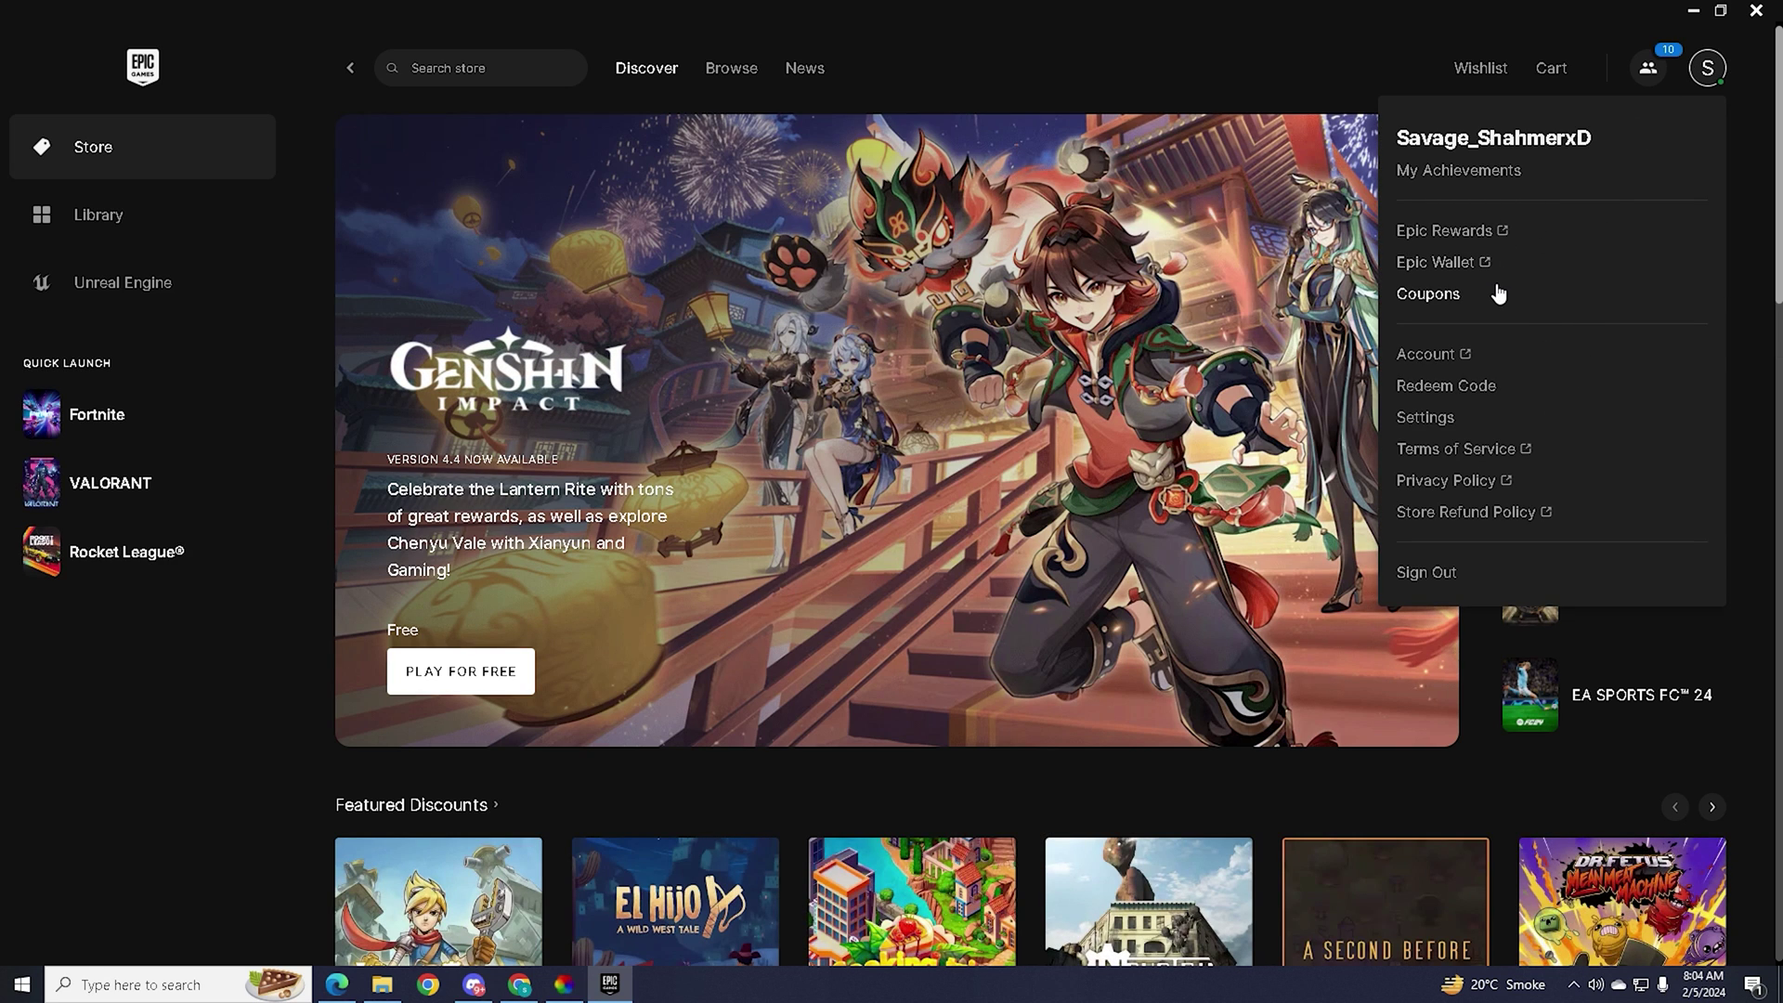
Step: In launcher Settings, uncheck the free game and the news/special offer desktop notifications
click(1449, 417)
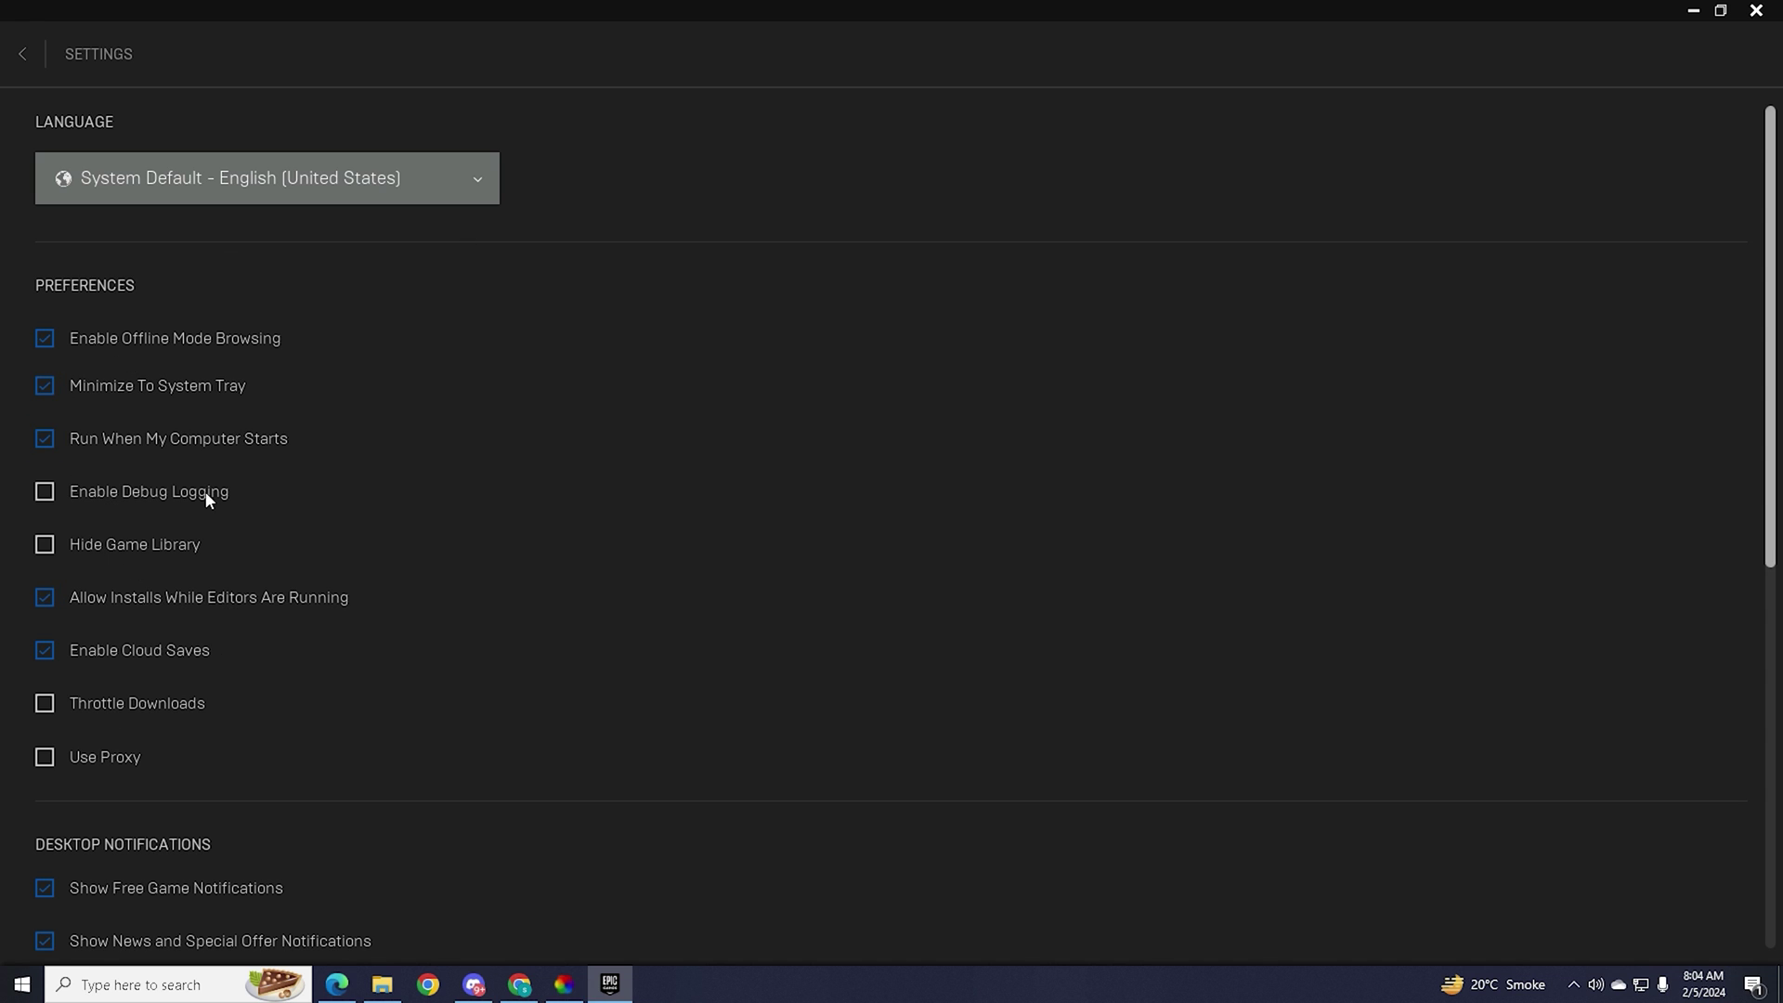
scroll(236, 553, down, 1)
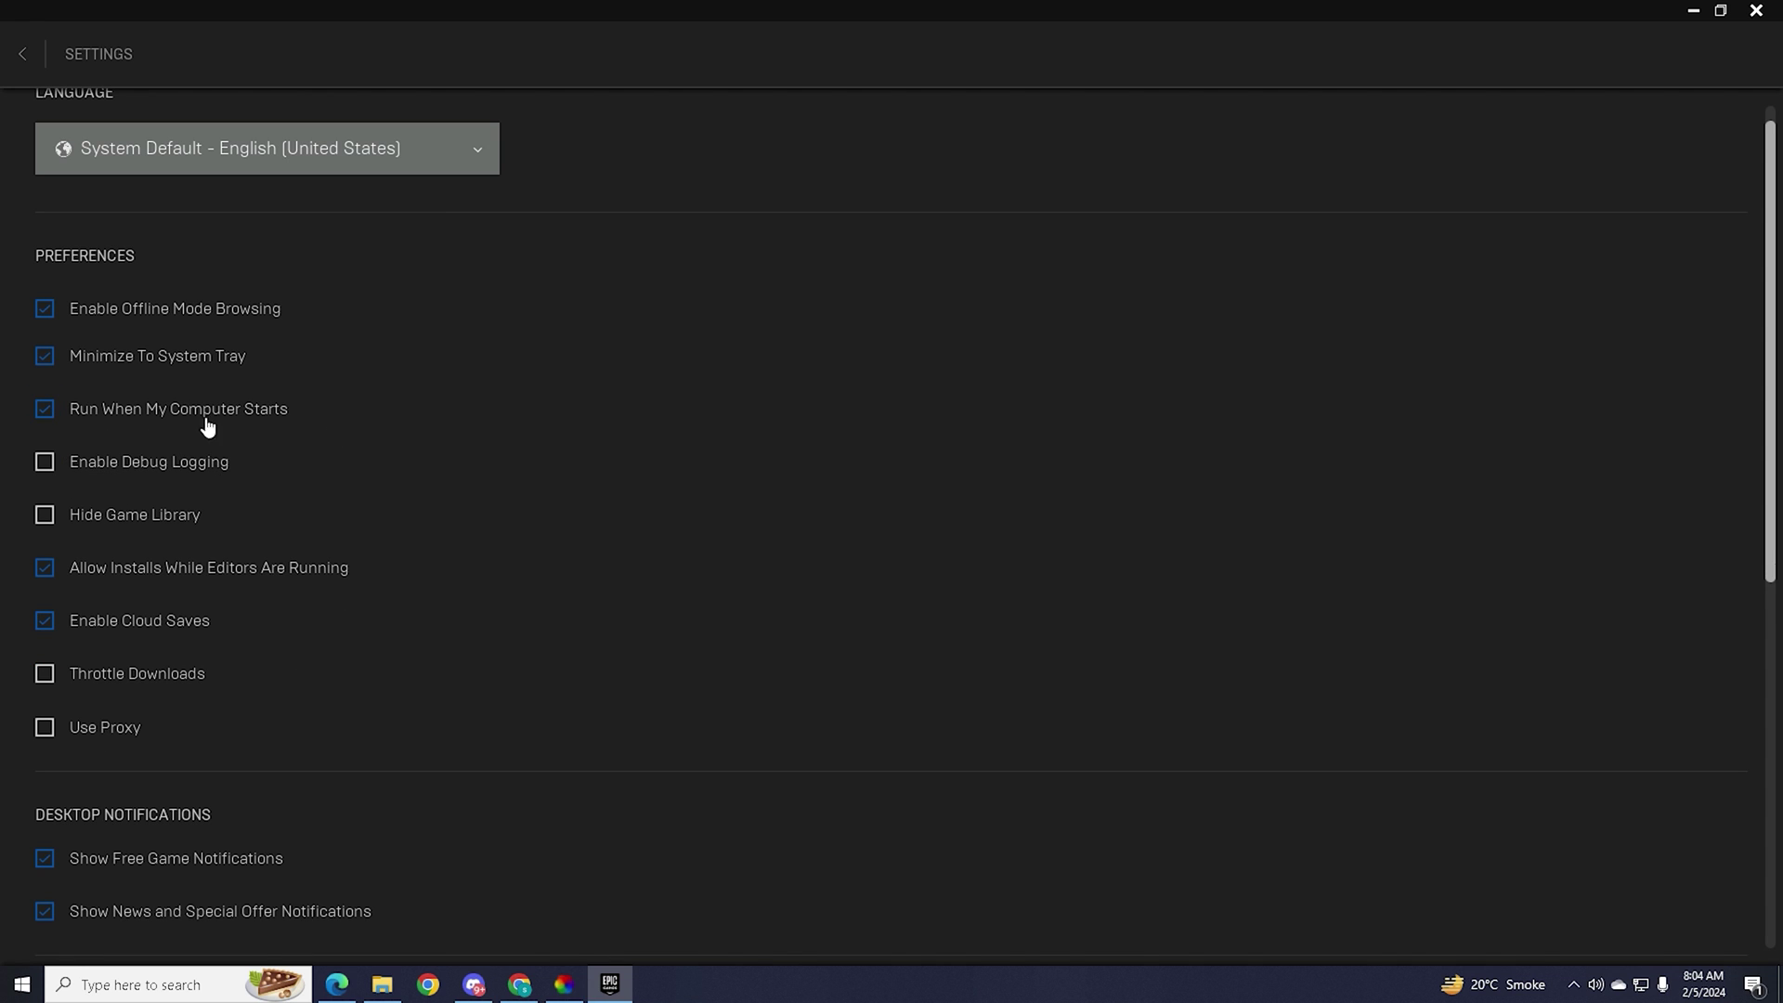
scroll(210, 517, down, 2)
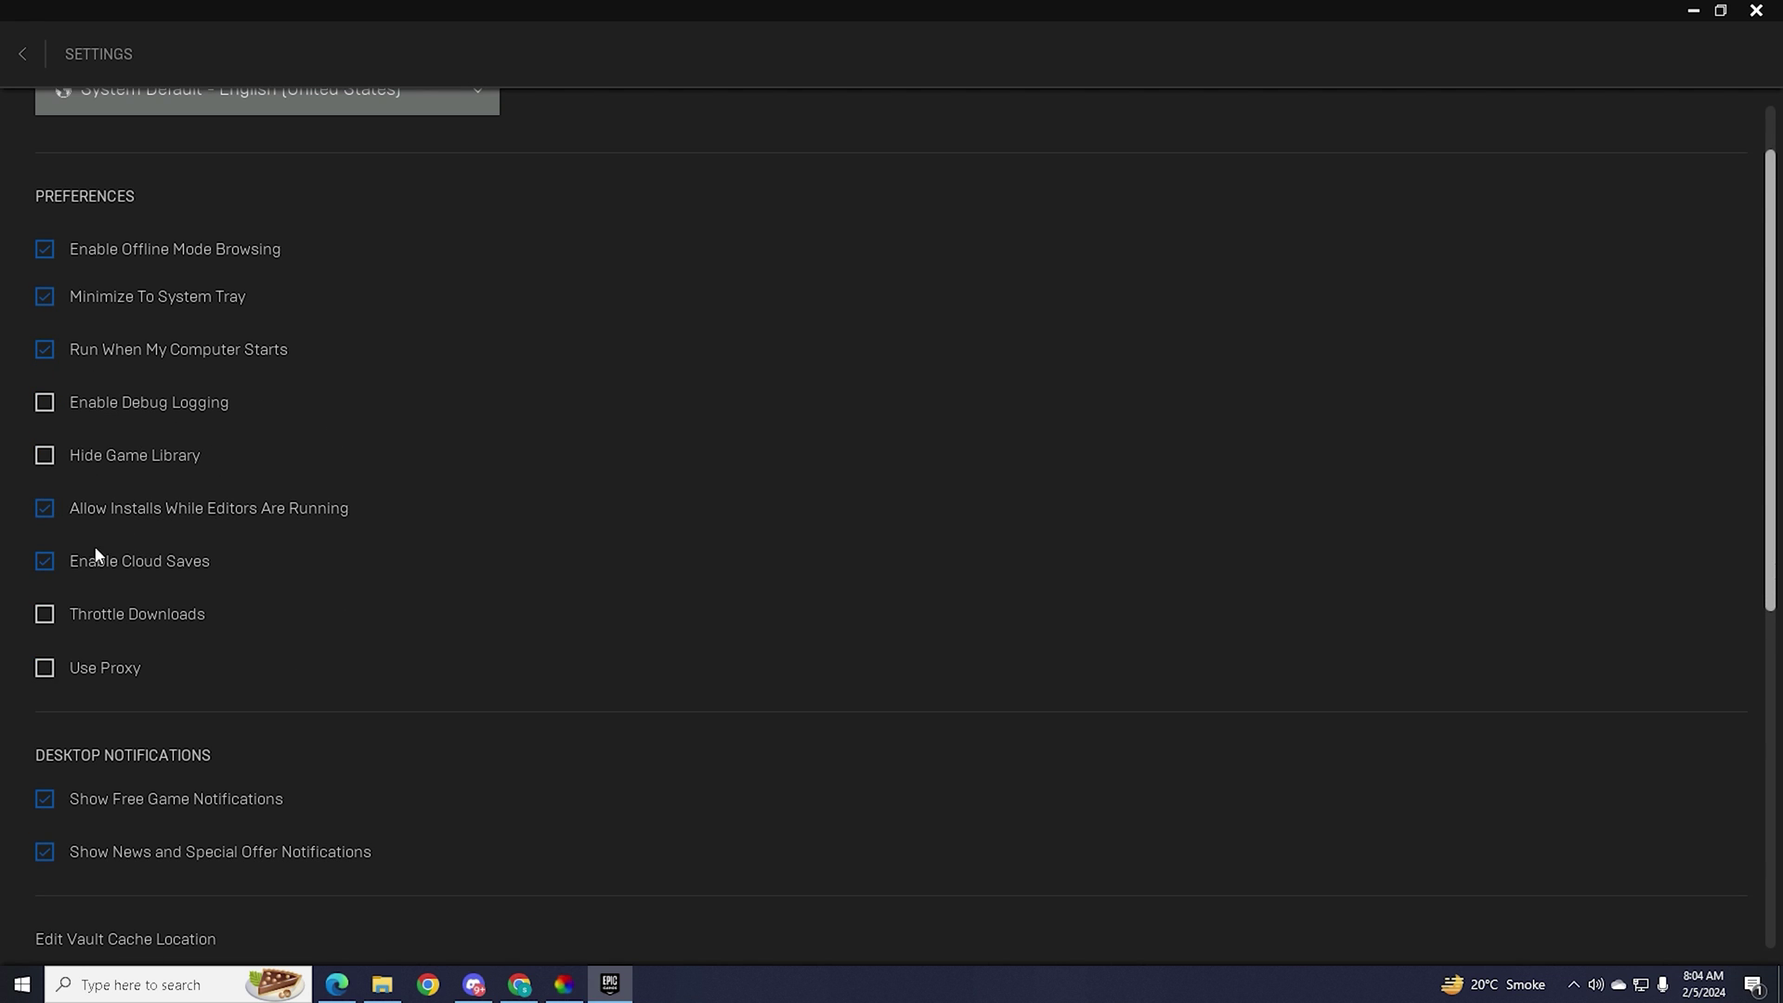
scroll(139, 595, down, 2)
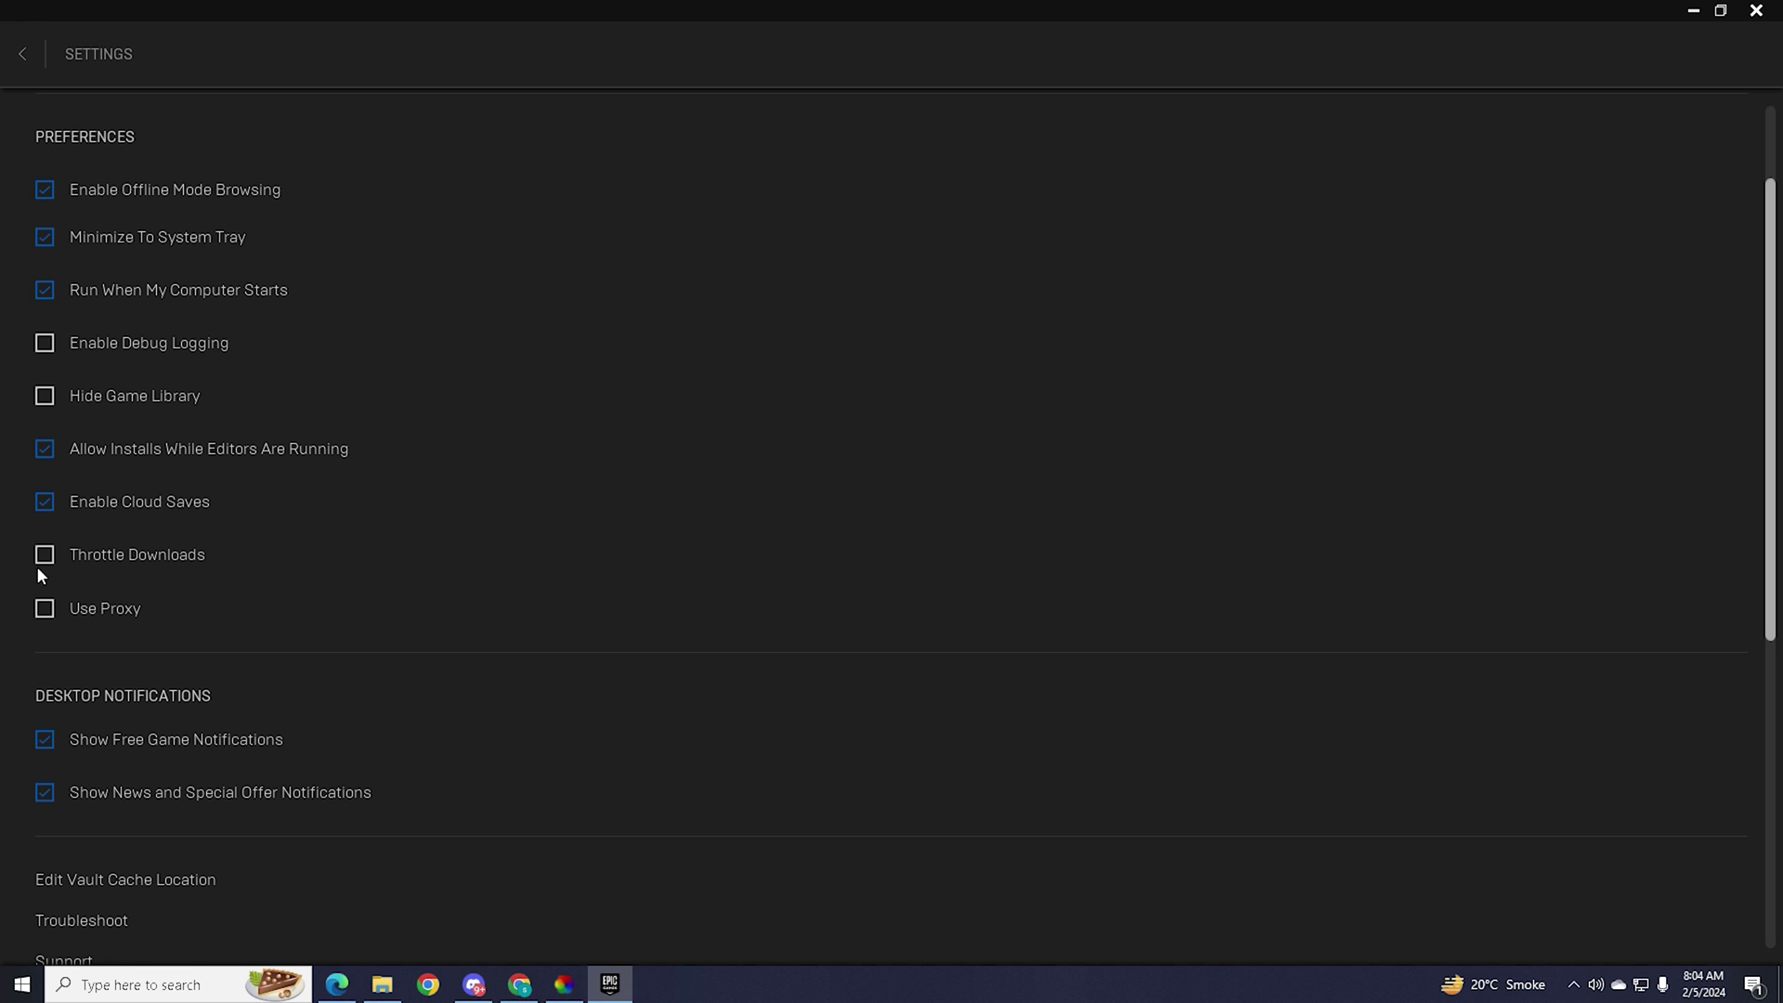
scroll(43, 650, down, 15)
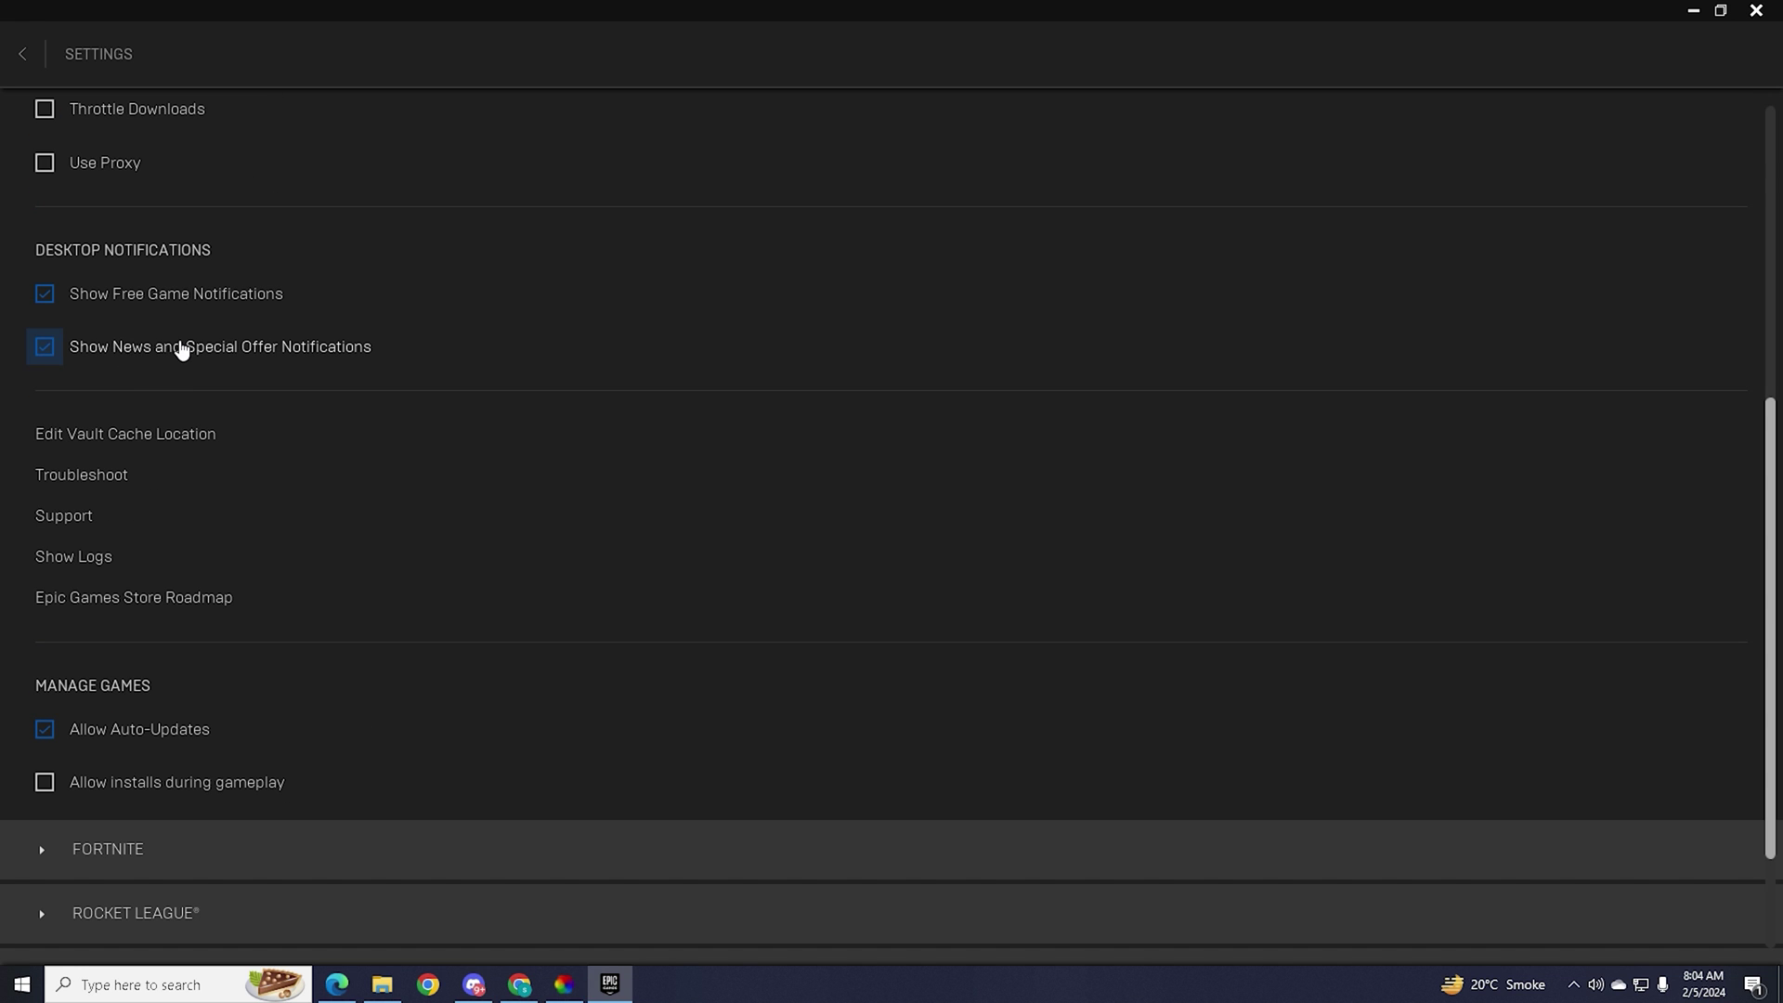
click(52, 301)
click(48, 346)
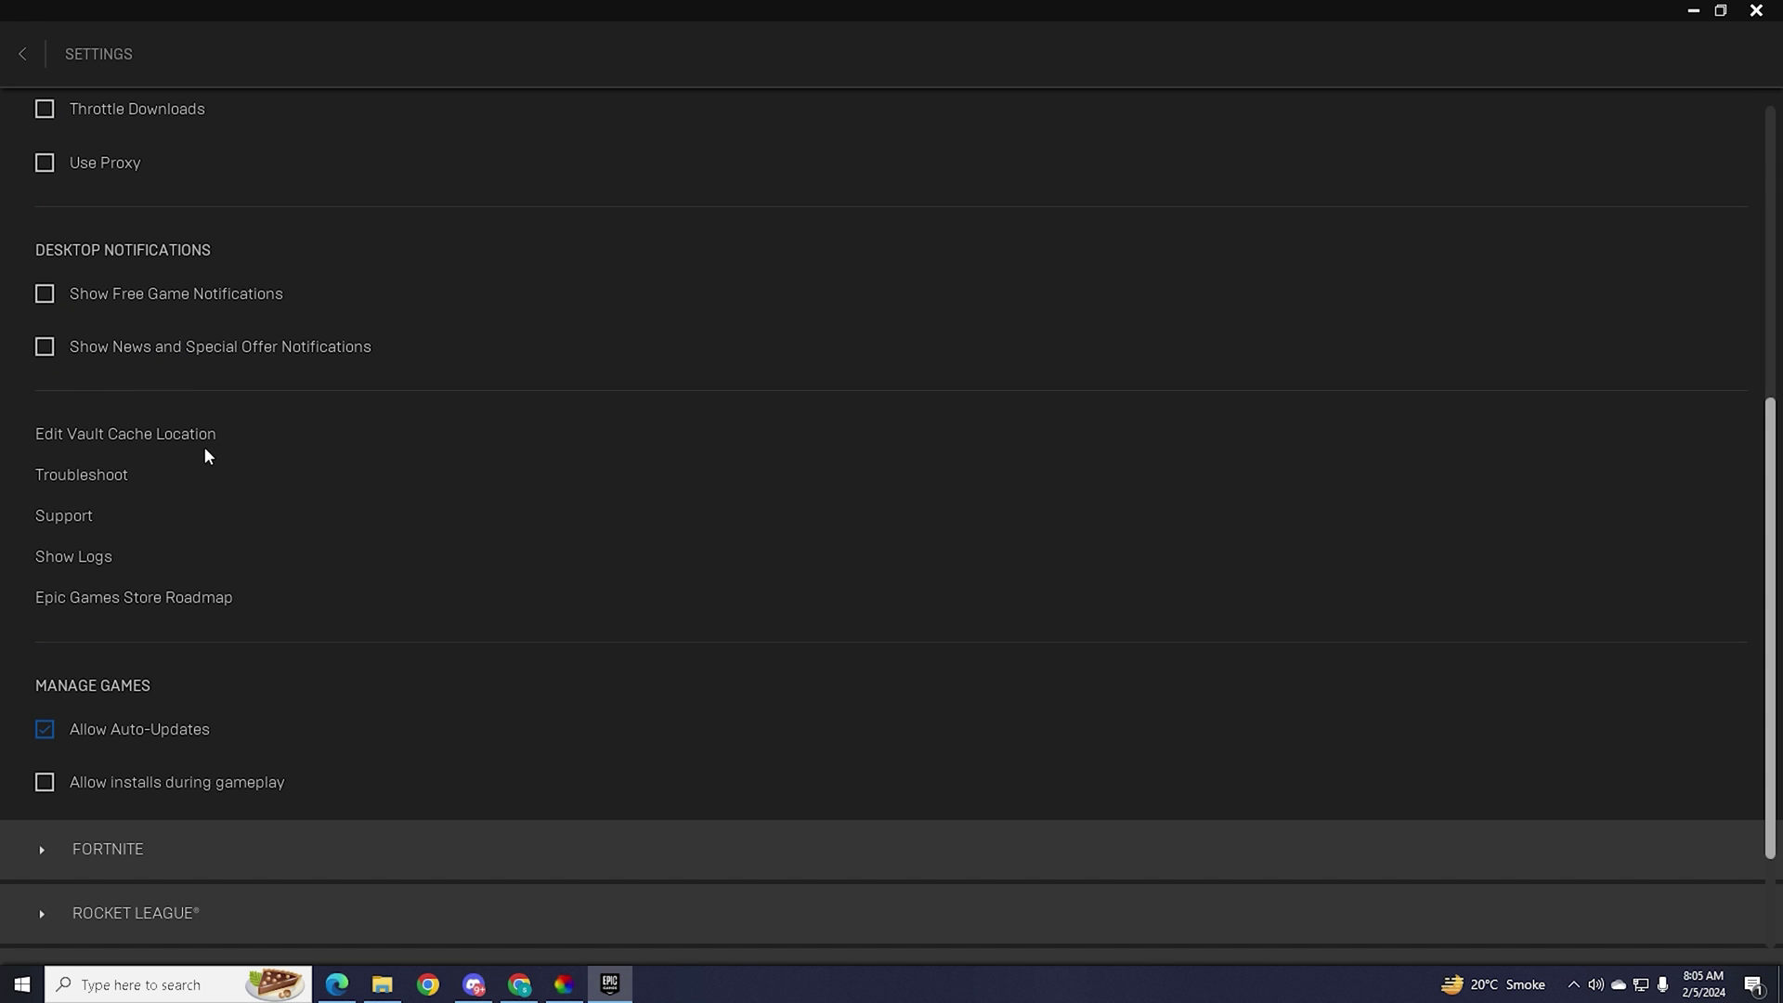
Step: Expand FORTNITE and enable Additional Command Line Arguments for its launch
scroll(190, 369, down, 2)
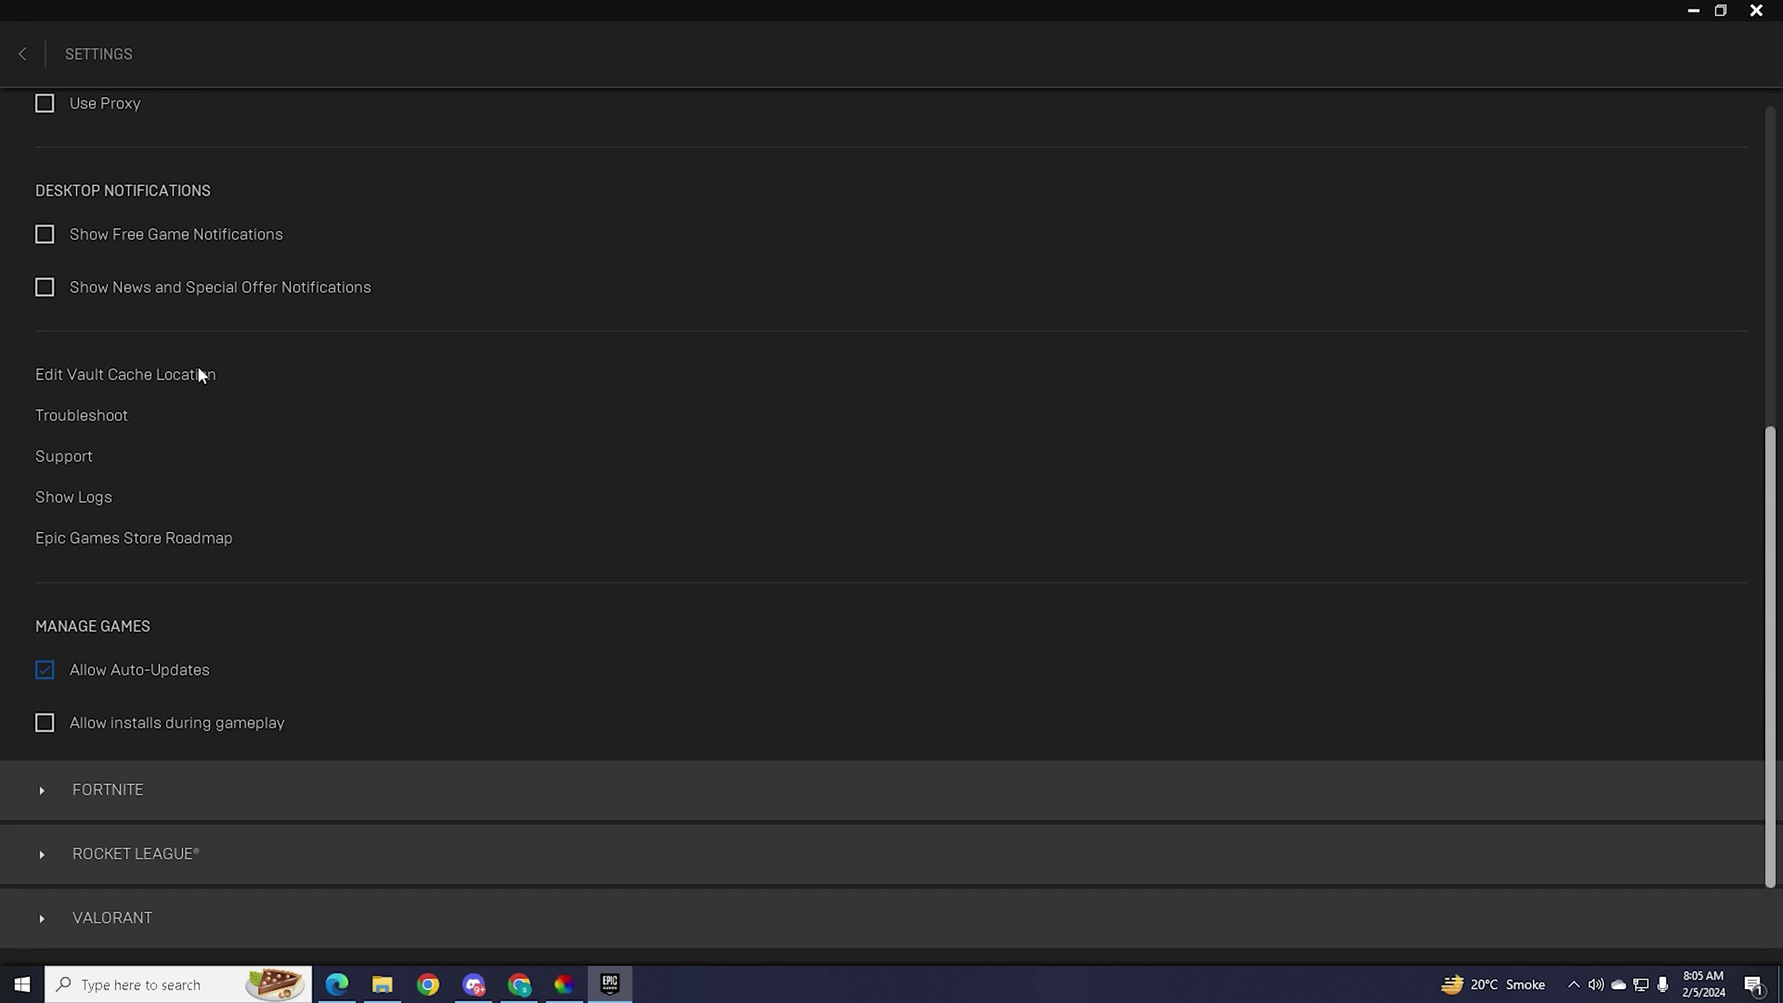
scroll(193, 423, down, 4)
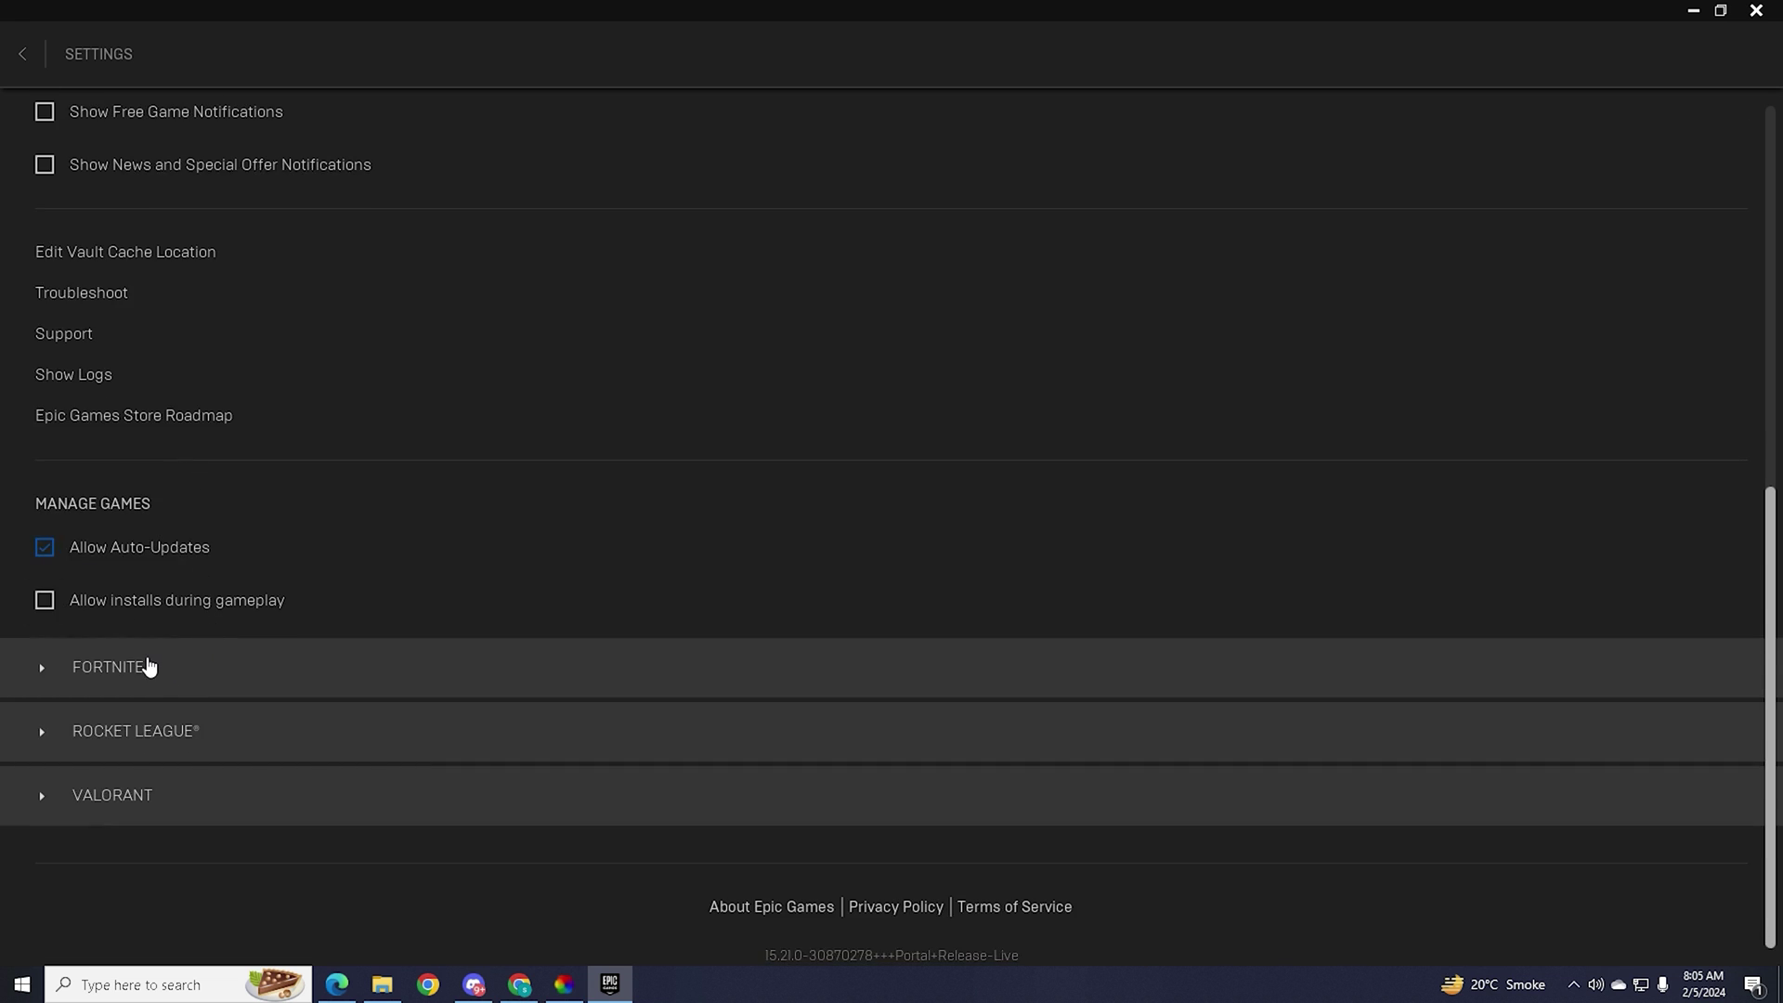
click(149, 667)
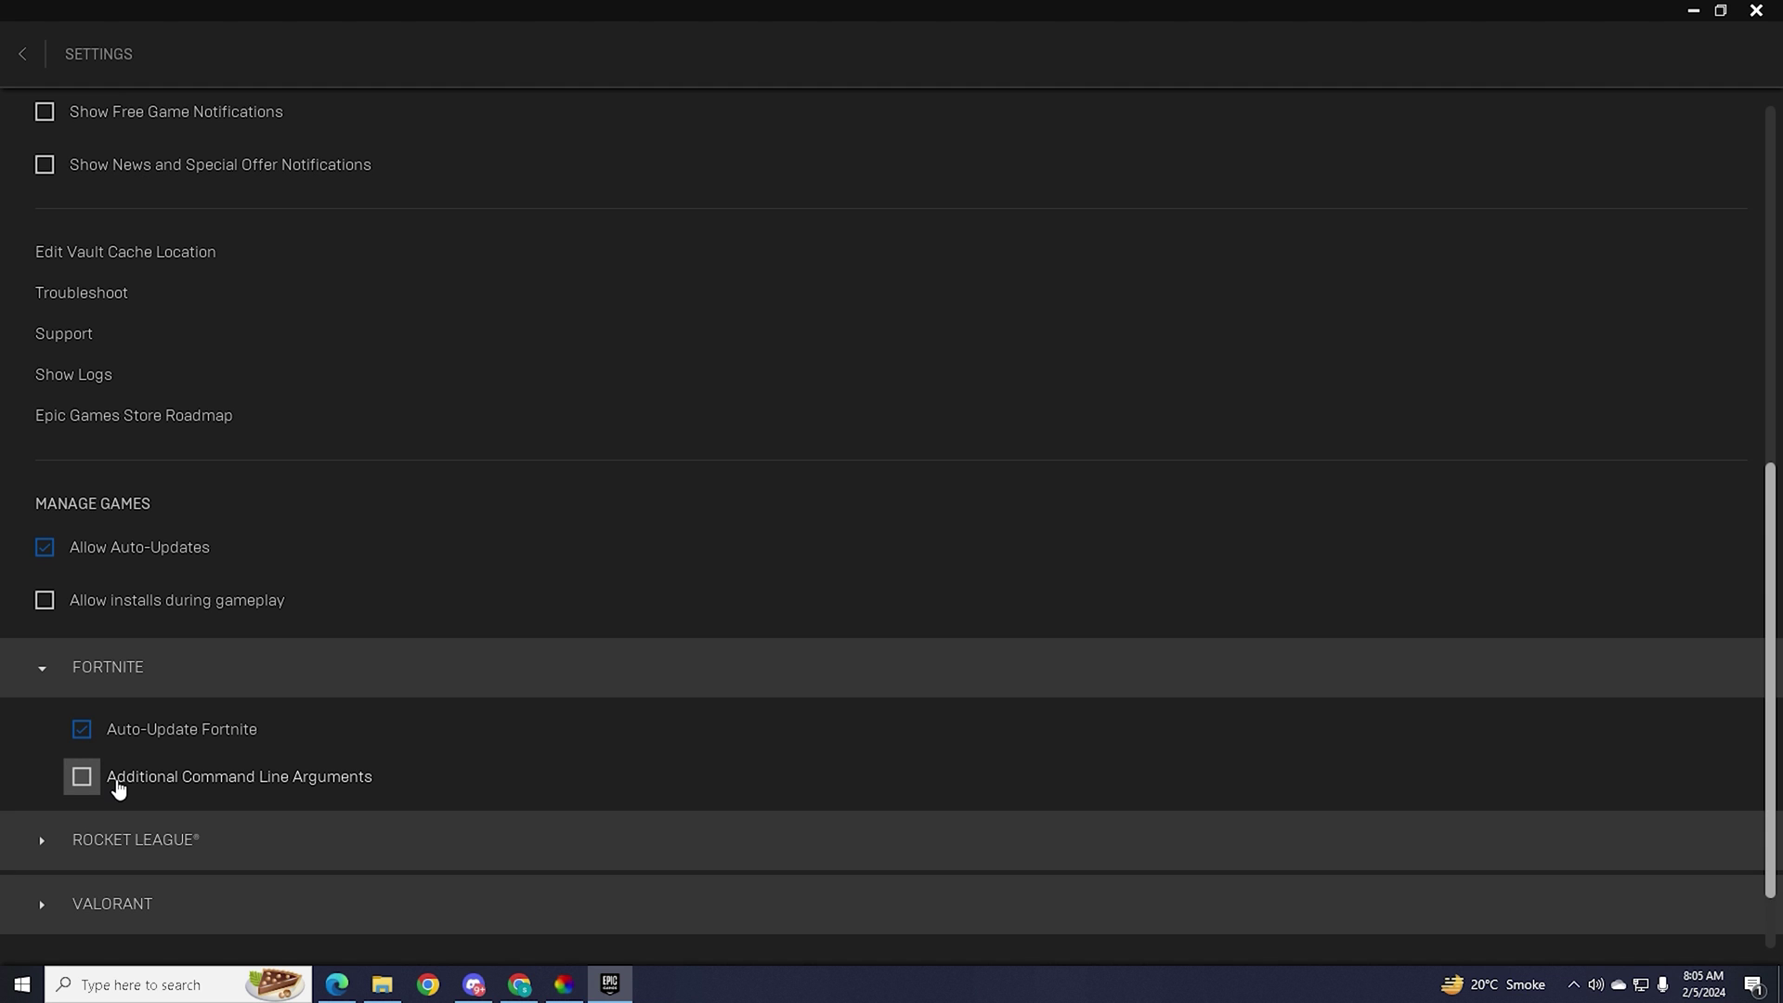
click(82, 777)
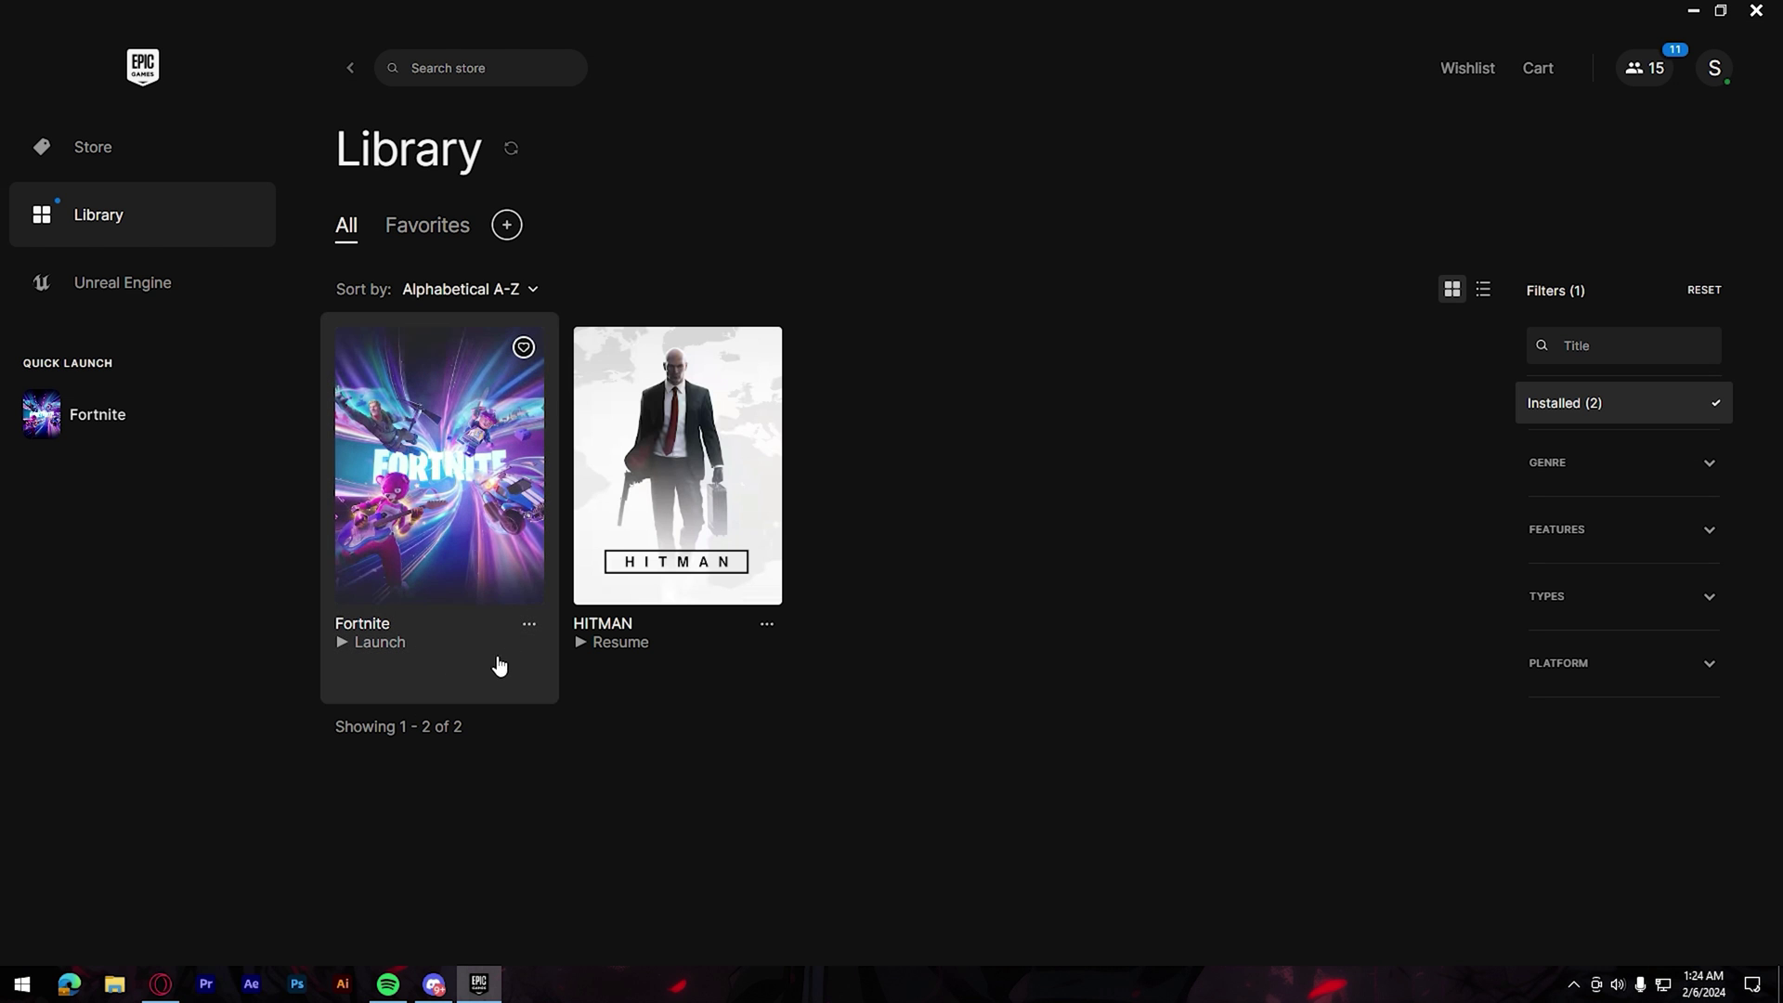
Step: Check Pre-download Streamed Assets in Fortnite's Library options, raising the download to 27.04 GB
click(532, 626)
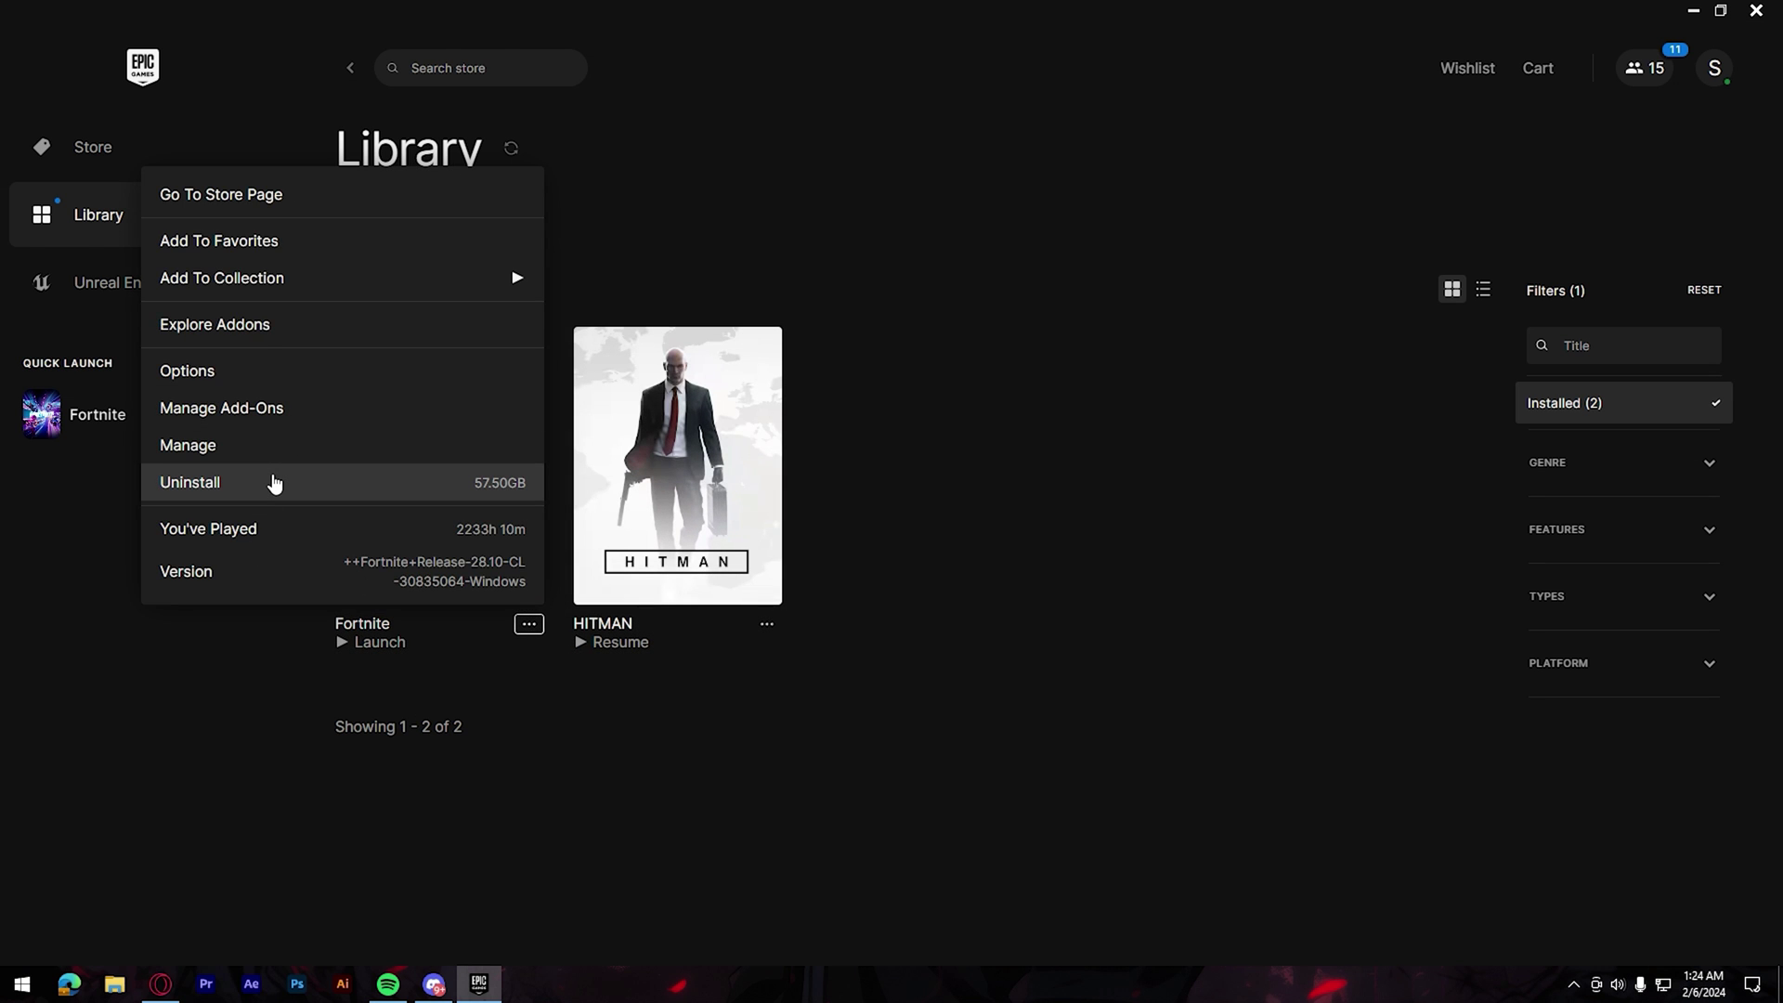
click(343, 371)
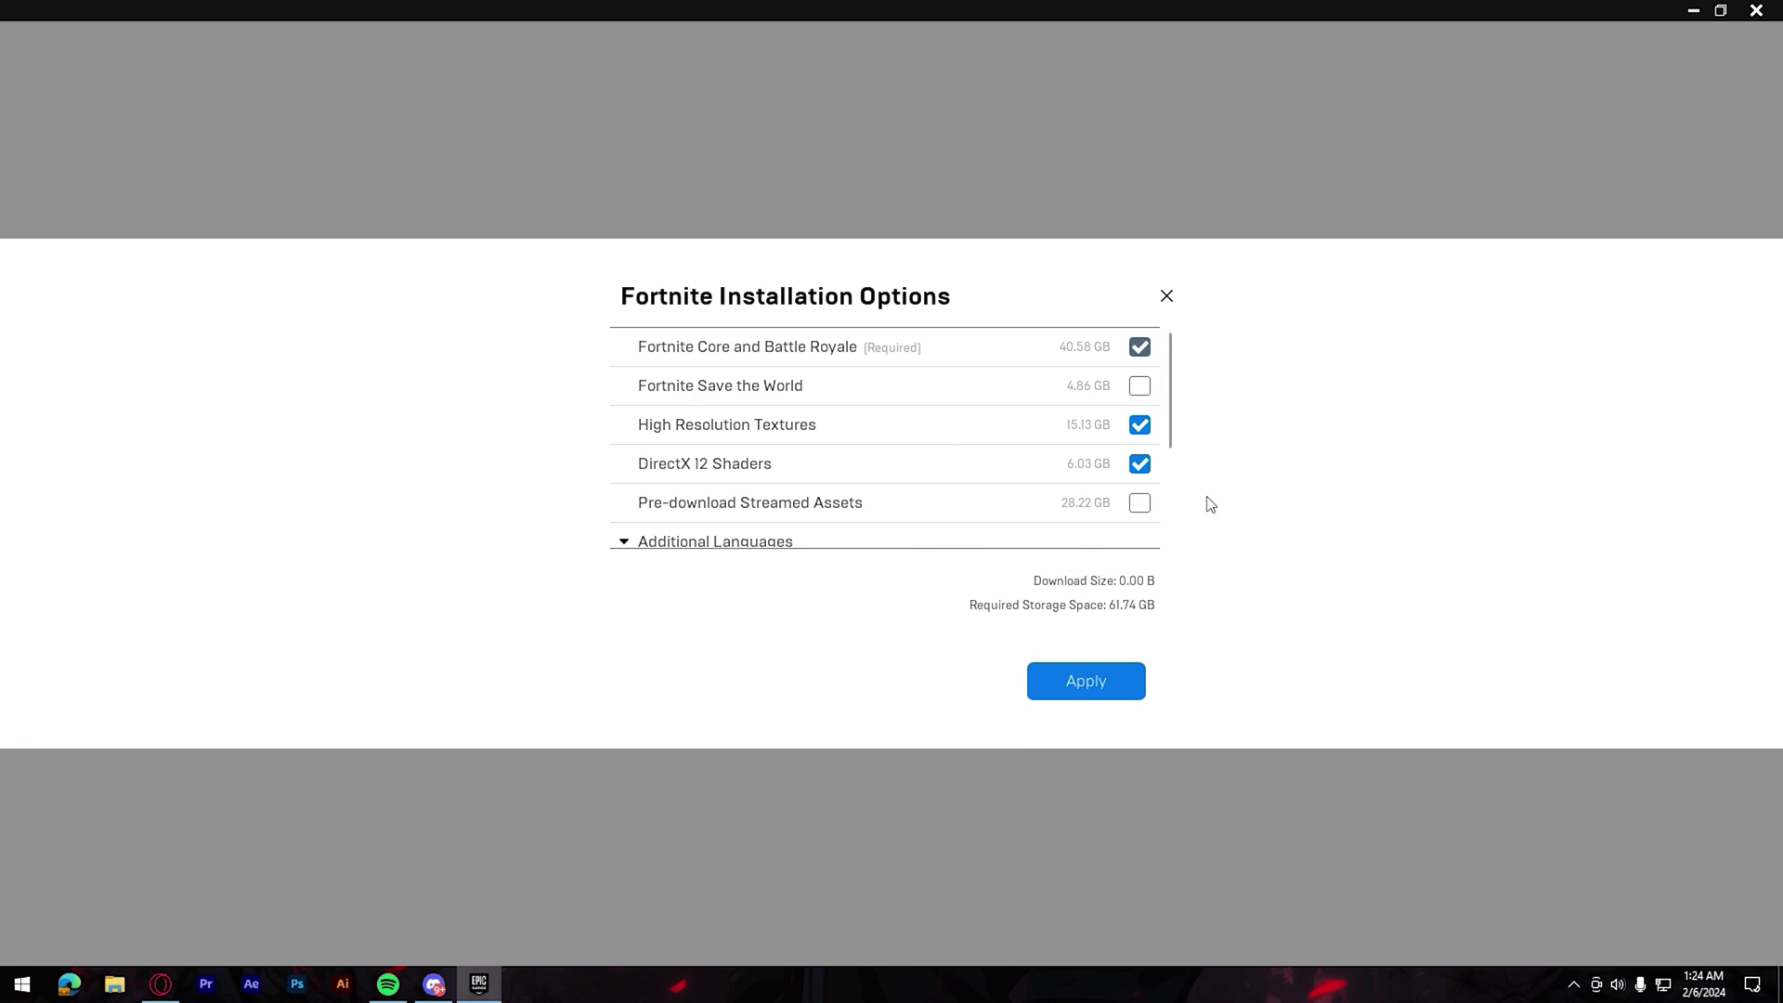
mouse_move(1168, 411)
mouse_down()
mouse_move(1173, 437)
mouse_move(1161, 425)
mouse_up()
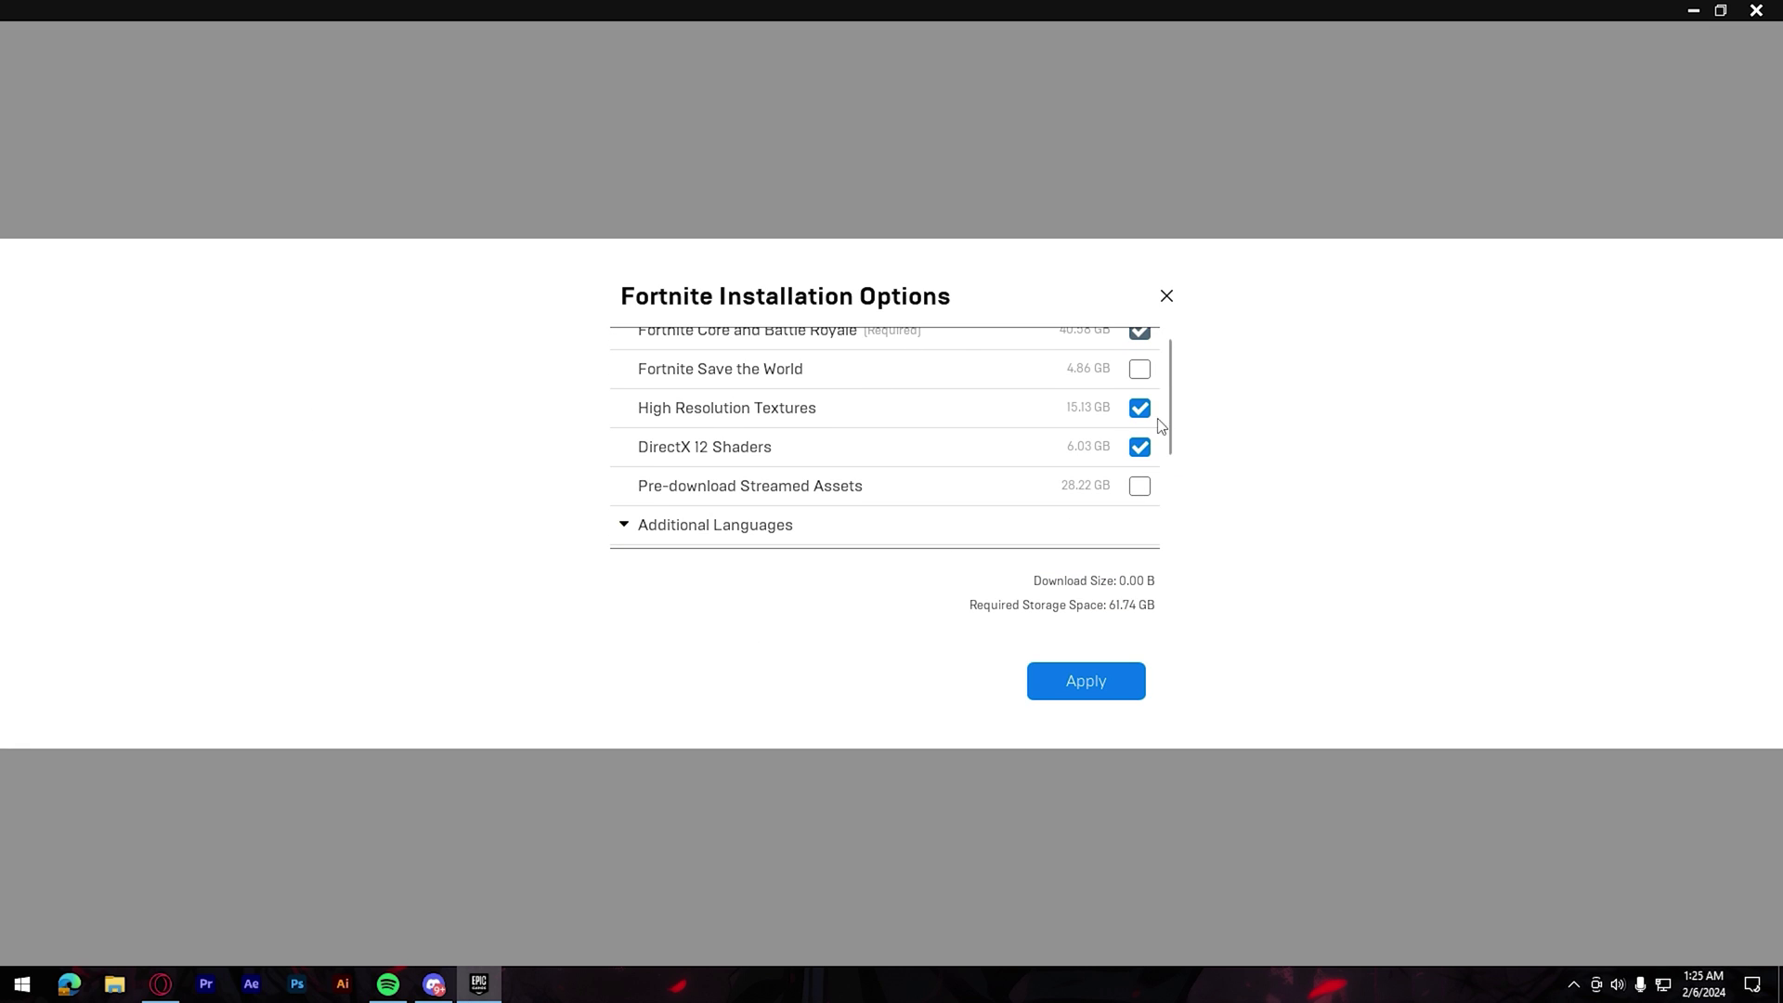
click(1140, 497)
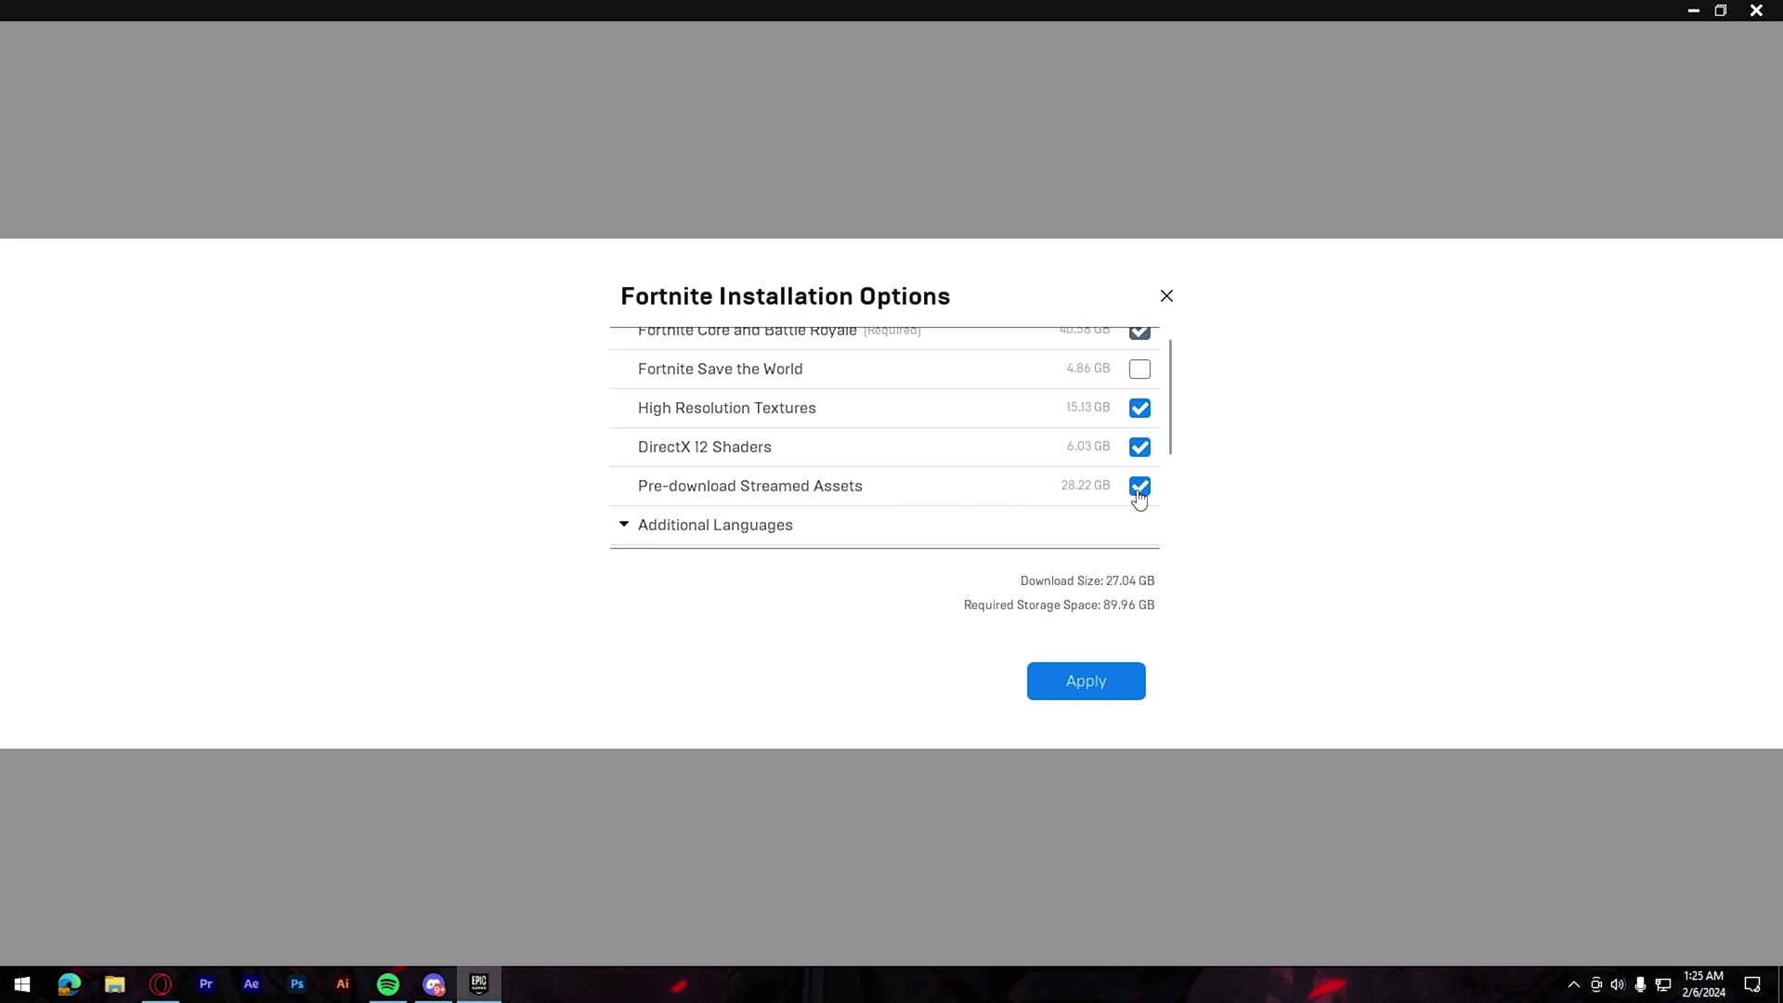
click(1139, 496)
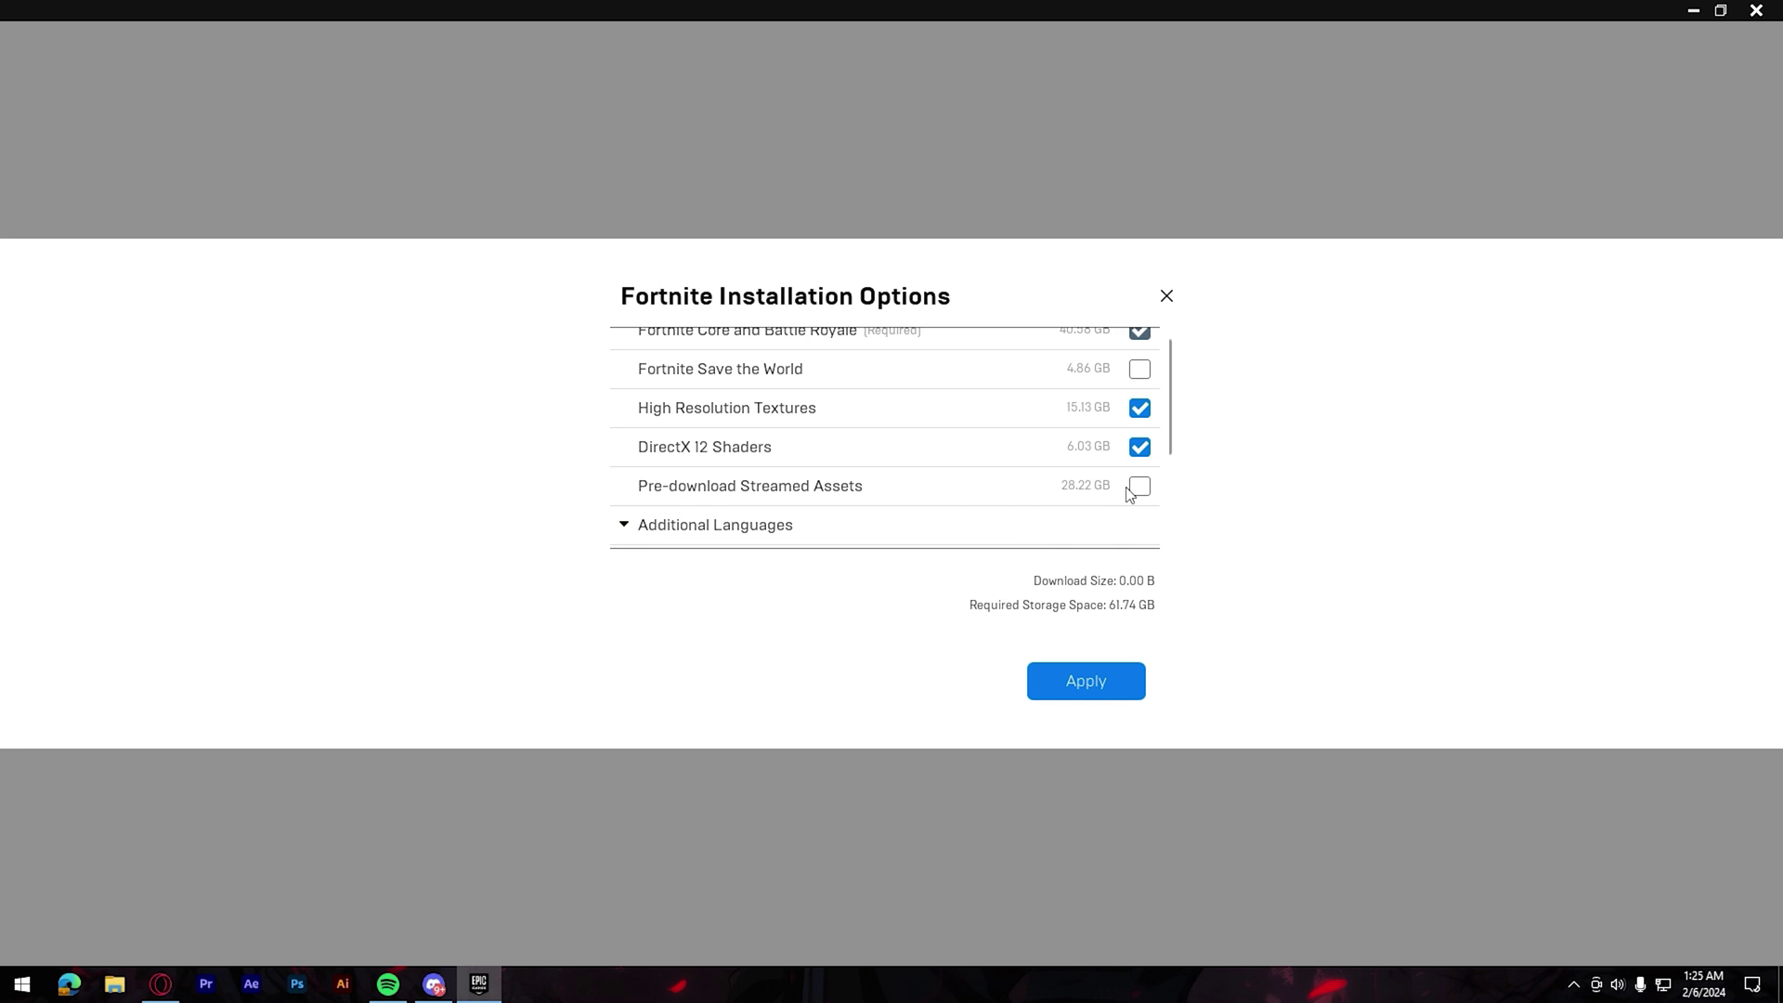
click(1139, 489)
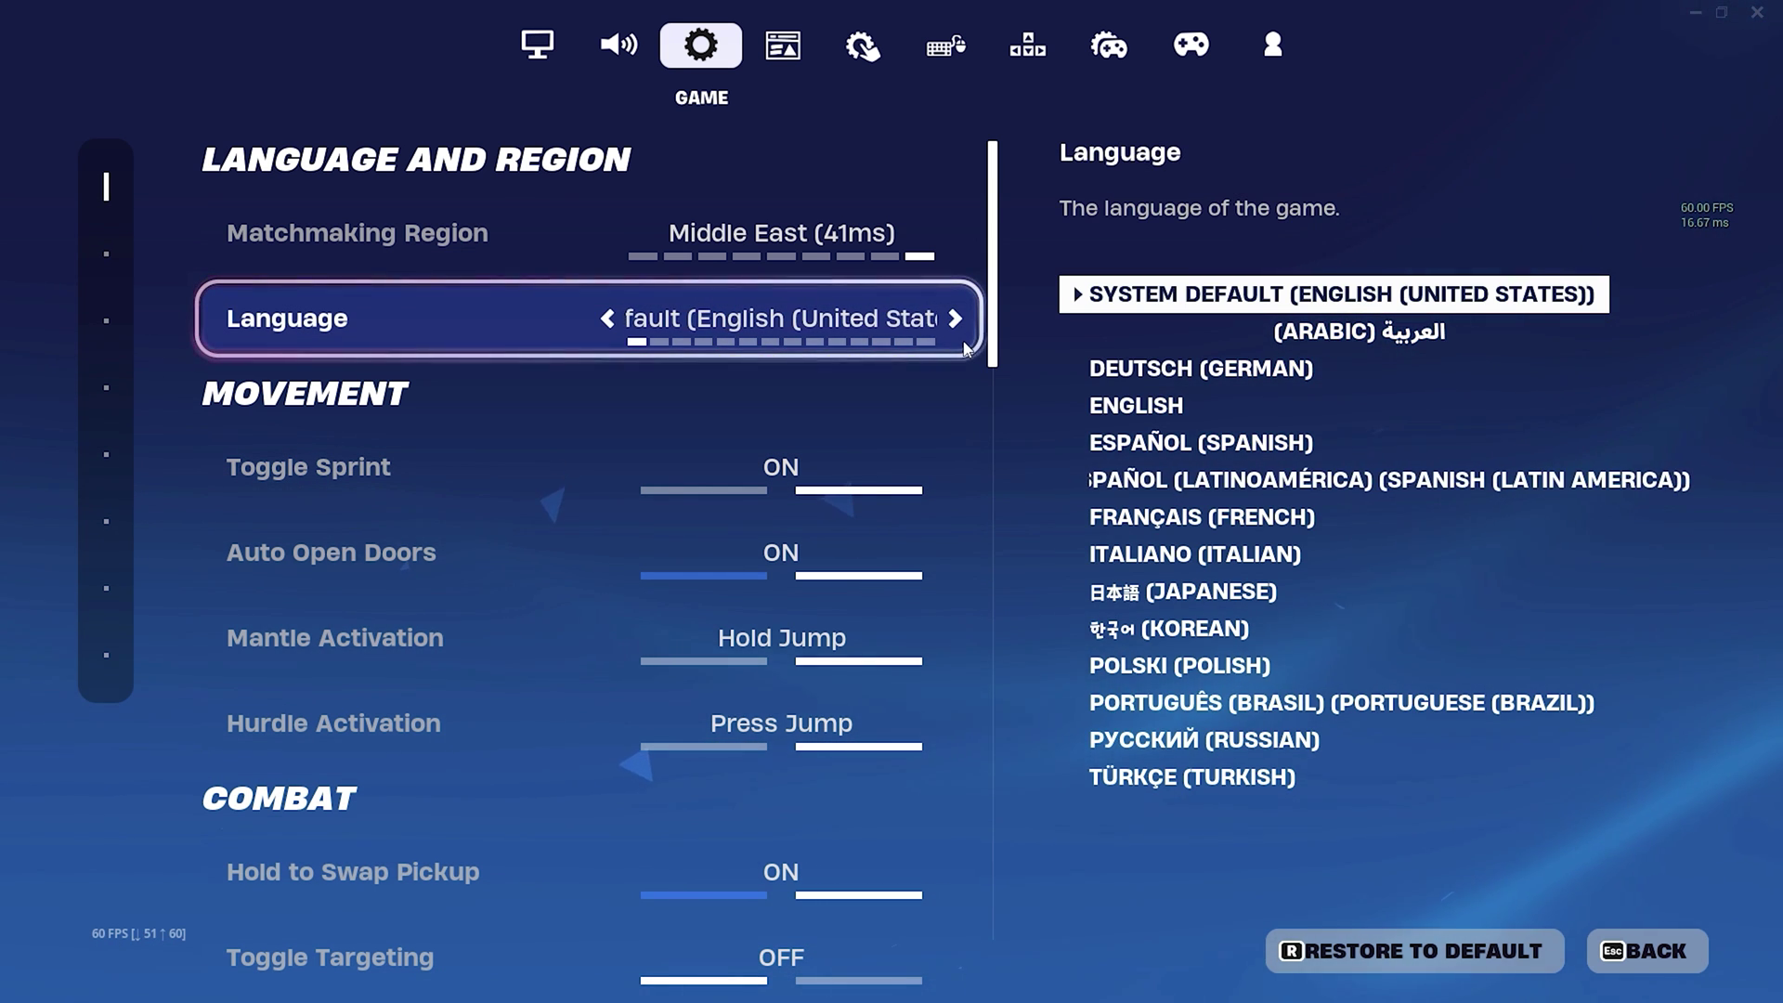
Step: Set Player Surveys, Text Chat and Public Game Stats to OFF under Account and Privacy
scroll(998, 372, down, 1)
drag(999, 372, 1012, 867)
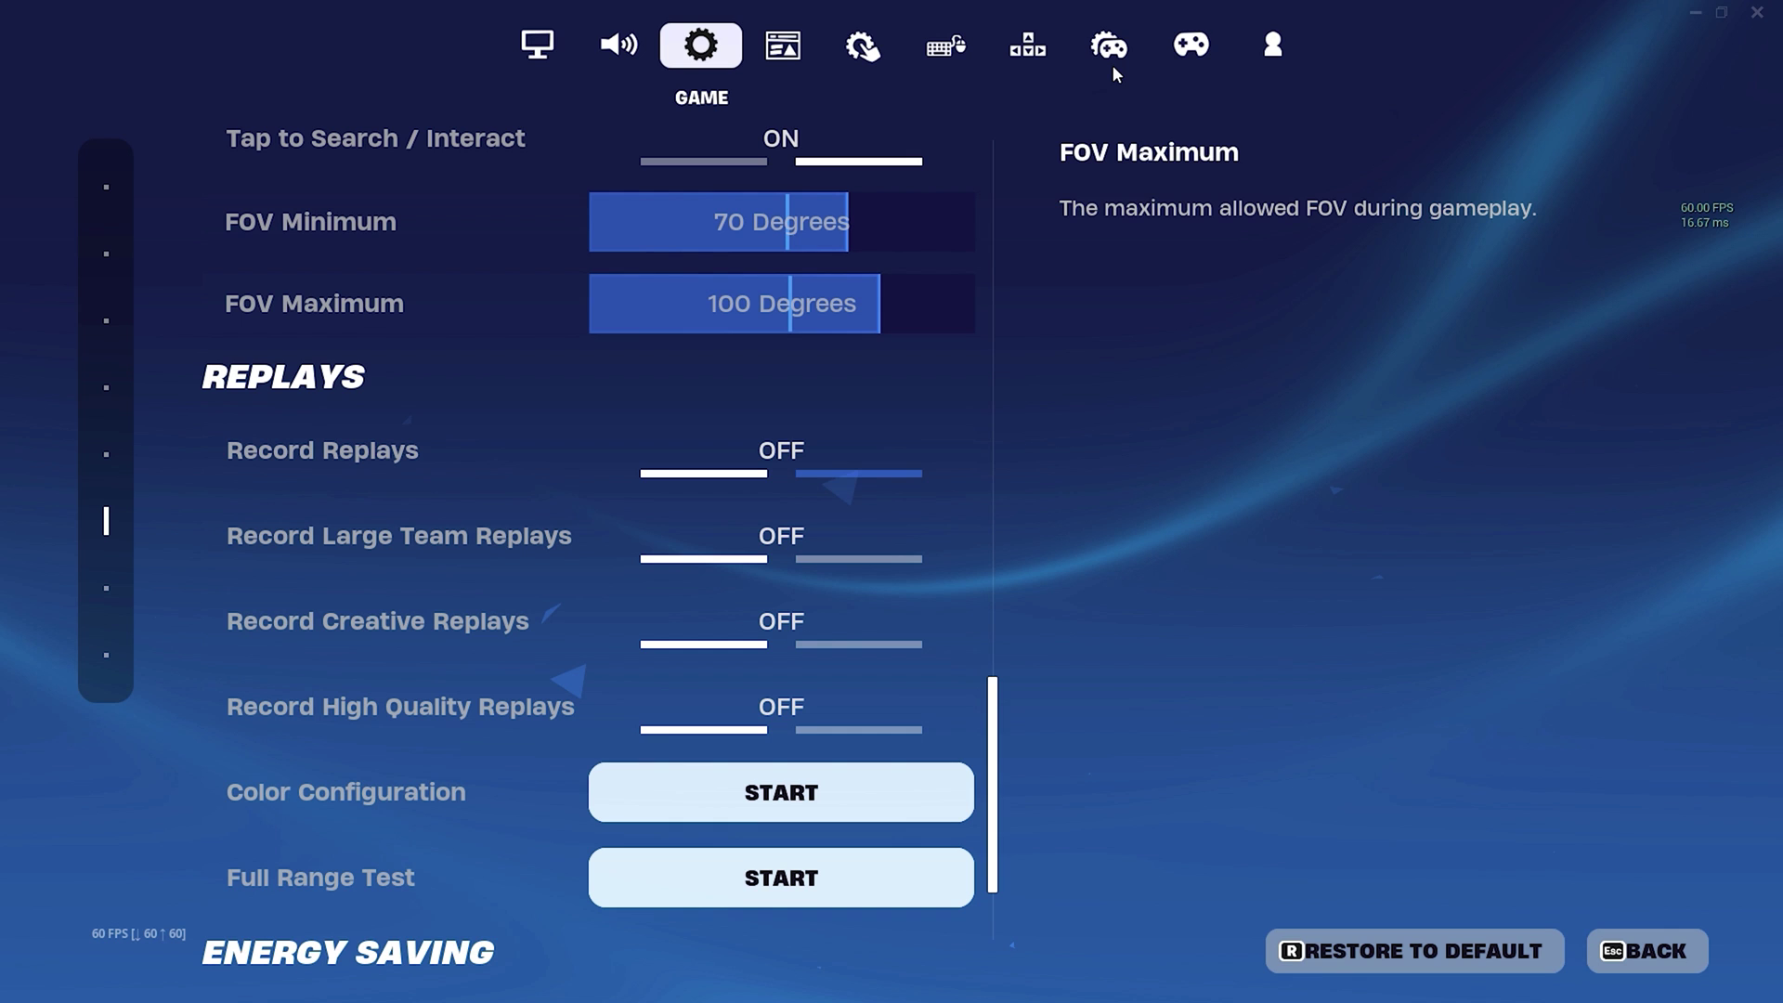
click(1273, 44)
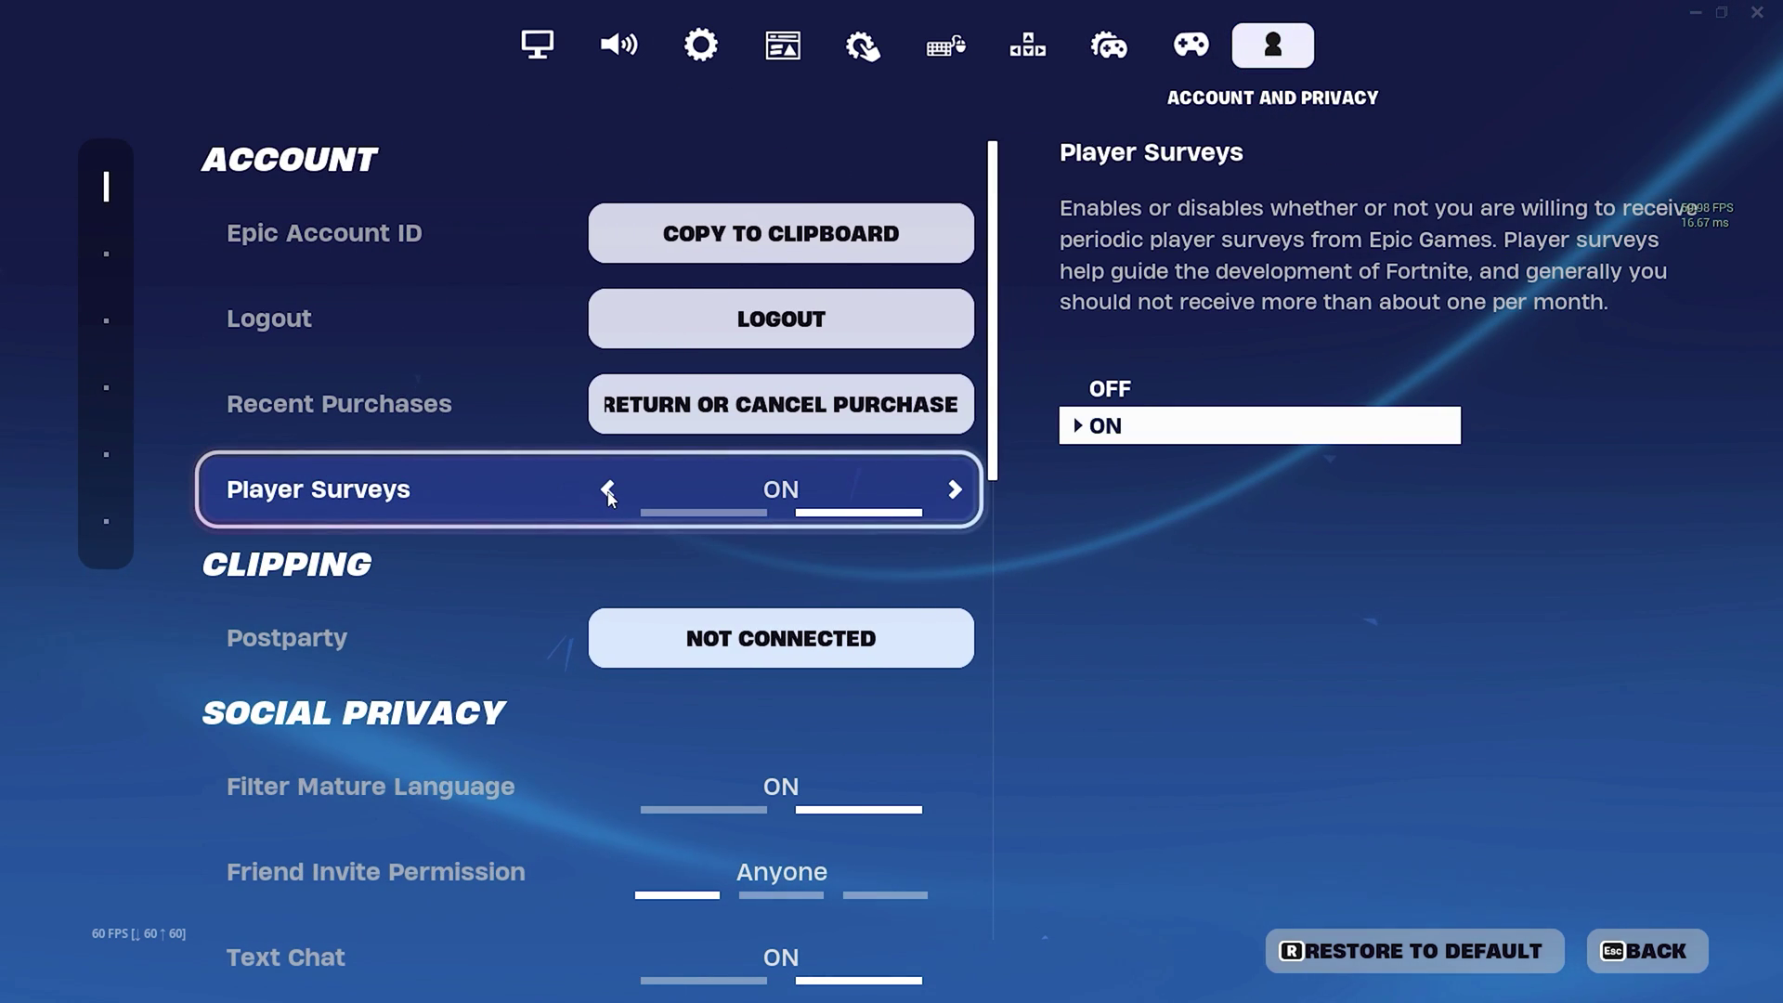
click(607, 490)
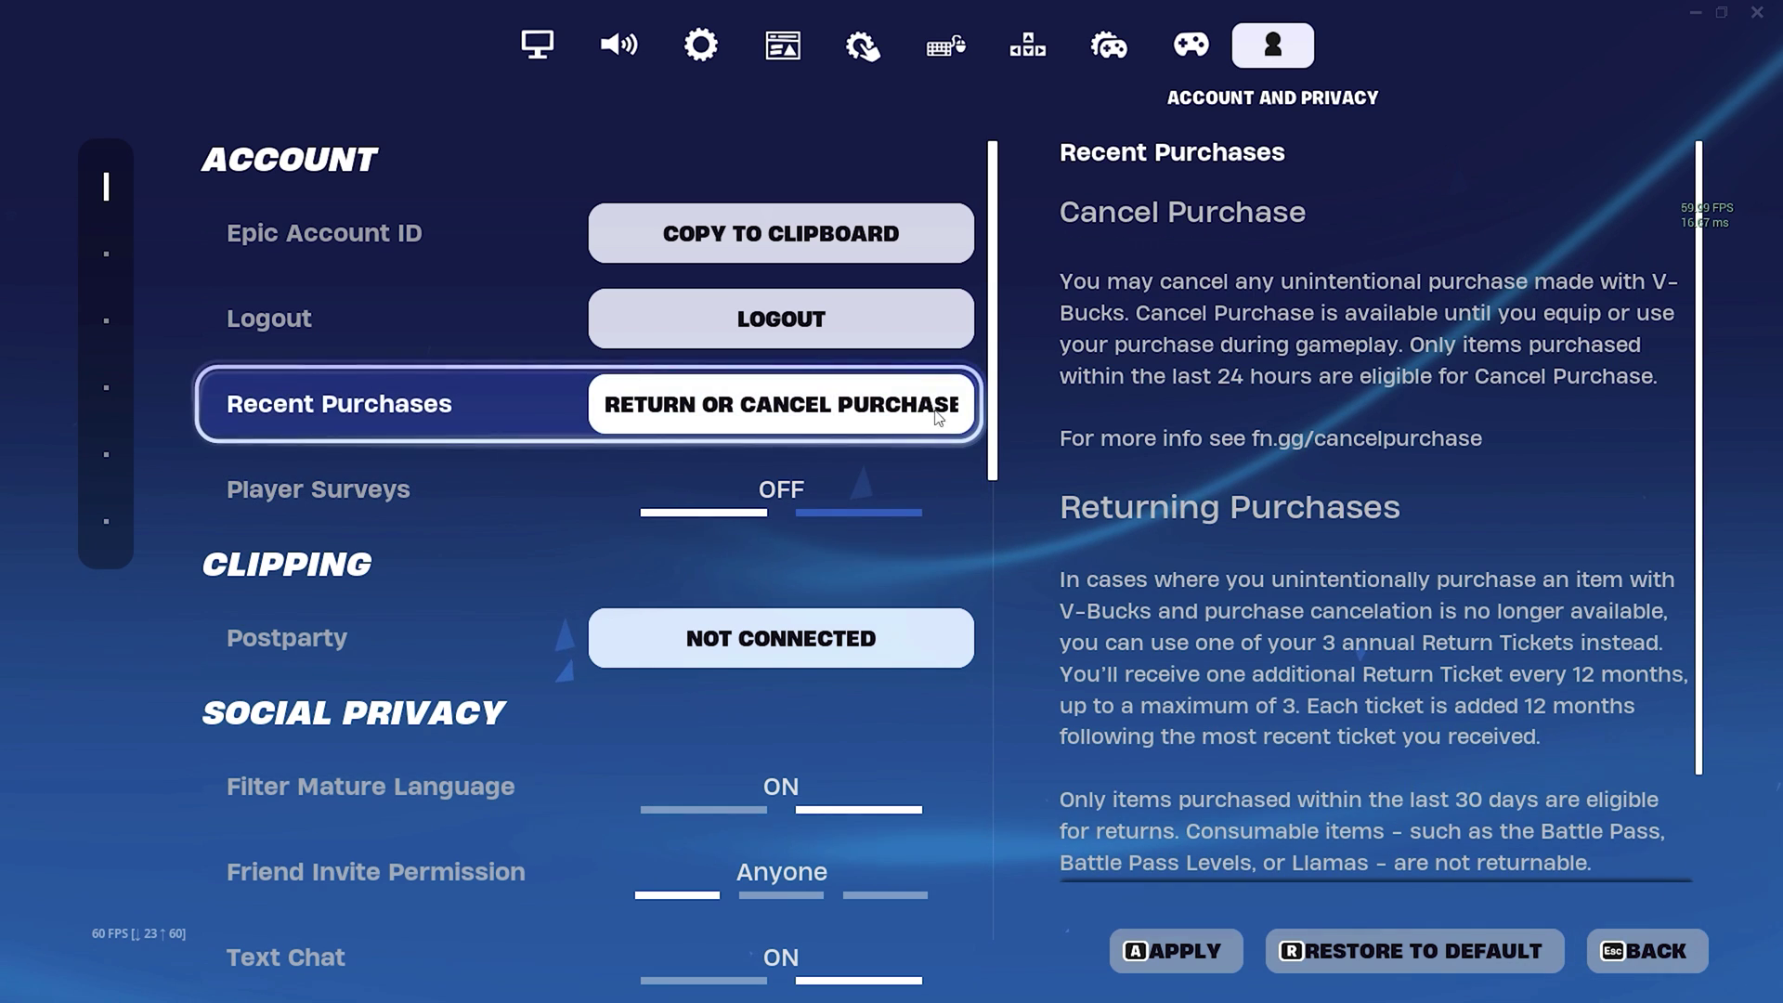
scroll(995, 576, down, 2)
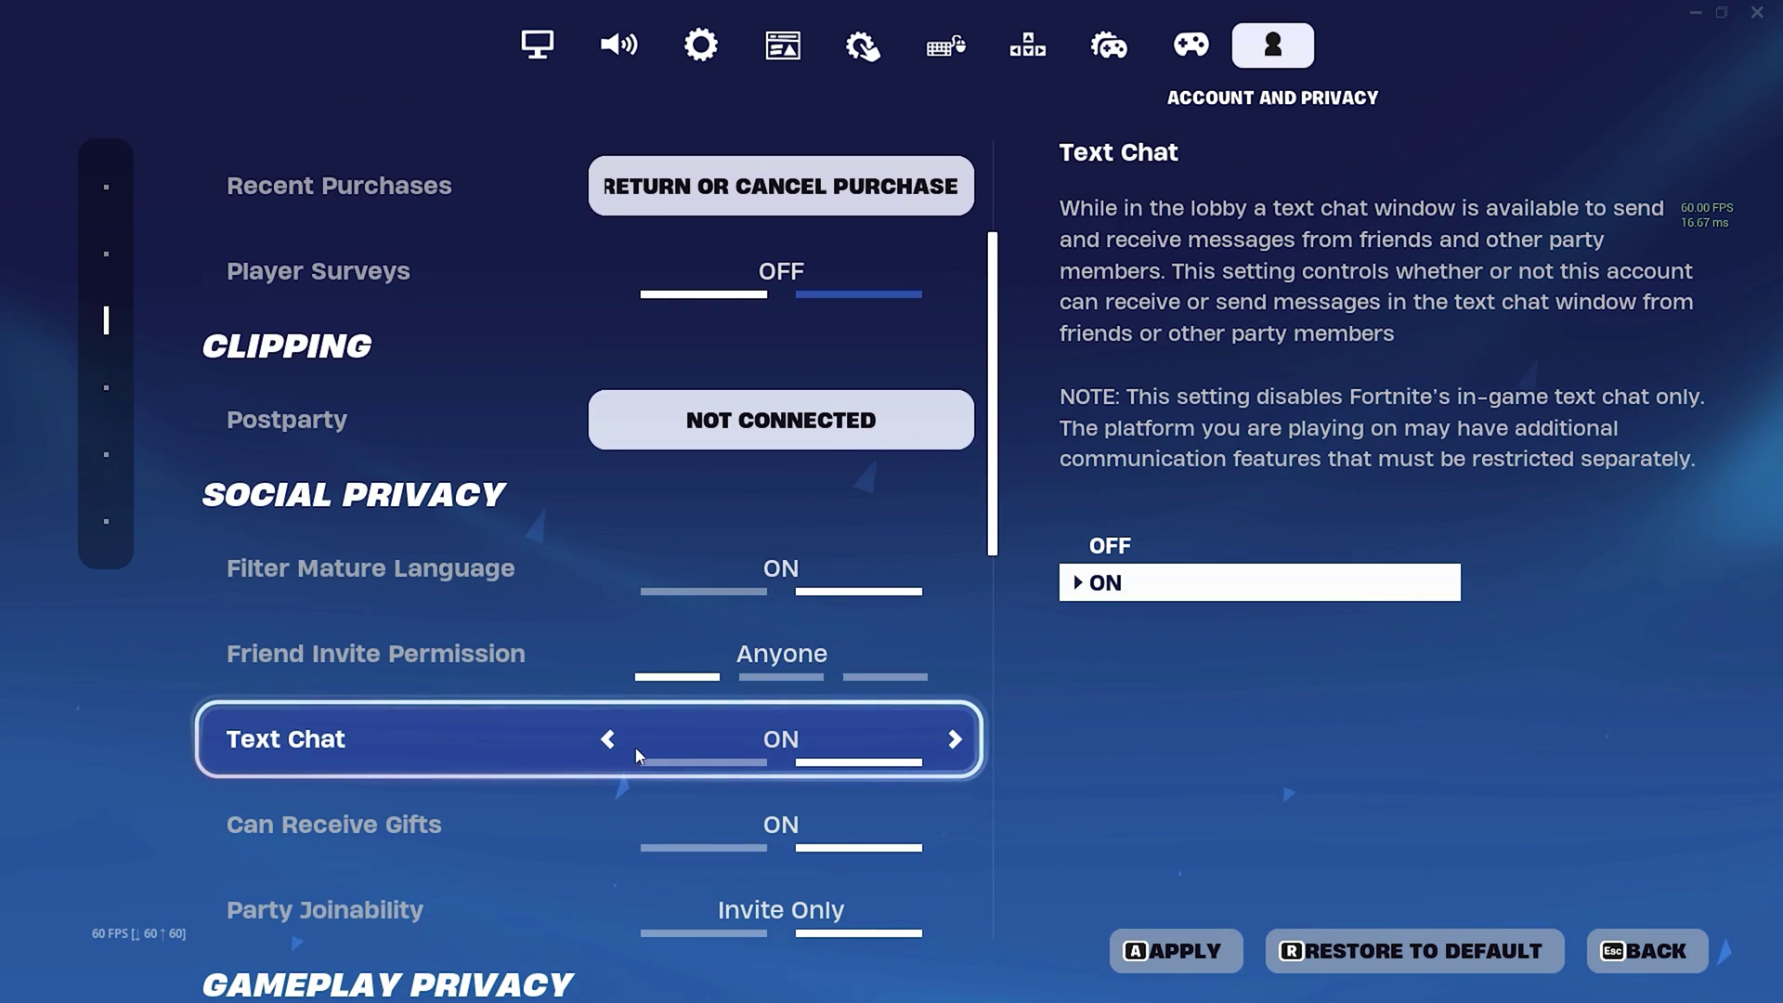
click(611, 740)
scroll(613, 705, down, 3)
click(609, 695)
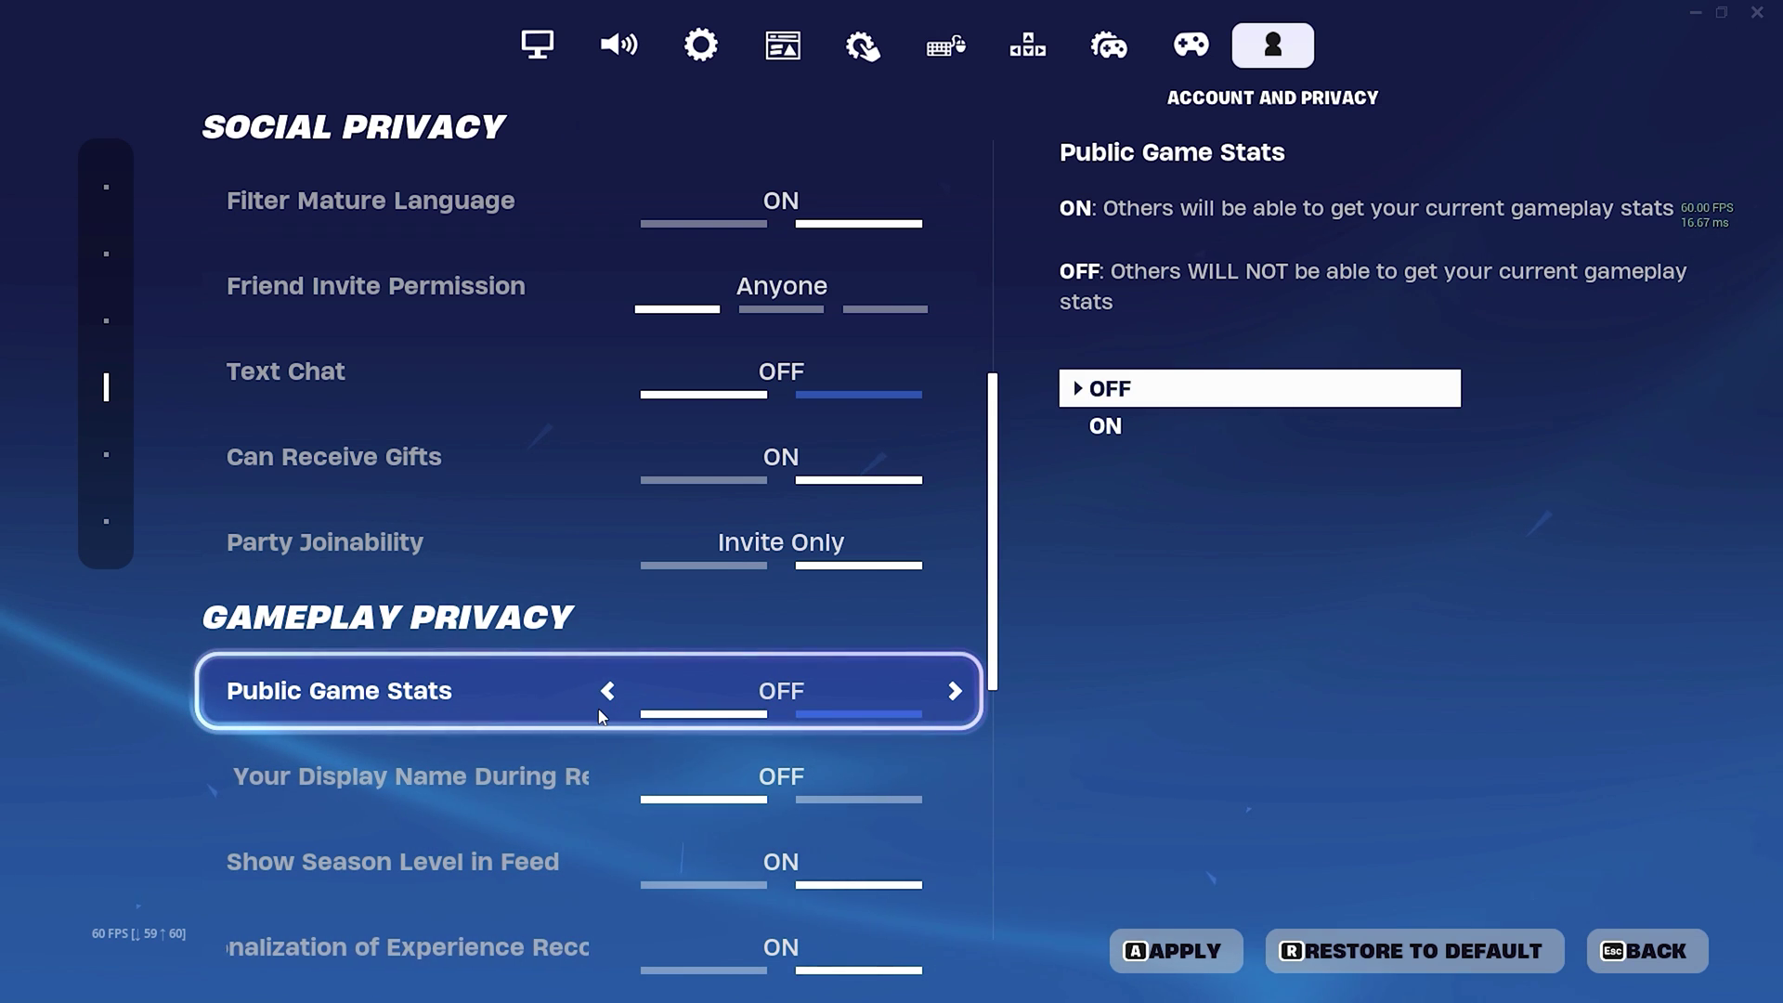